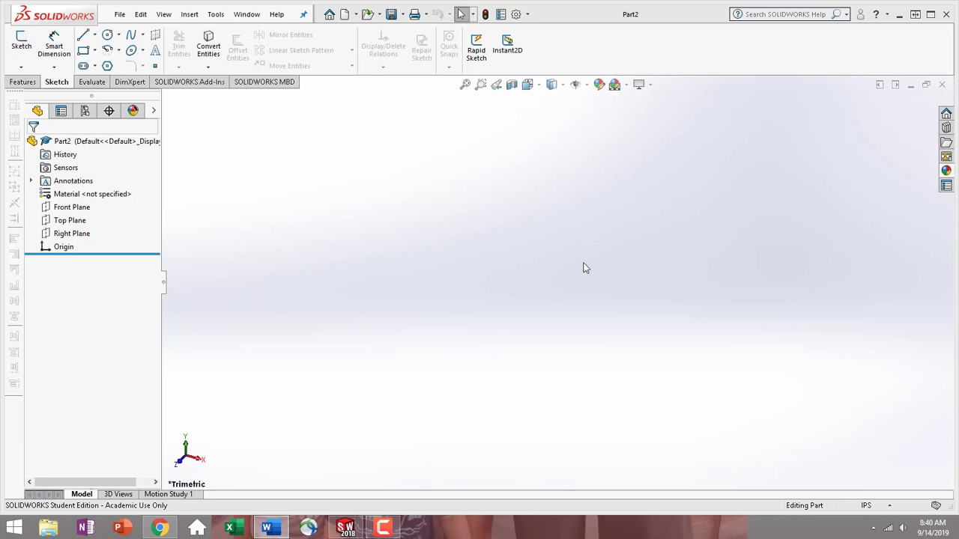
Step: Set the document units to MMGS (millimeter, gram, second)
left_click(539, 327)
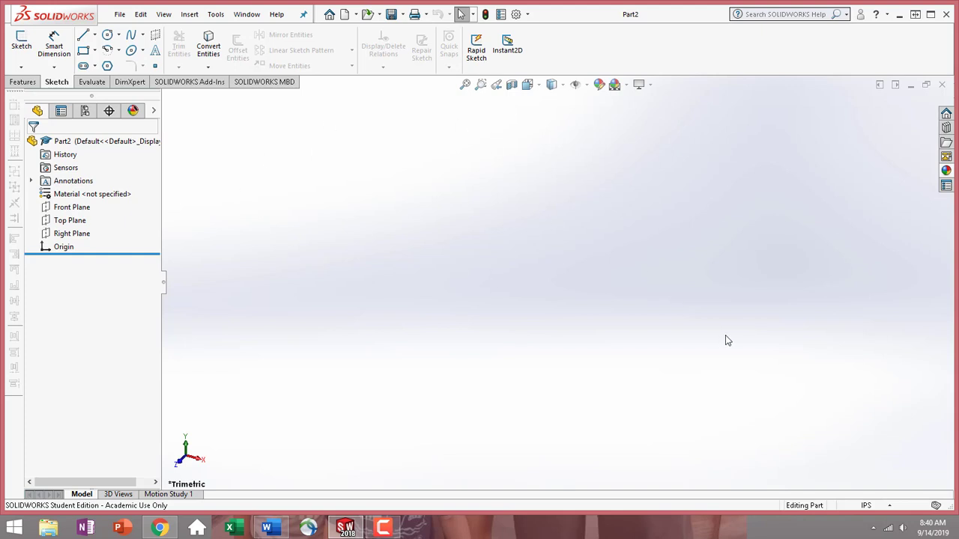
left_click(892, 507)
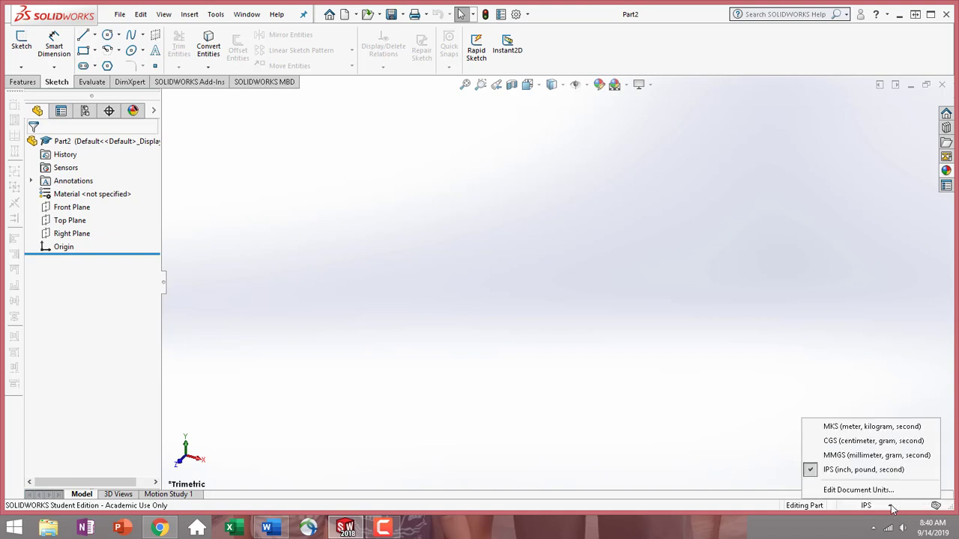
left_click(882, 456)
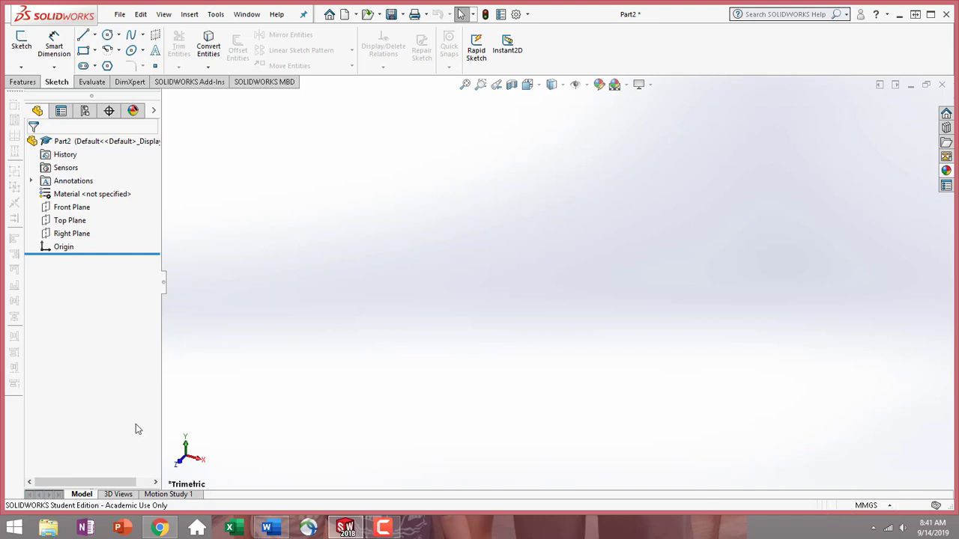
Step: Open the equation manager and add a global variable named Length with the value 6mm
left_click(215, 14)
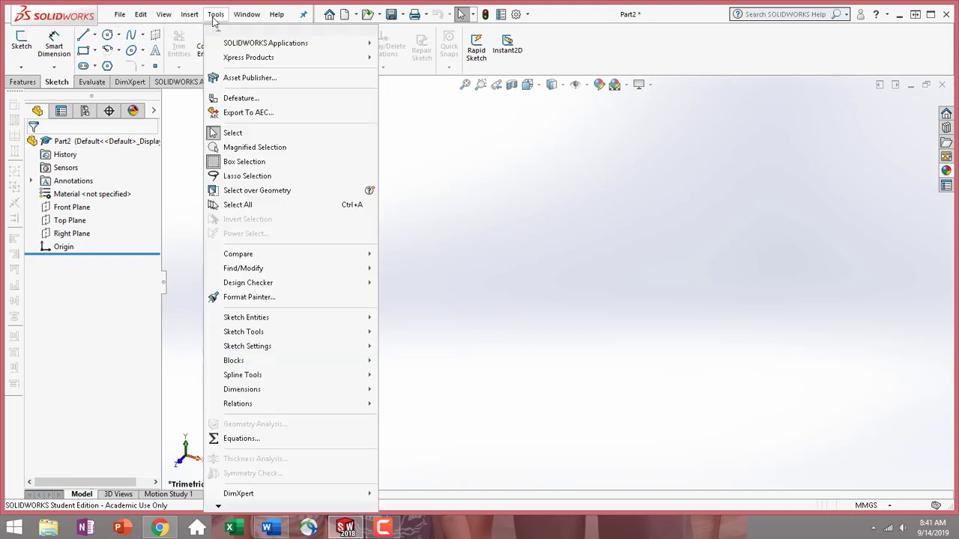
left_click(266, 442)
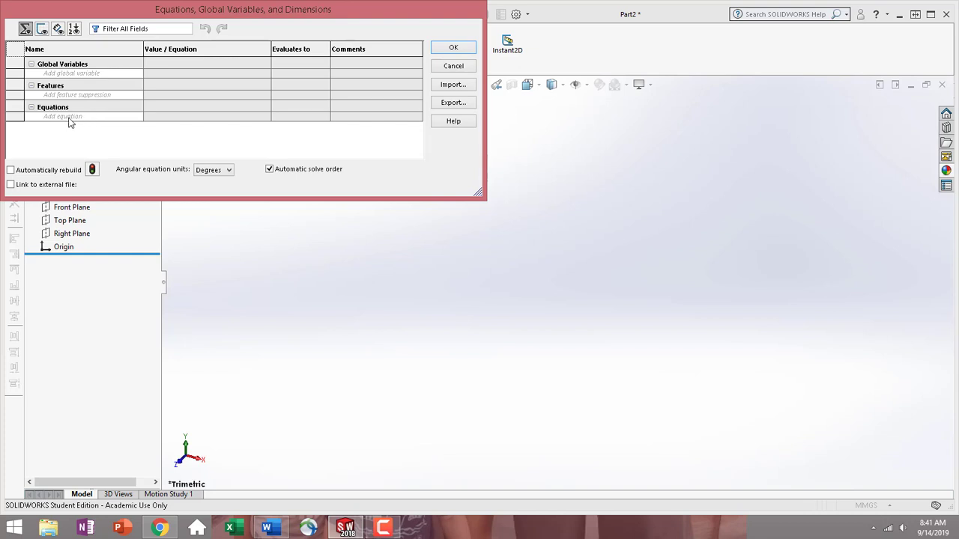
left_click(65, 73)
type("Length")
key("Tab")
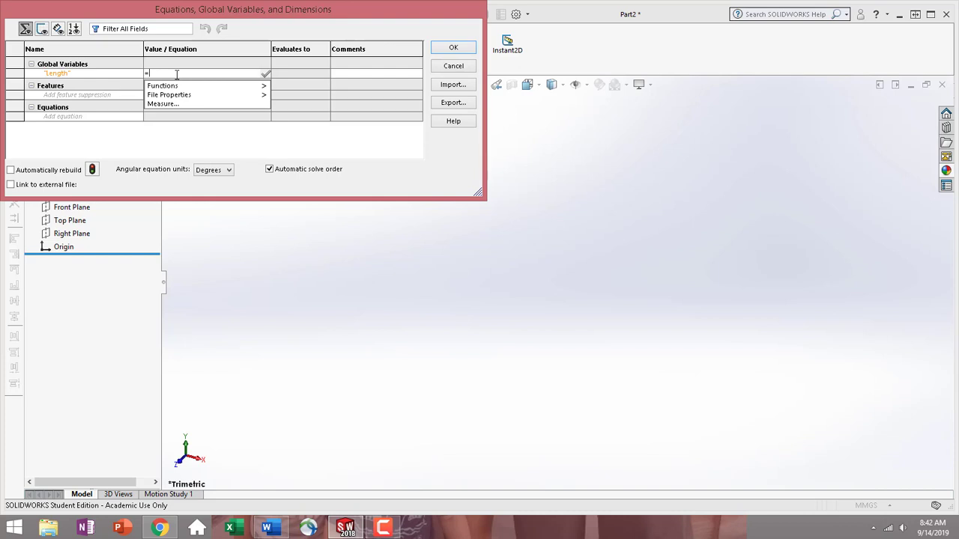
type("6")
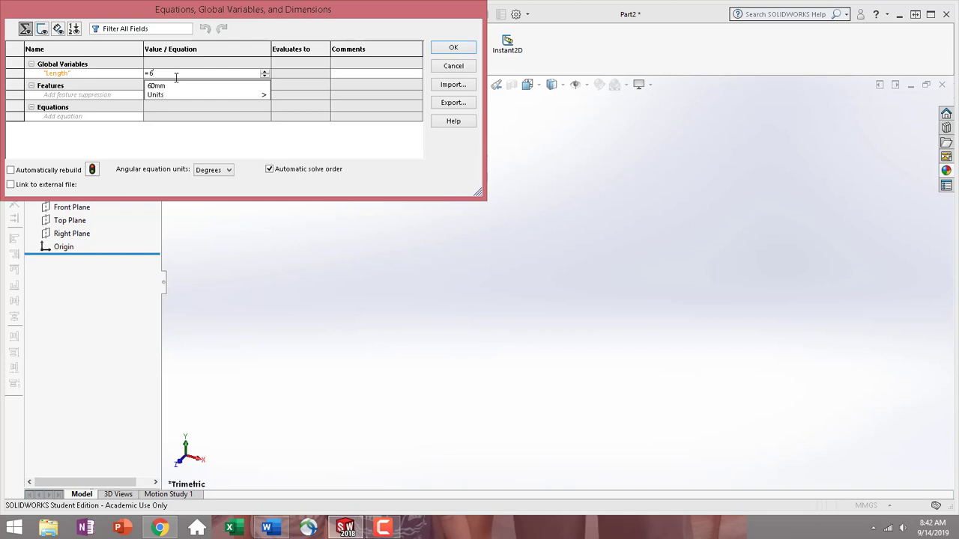
mouse_move(177, 98)
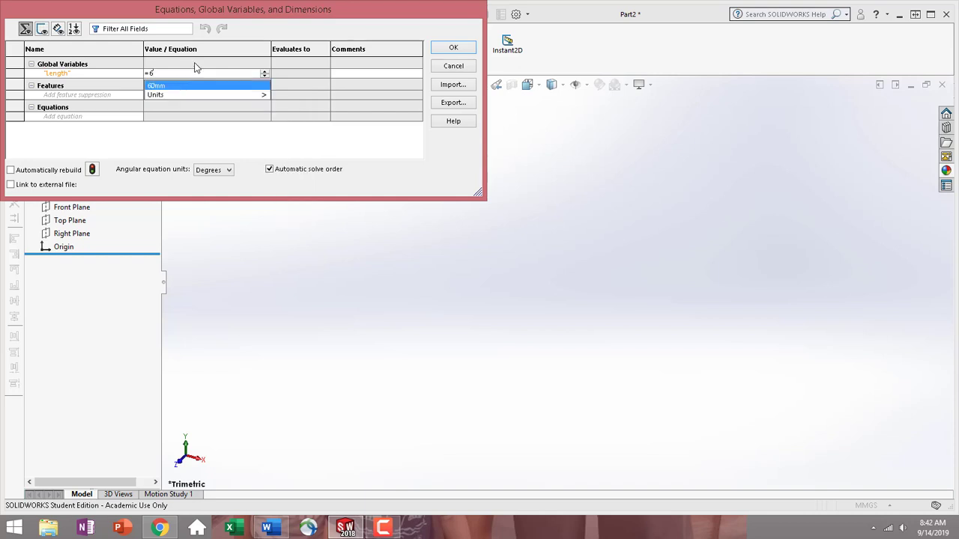
key("Return")
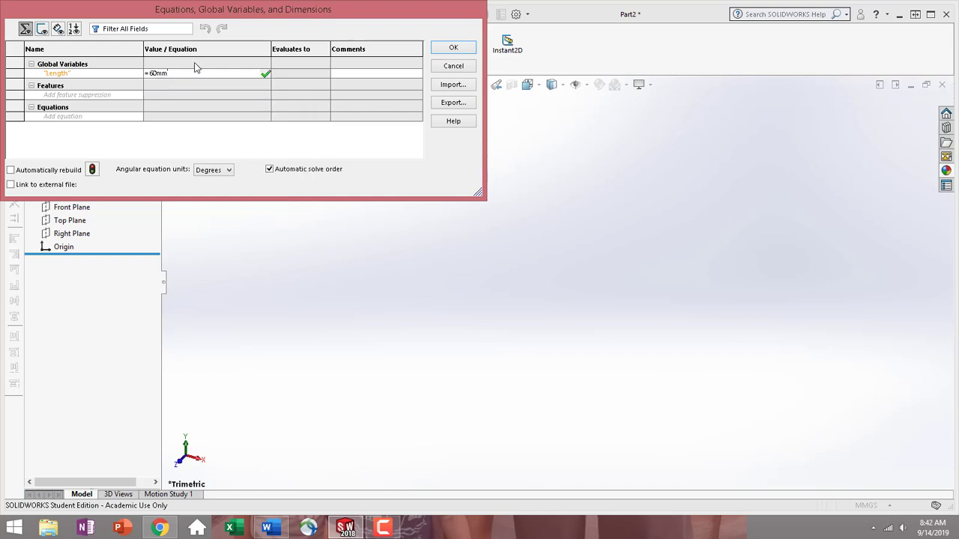
left_click(156, 73)
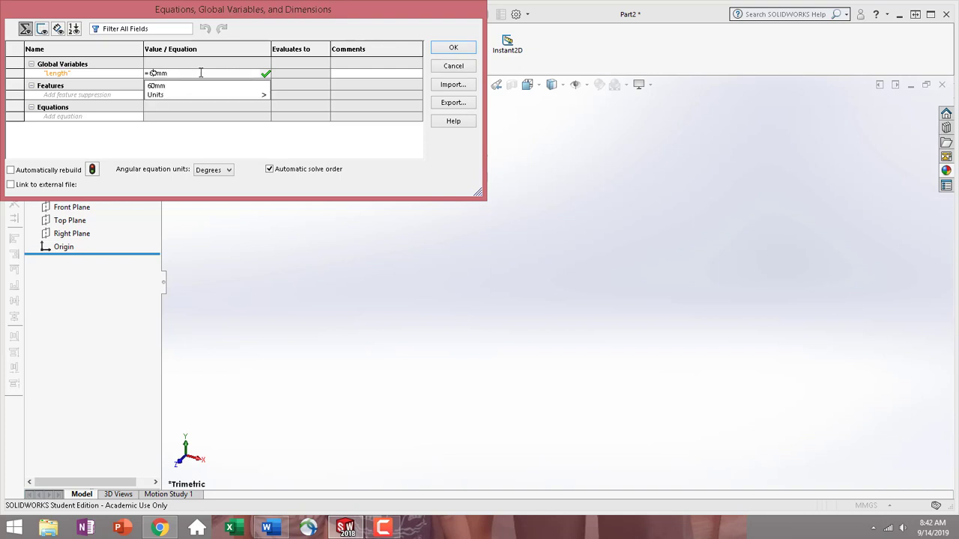
key("BackSpace")
key("Return")
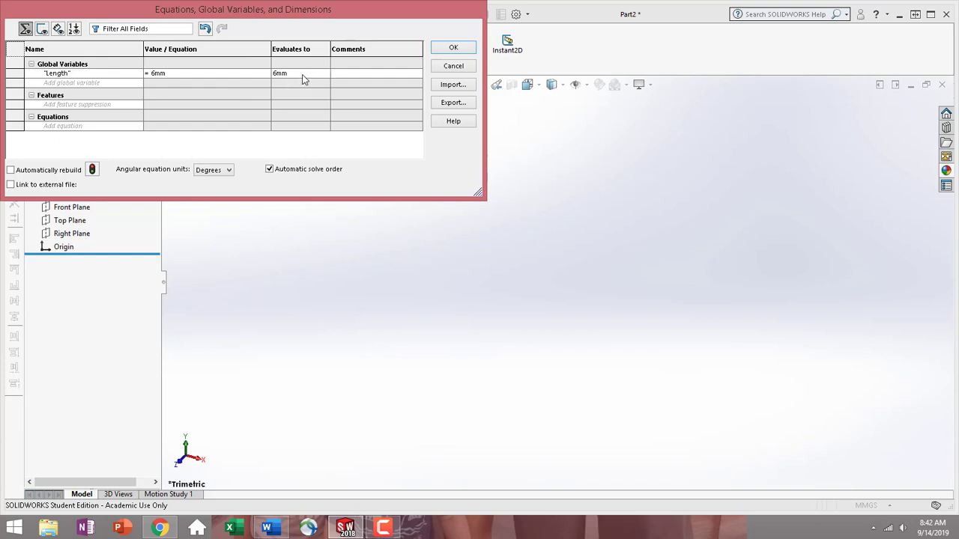
Step: Add a global variable named Width with the value 2 and accept the equations
left_click(62, 84)
type("Width")
key("Tab")
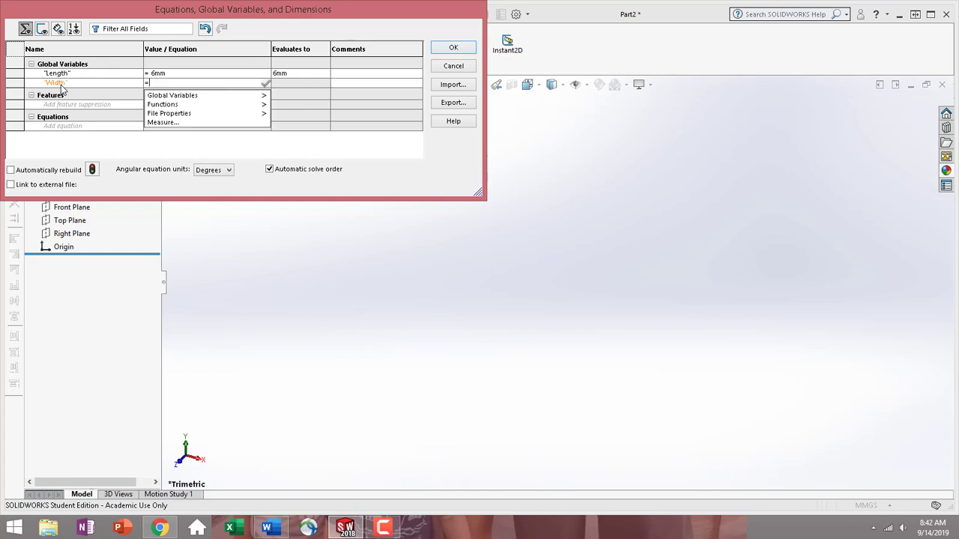
type("2")
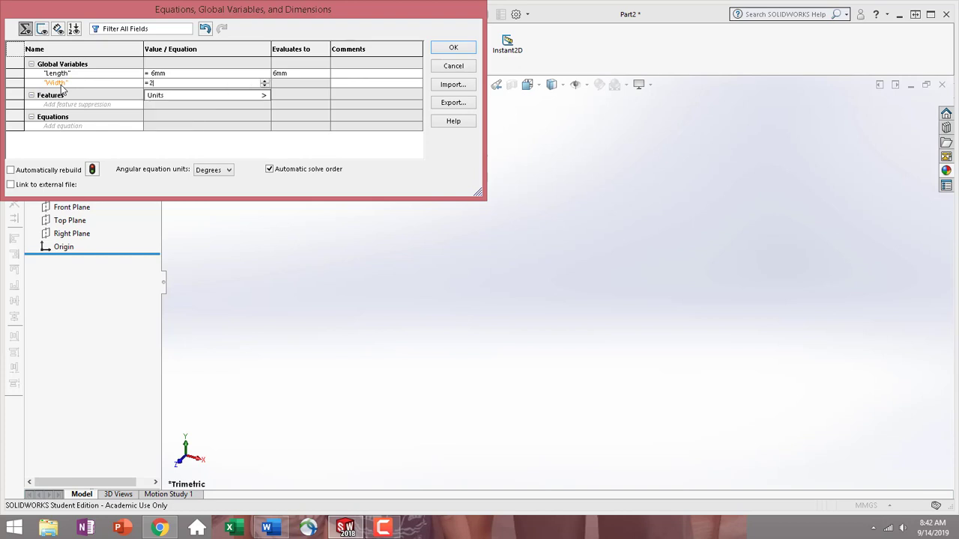
key("Tab")
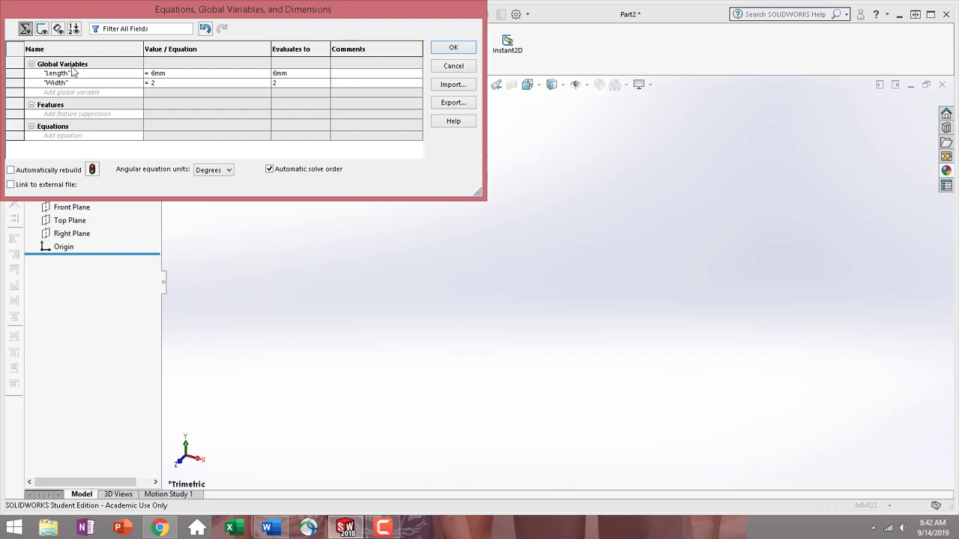
left_click(184, 86)
left_click(453, 49)
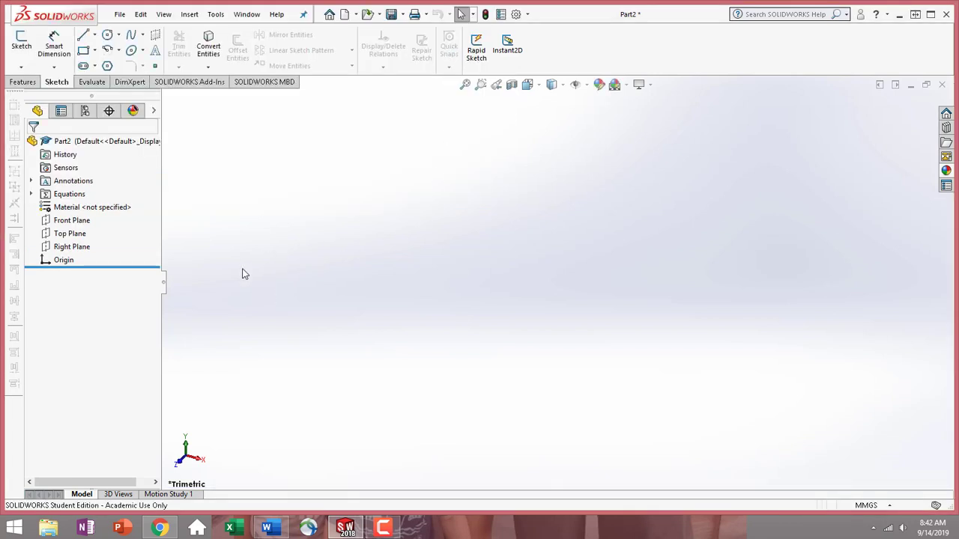
Step: Expand the Equations folder in the feature tree and review the global variables in the equation manager
left_click(31, 194)
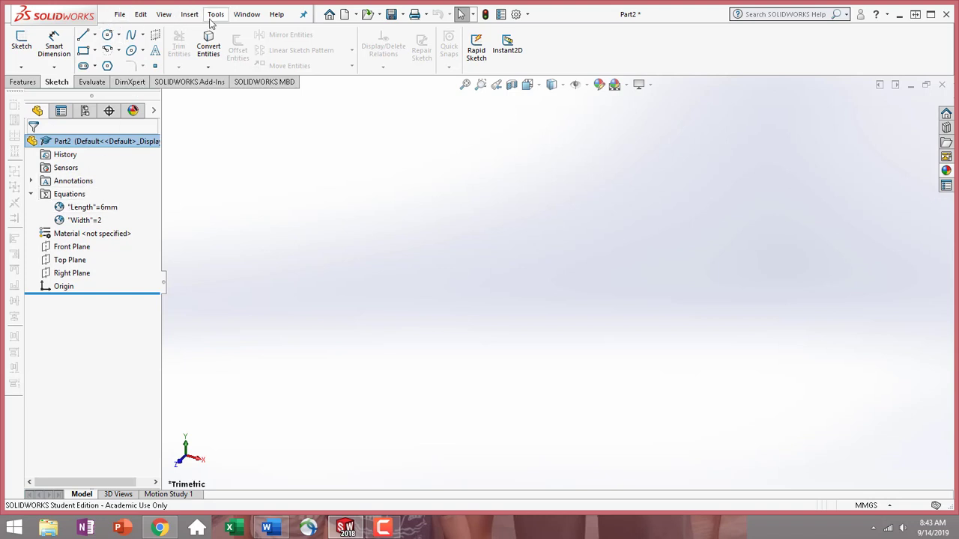
right_click(69, 197)
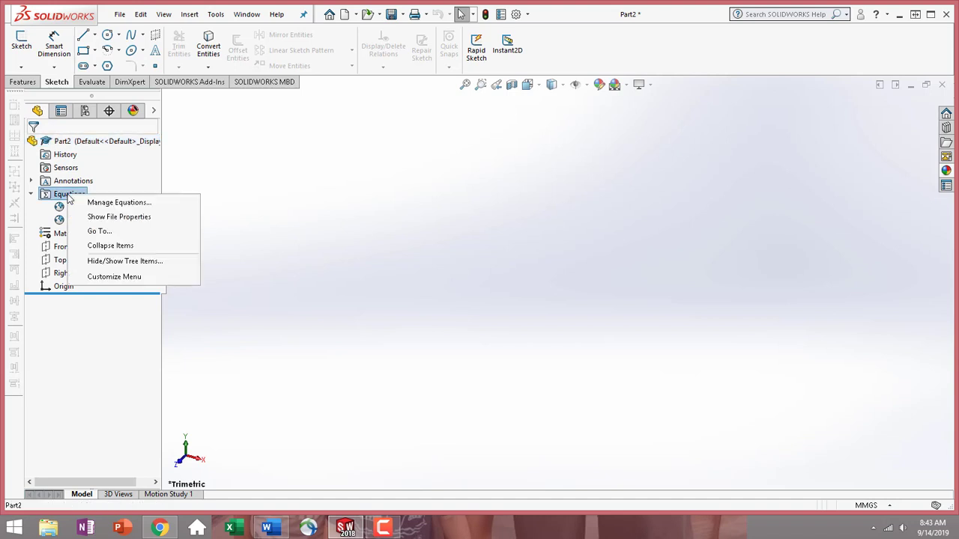
left_click(131, 204)
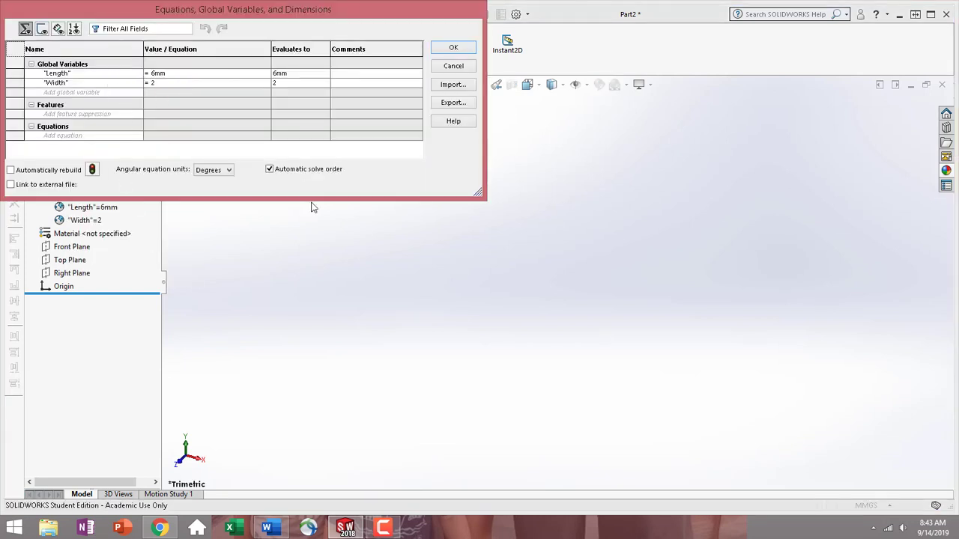
left_click(453, 48)
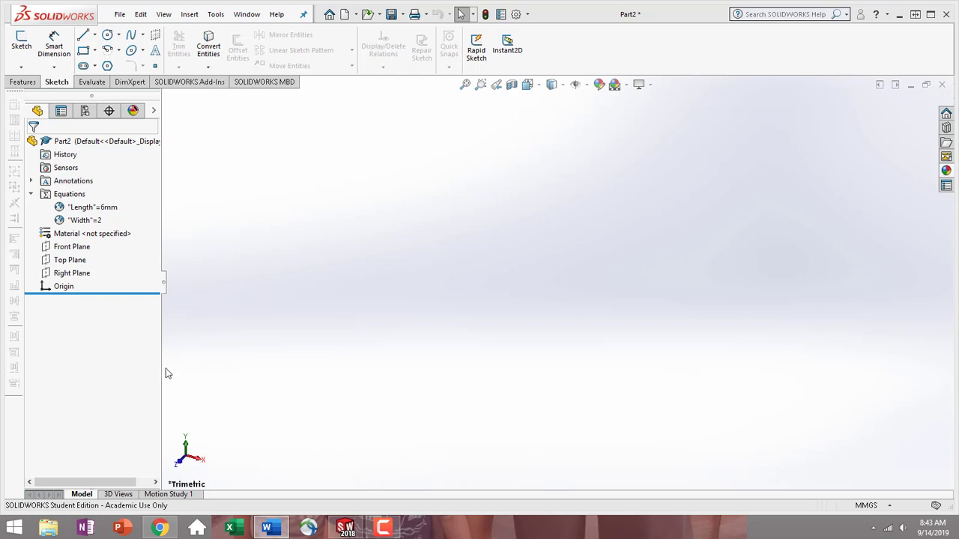
Step: Start a sketch on the Top Plane viewed head-on and draw a corner rectangle about 130 mm wide from the origin
left_click(74, 264)
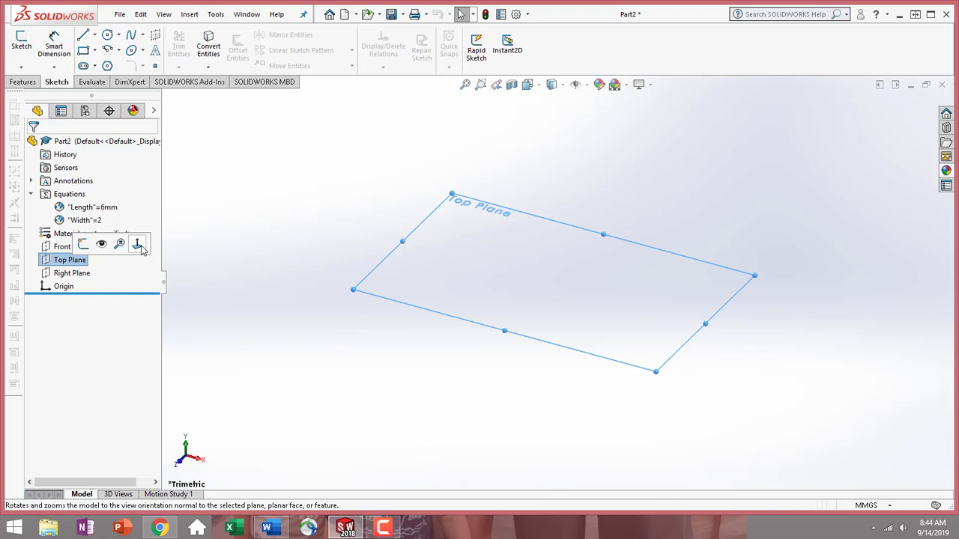
left_click(138, 245)
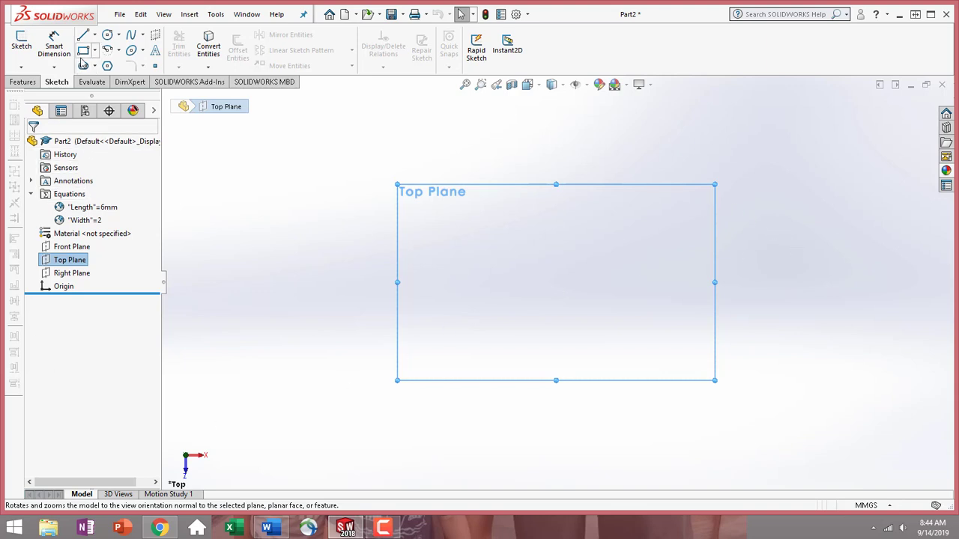
left_click(21, 47)
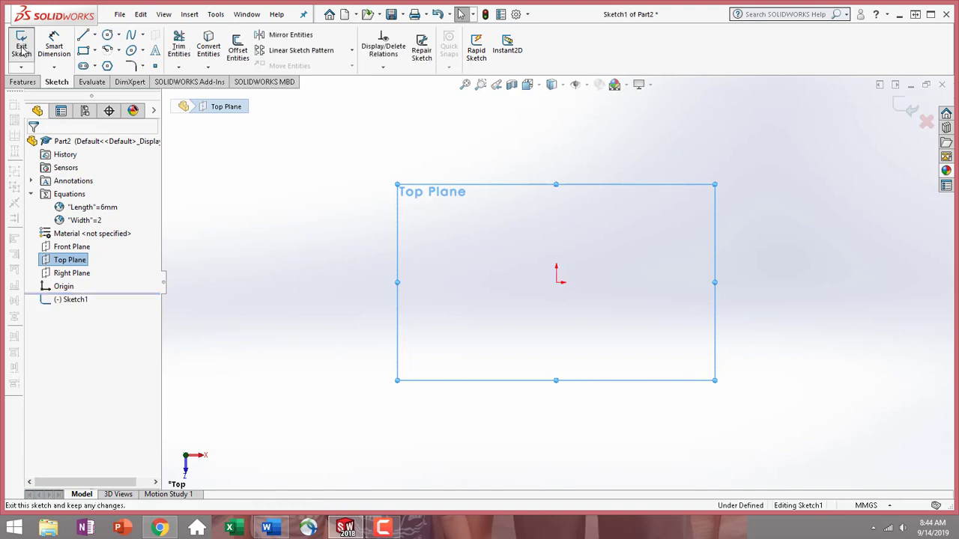
left_click(83, 52)
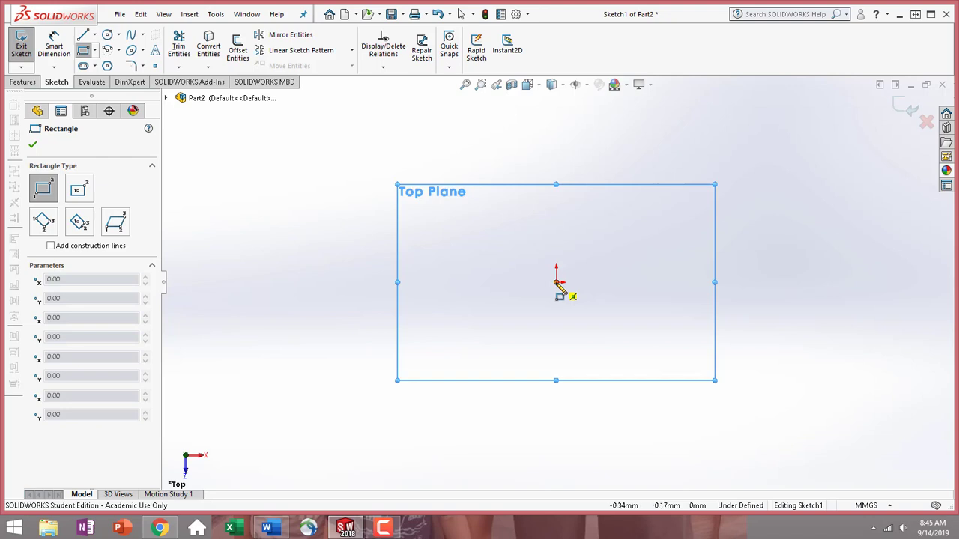
mouse_move(556, 282)
left_mouse_down()
mouse_move(658, 195)
mouse_move(789, 179)
left_mouse_up()
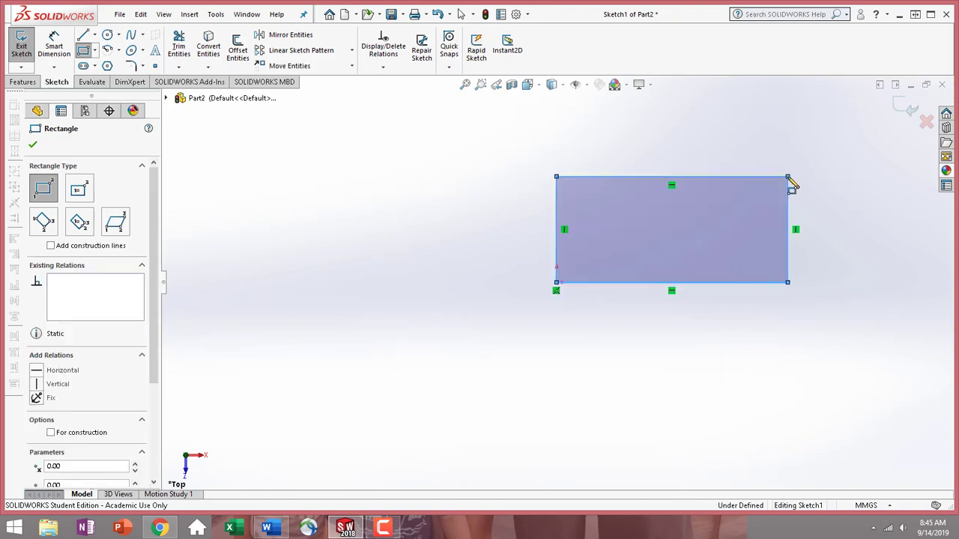
Step: Dimension the rectangle's upper horizontal edge with the equation "Length"*8, using the Length global variable
left_click(57, 50)
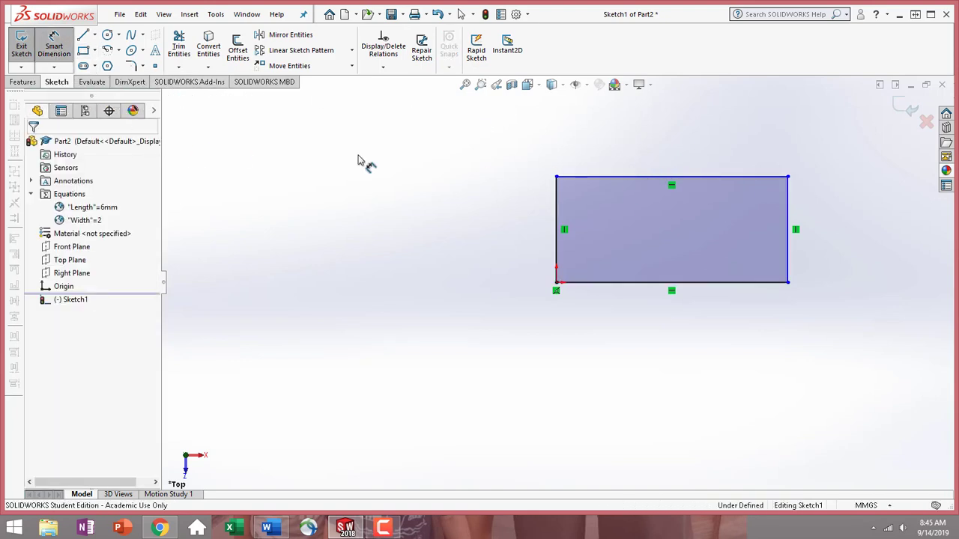
left_click(60, 61)
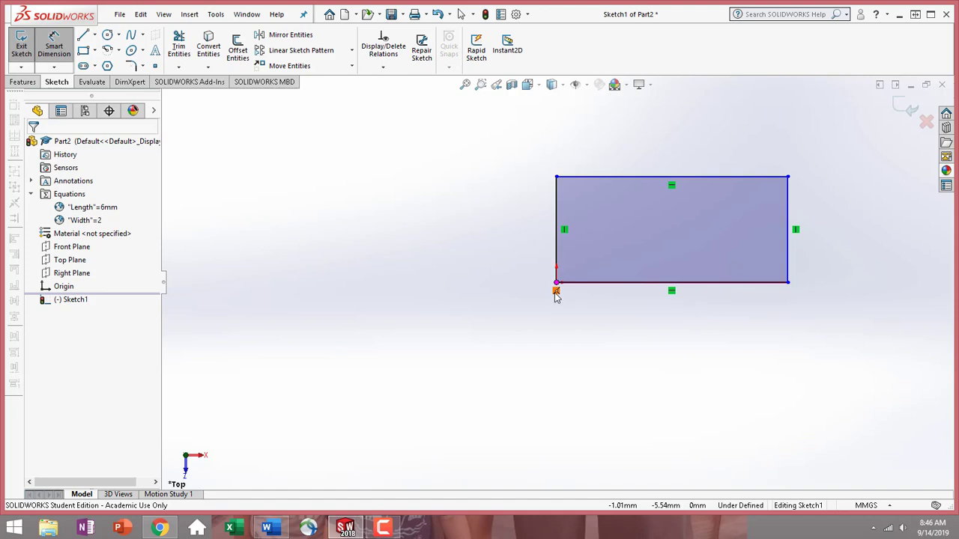
left_click(607, 180)
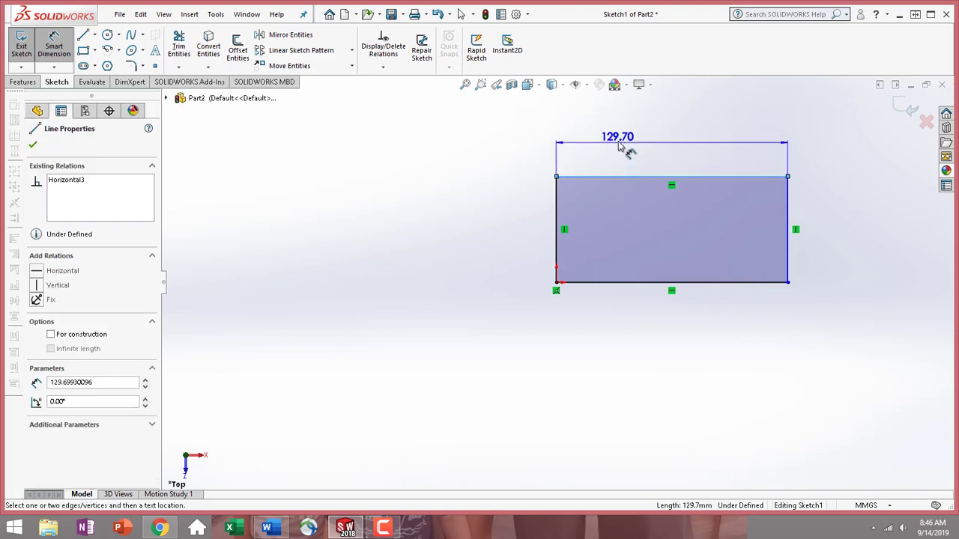
left_click(621, 146)
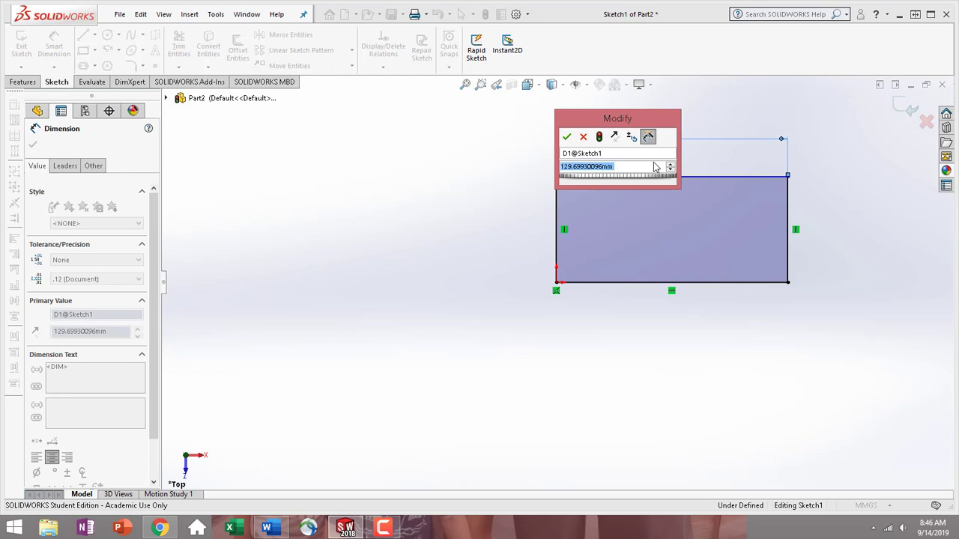
type("=")
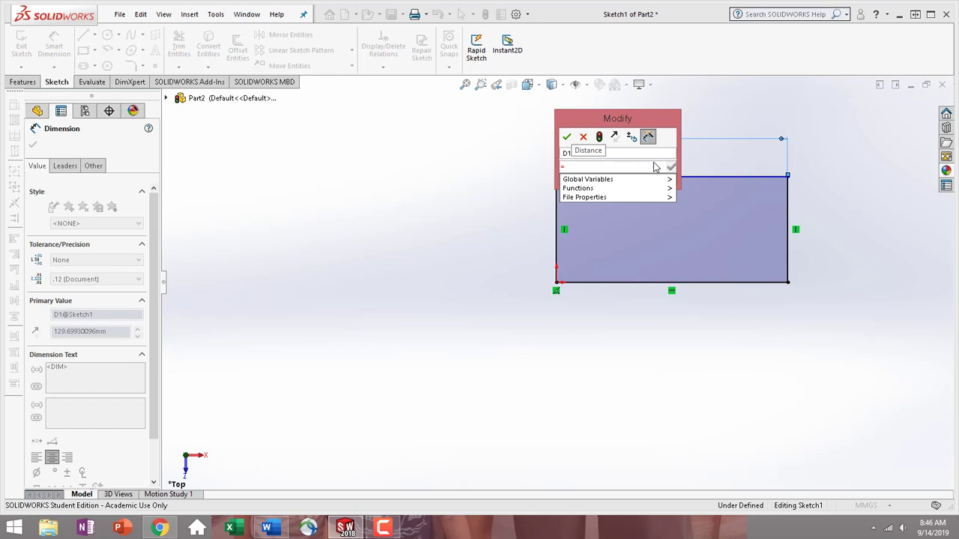
mouse_move(637, 180)
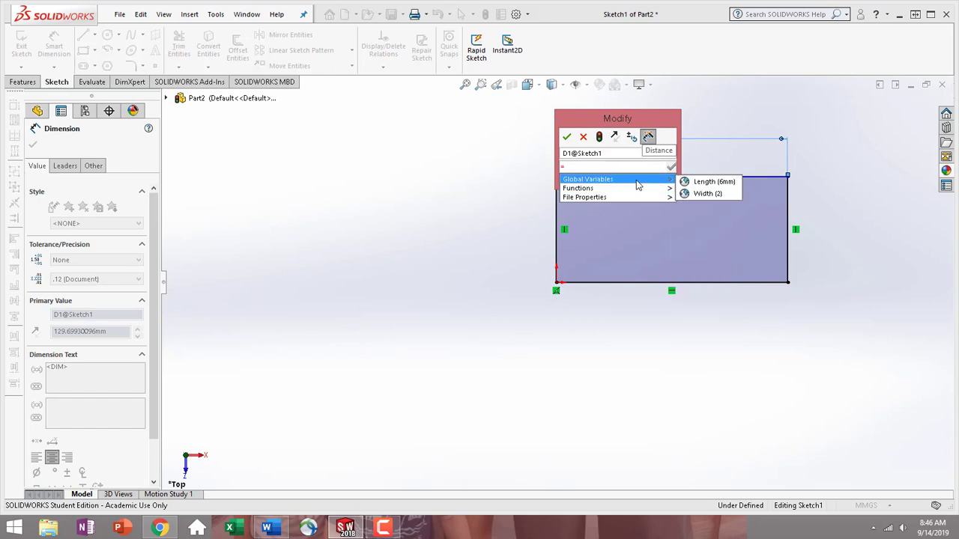
left_click(708, 182)
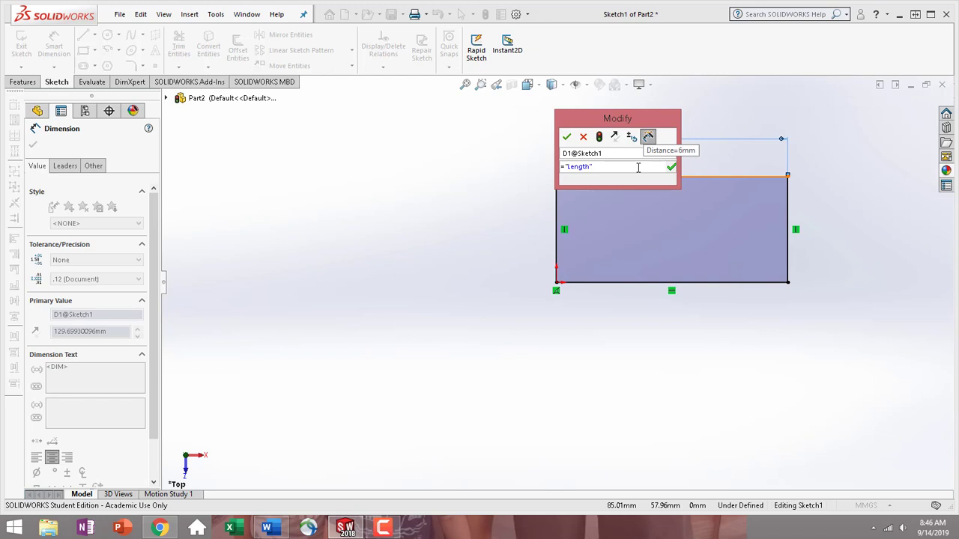
type("+")
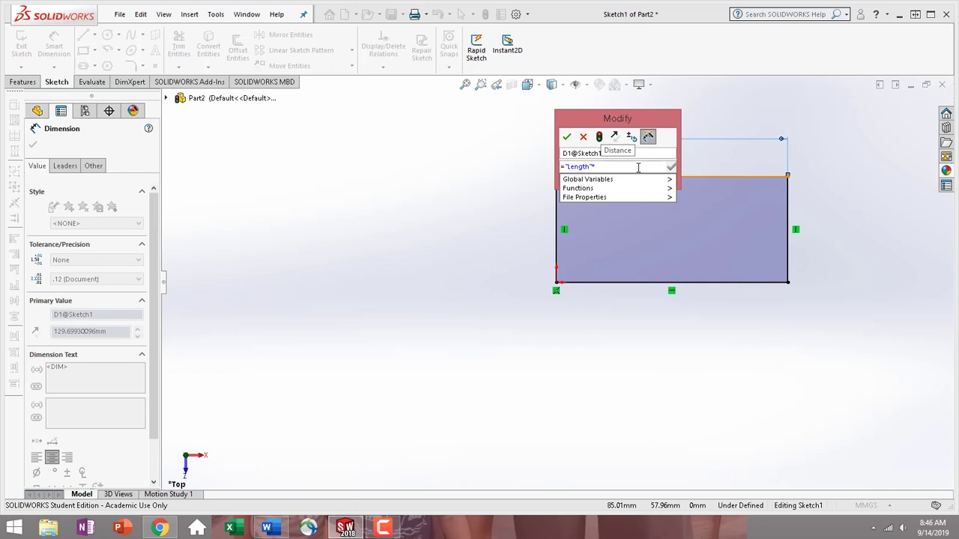
type("8")
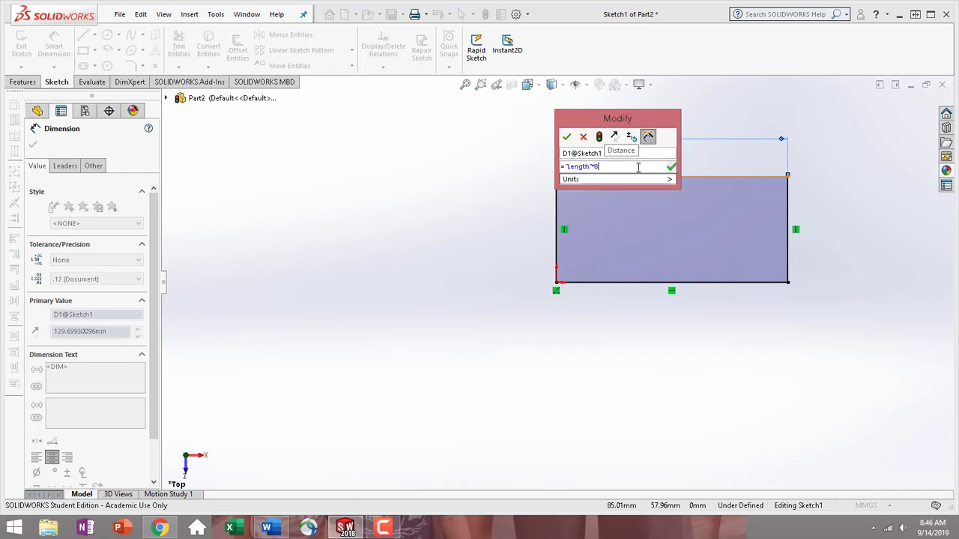
key("Return")
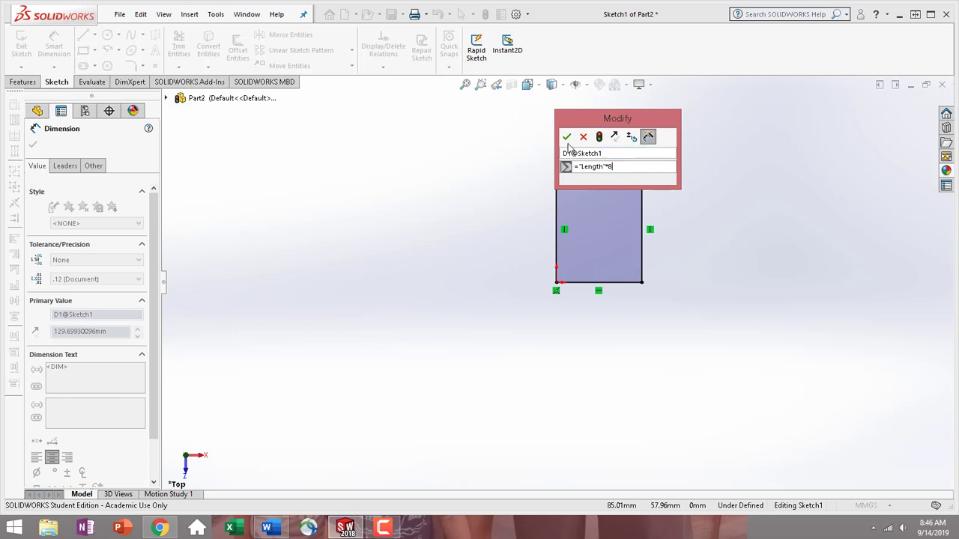
left_click(567, 137)
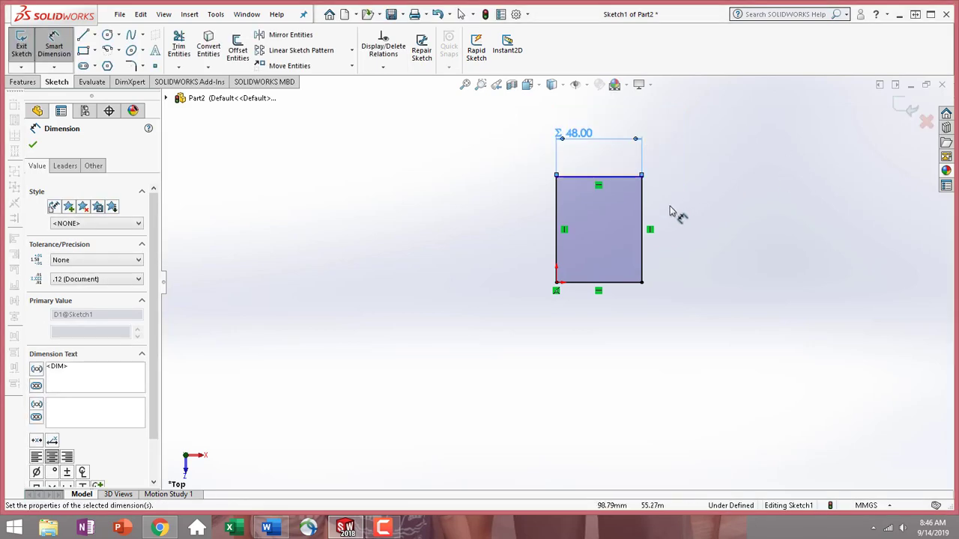
Step: Move the horizontal dimension closer to the rectangle and dimension the rectangle's right vertical edge
left_click_drag(595, 143, 610, 161)
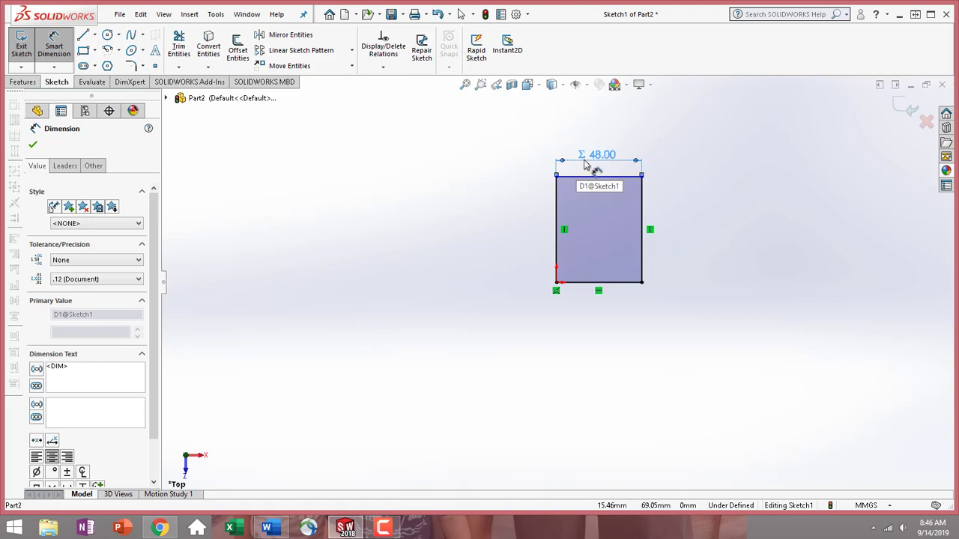
left_click(642, 214)
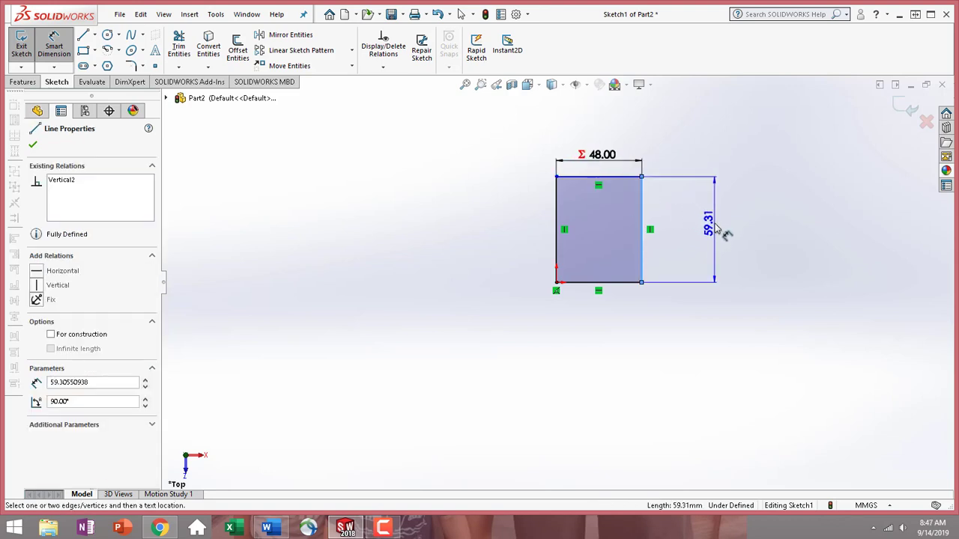
left_click(718, 230)
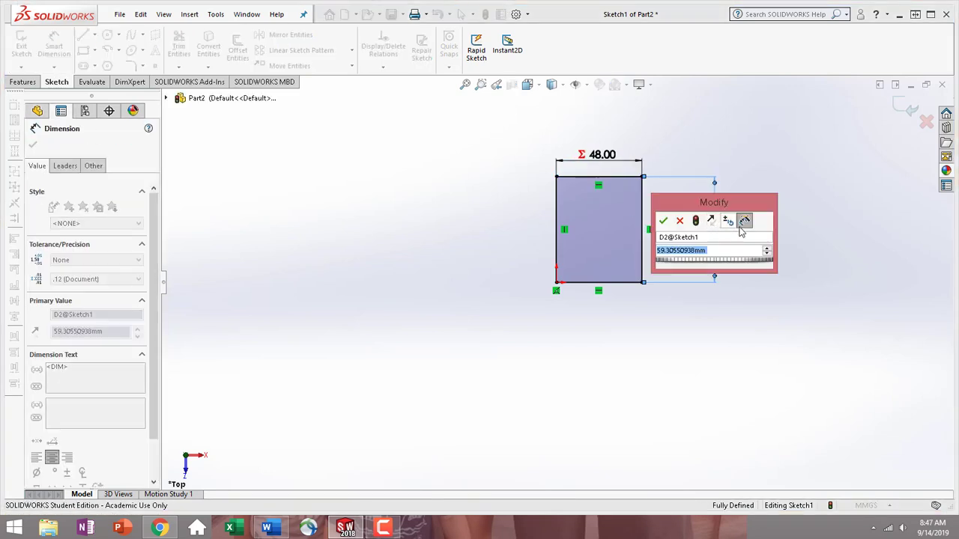
left_click(663, 220)
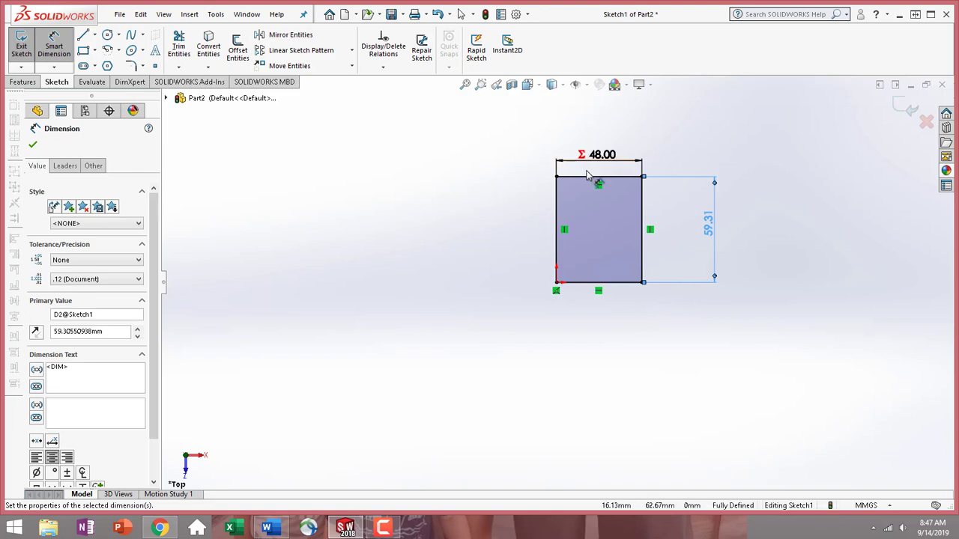
Step: Set the rectangle's vertical dimension to the equation "Width"*8, using the Width global variable
left_click(715, 243)
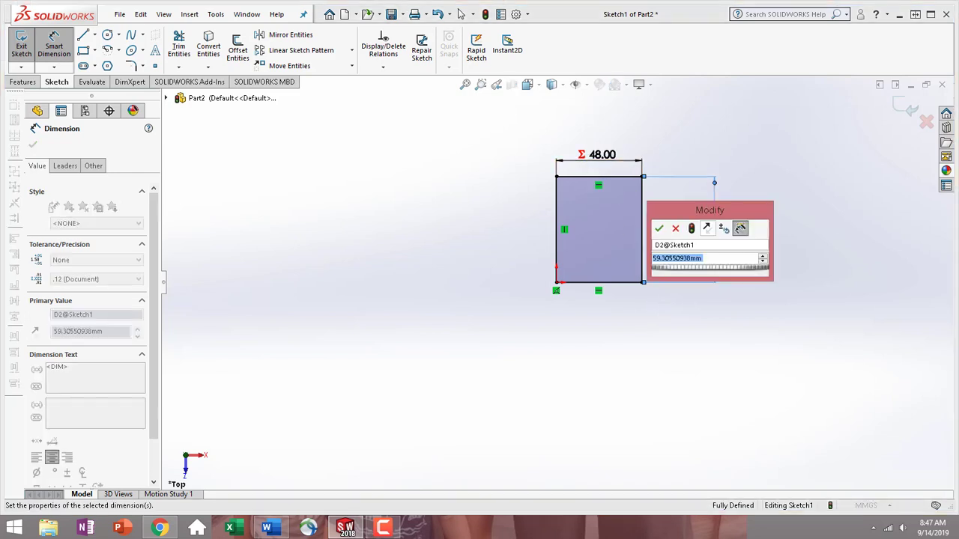
type("=")
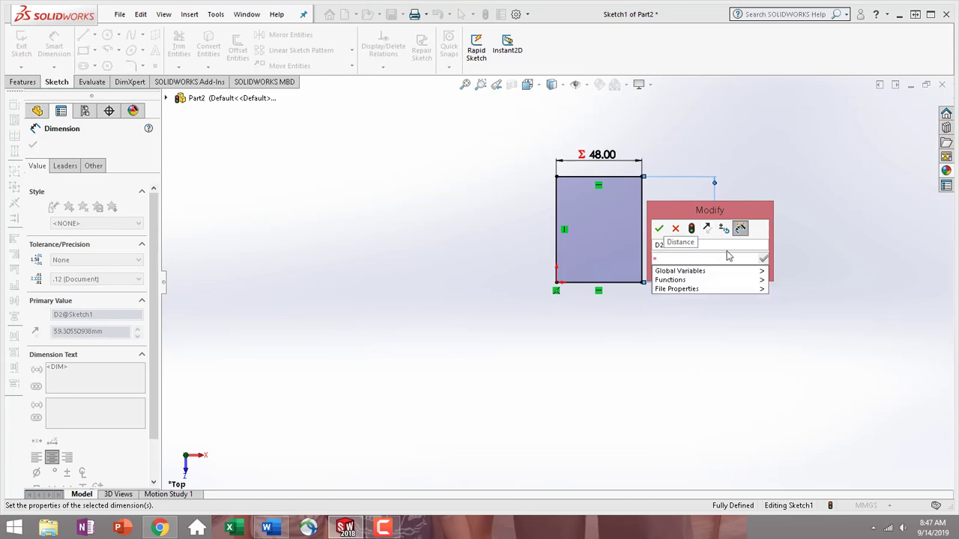
mouse_move(736, 272)
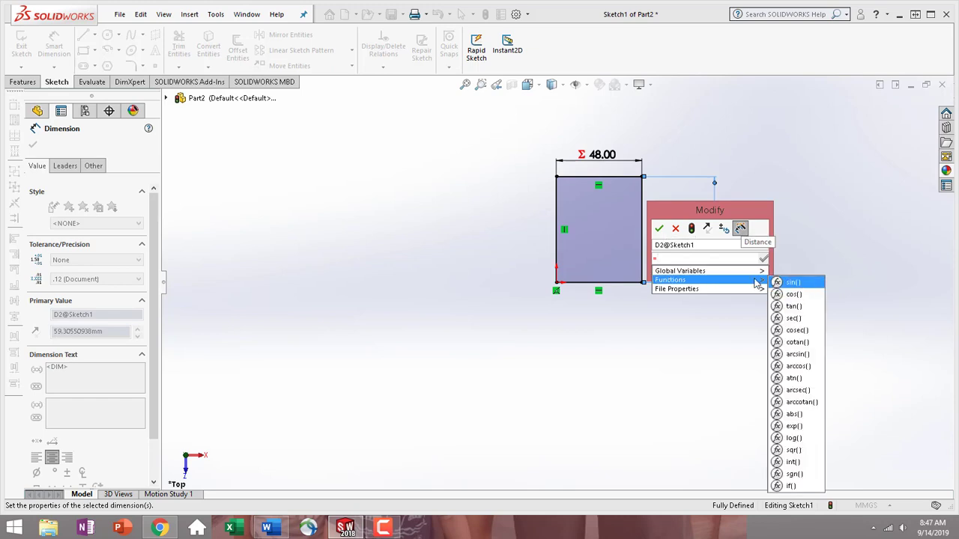
left_click(802, 286)
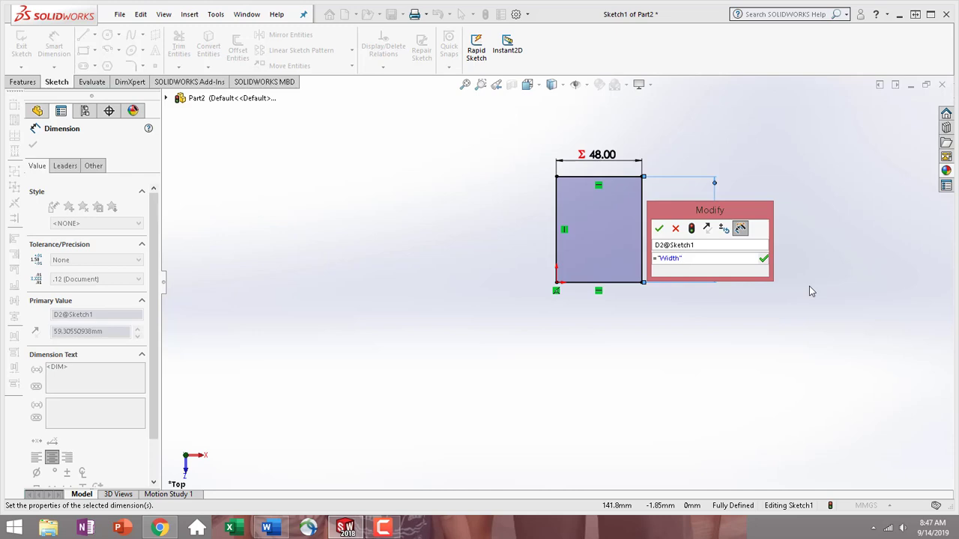
type("*6")
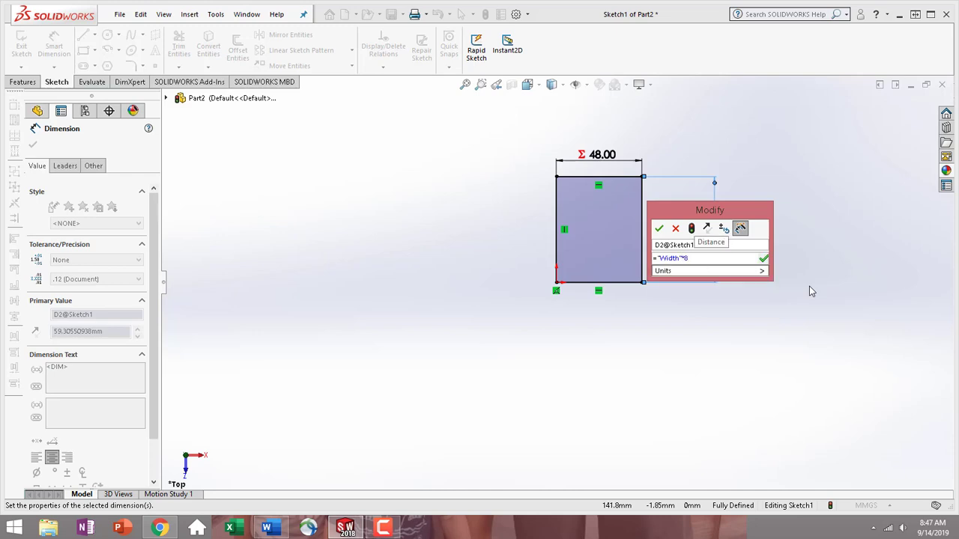
key("Return")
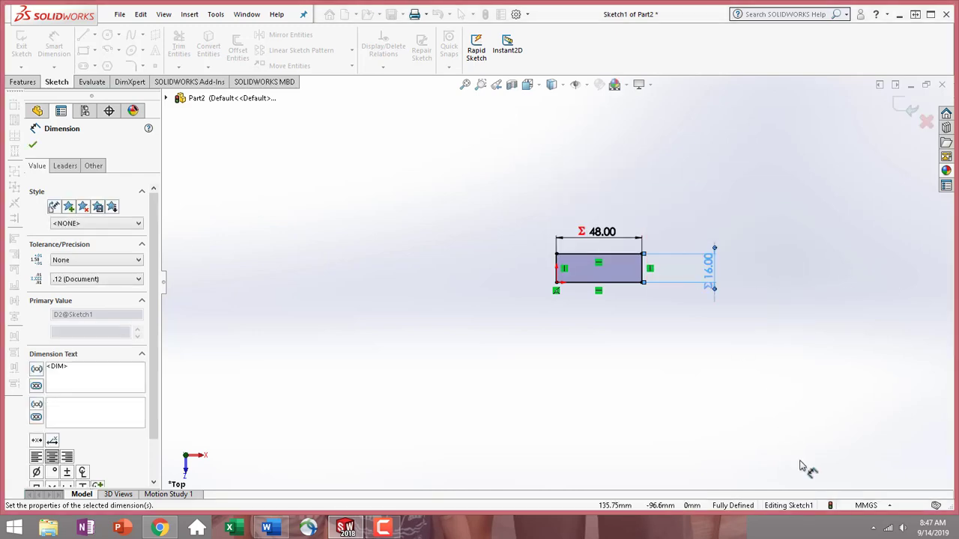
left_click(33, 147)
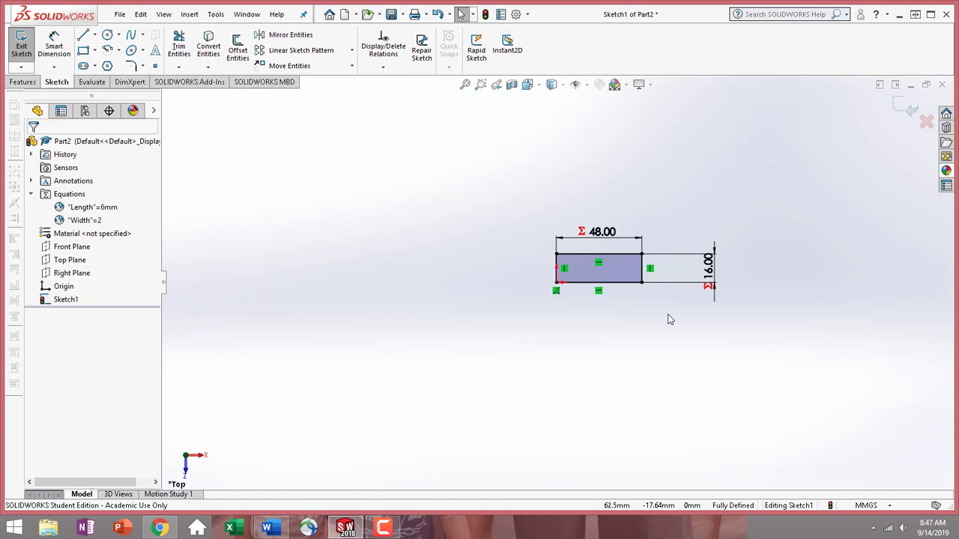
Step: Reposition the vertical and horizontal dimensions closer to the rectangle's edges
key("f")
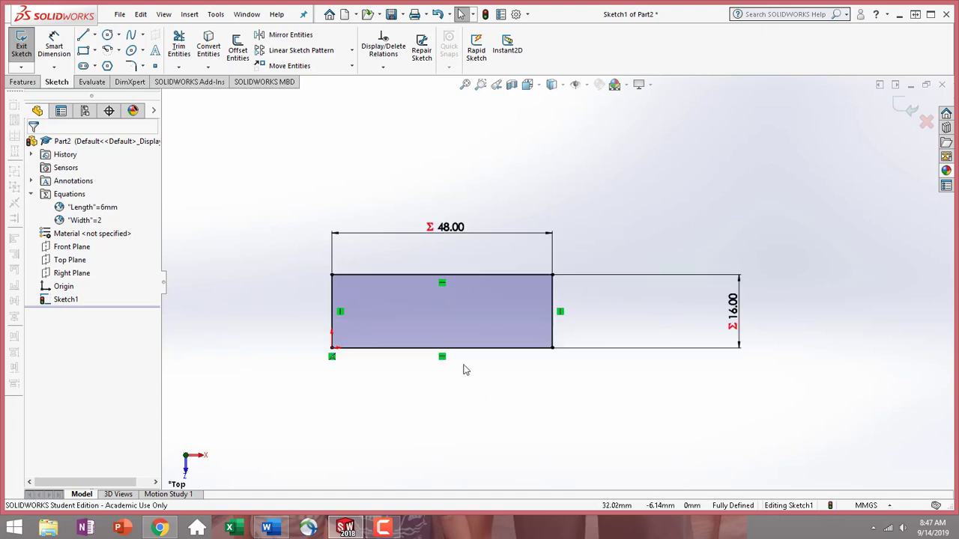
left_click_drag(736, 317, 582, 317)
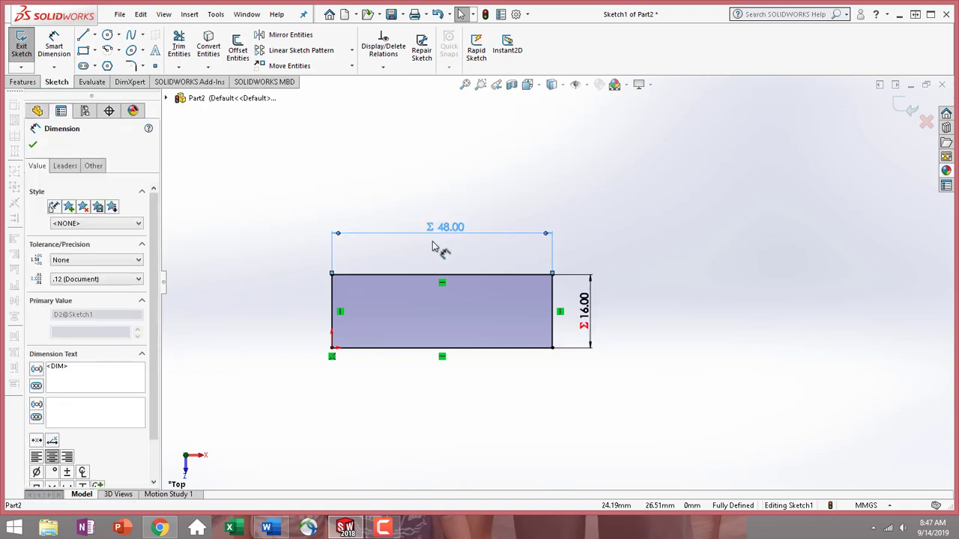
left_click_drag(439, 246, 431, 255)
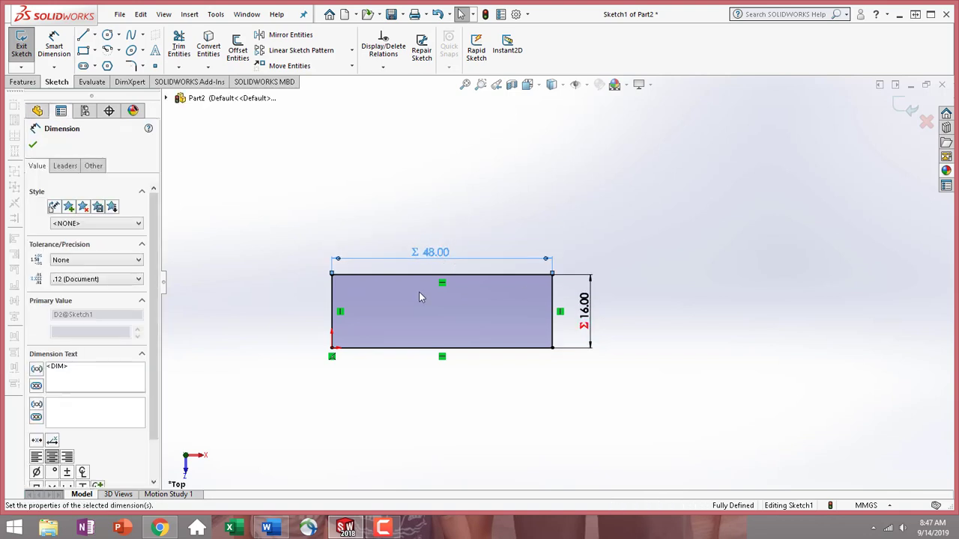
left_click(33, 146)
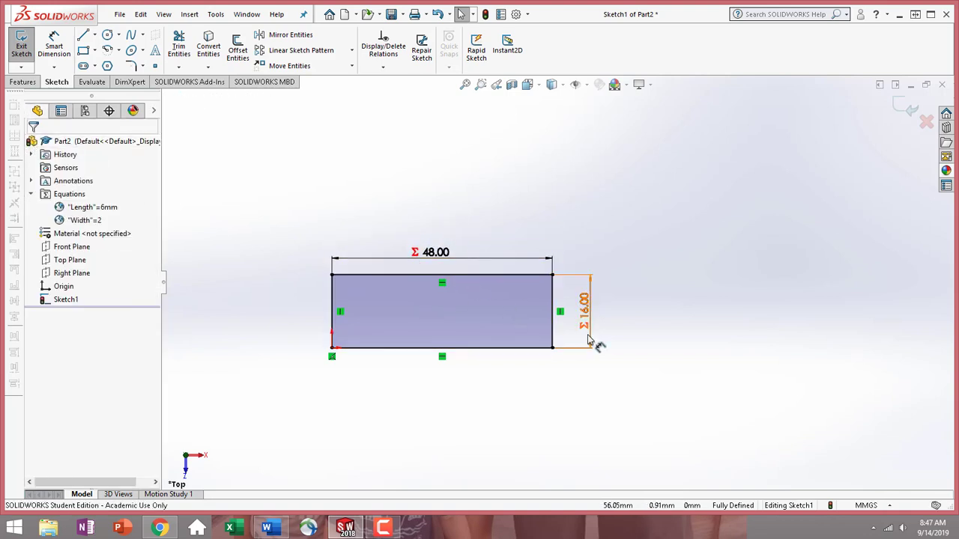
Step: Review the equation behind the rectangle's horizontal dimension without changing it
double_click(432, 255)
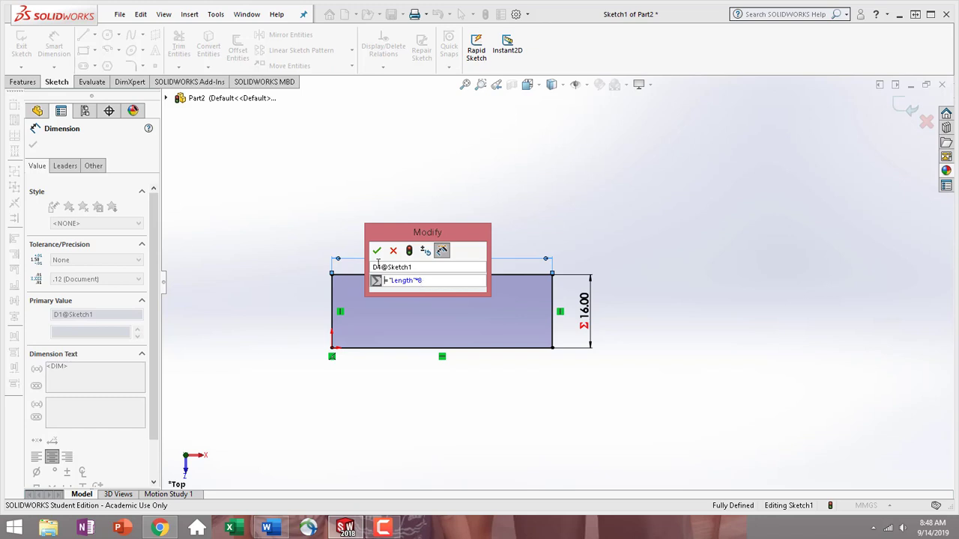
left_click(394, 253)
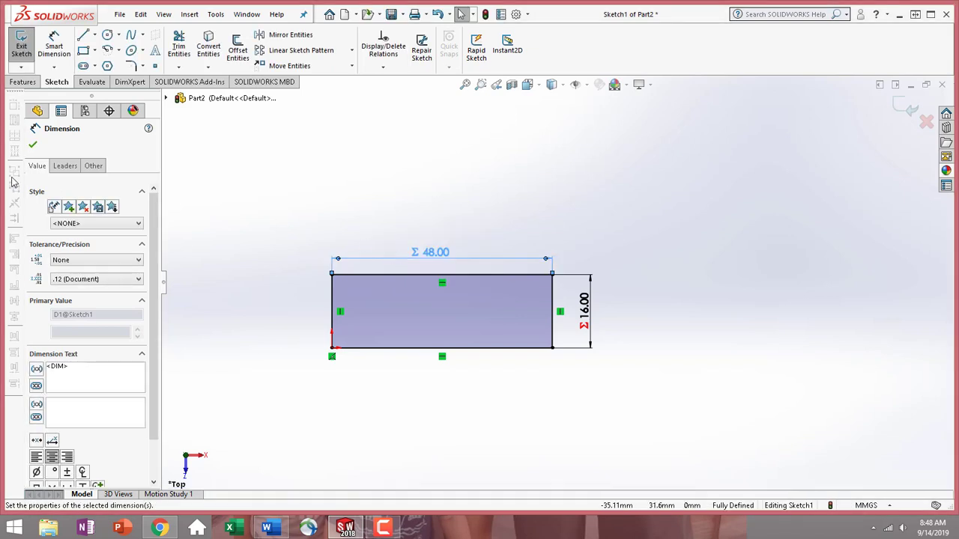
left_click(33, 146)
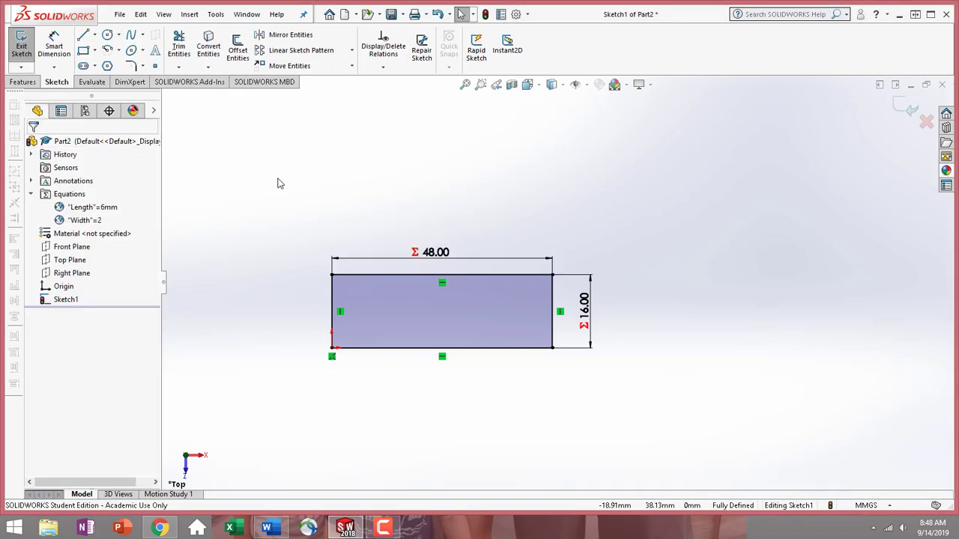
Step: Set the global variable Width to 6 in the equation manager and accept the equations
right_click(75, 199)
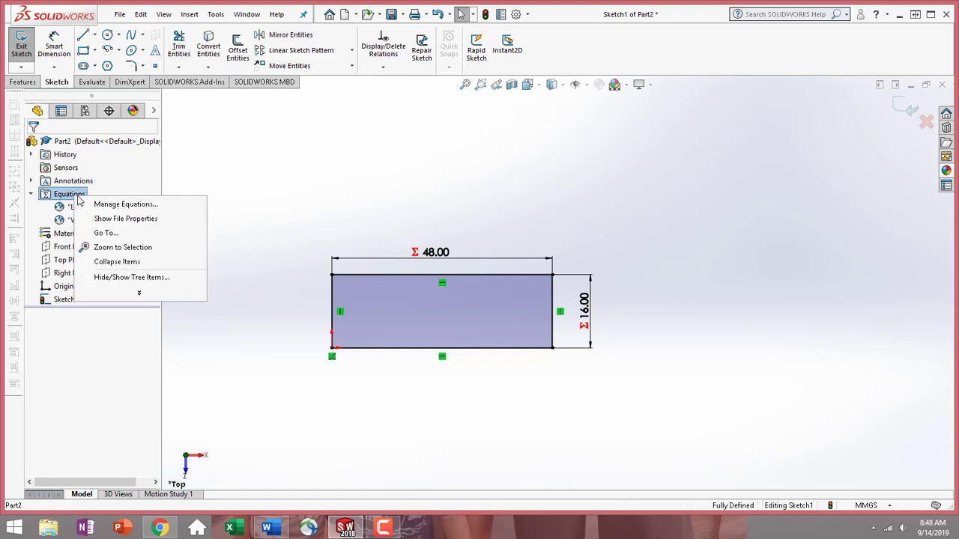
left_click(97, 205)
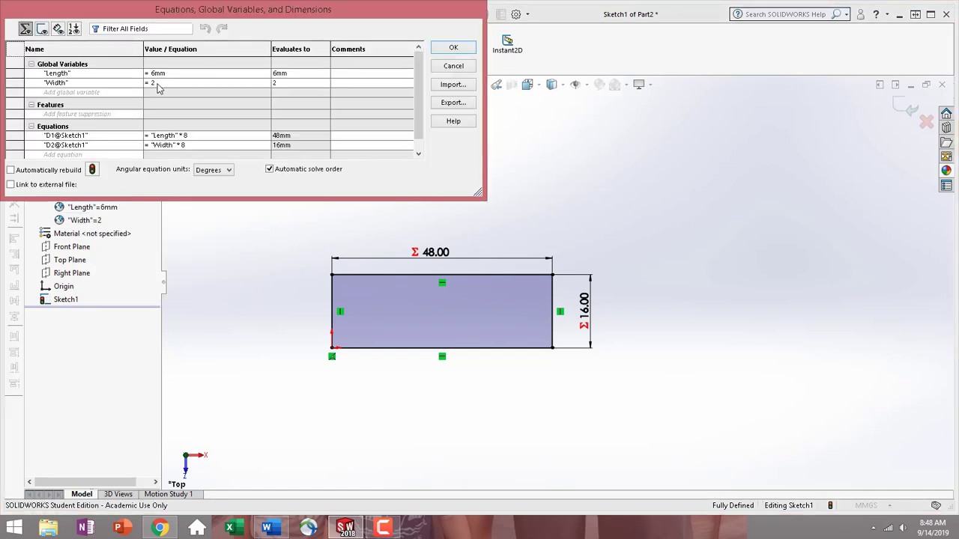
left_click(158, 84)
key("BackSpace")
type("6")
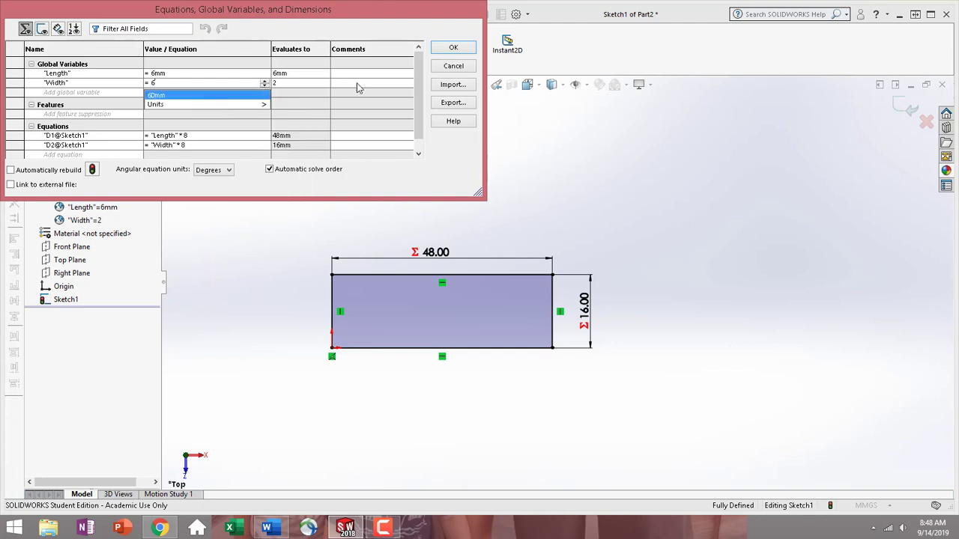
left_click(452, 47)
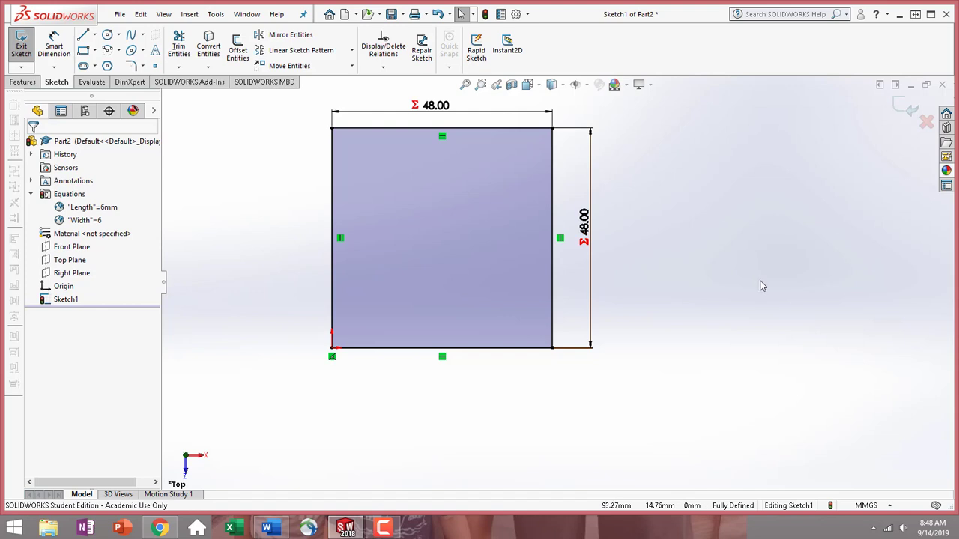
Step: Set the global variable Width back to 2 in the equation manager and accept the equations
right_click(75, 197)
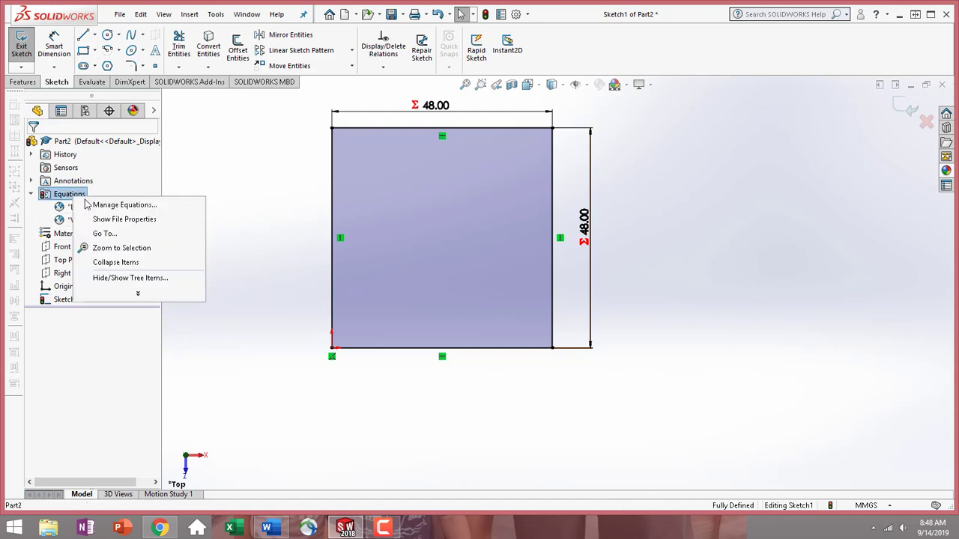
left_click(127, 207)
left_click(158, 84)
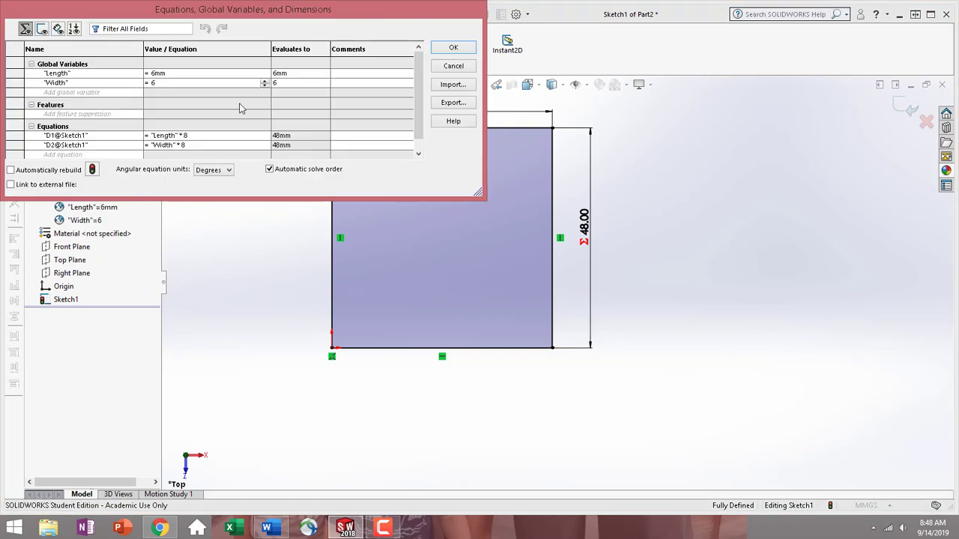
key("BackSpace")
type("2")
key("Return")
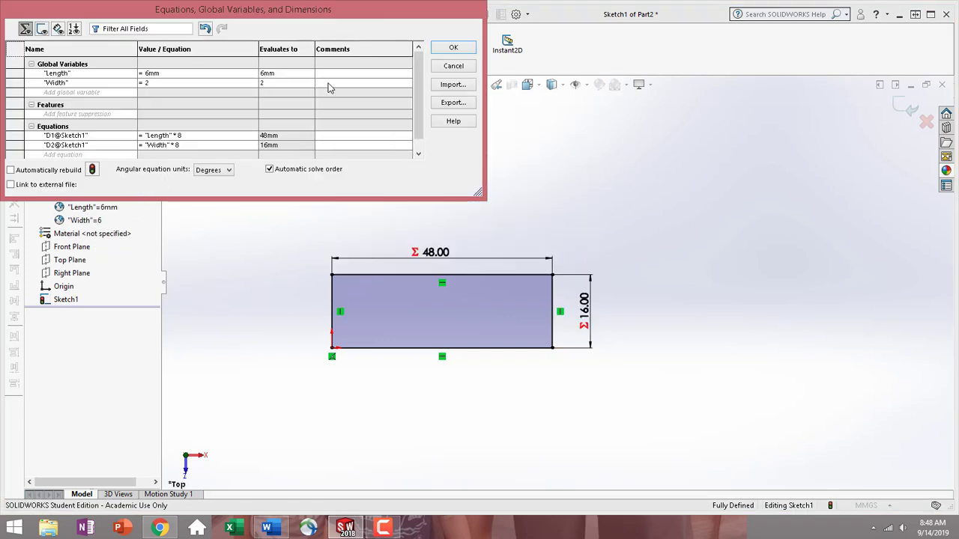
left_click(468, 49)
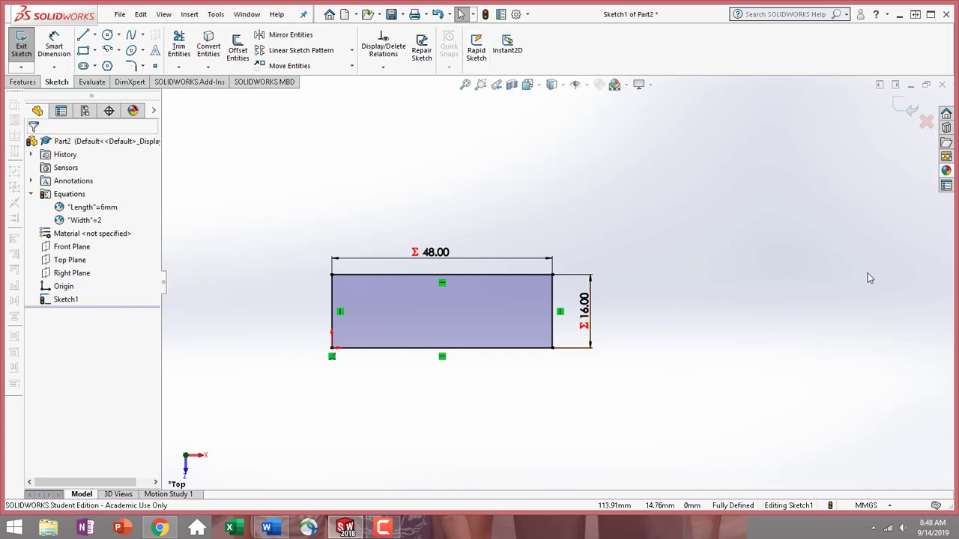
Step: Extrude the rectangle sketch as a blind boss with a depth of 3.2 mm
left_click(23, 83)
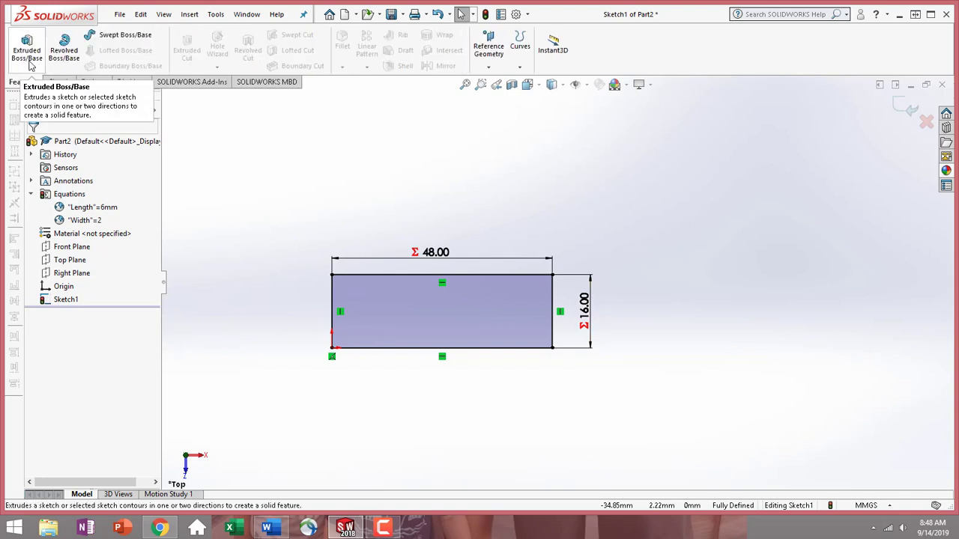
left_click(30, 64)
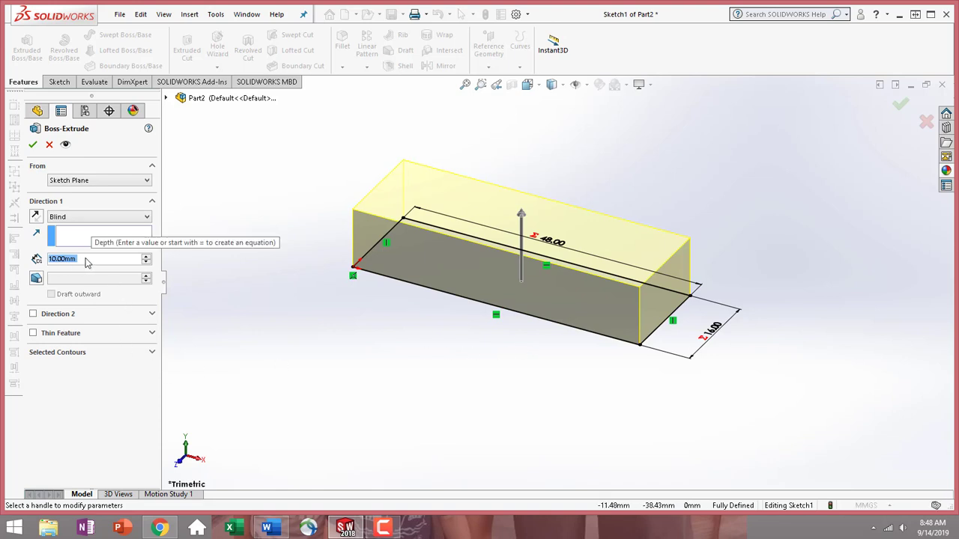
type("3.2")
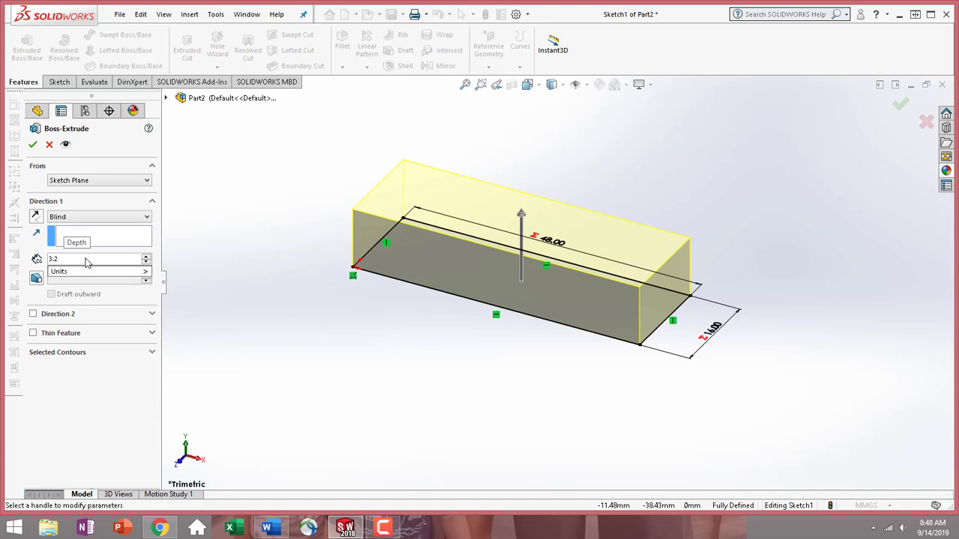
key("Return")
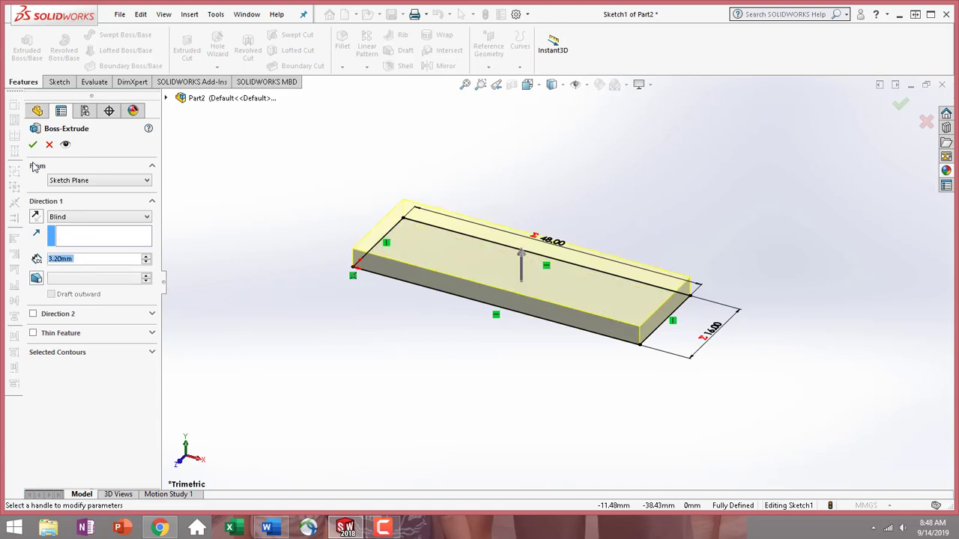
left_click(32, 144)
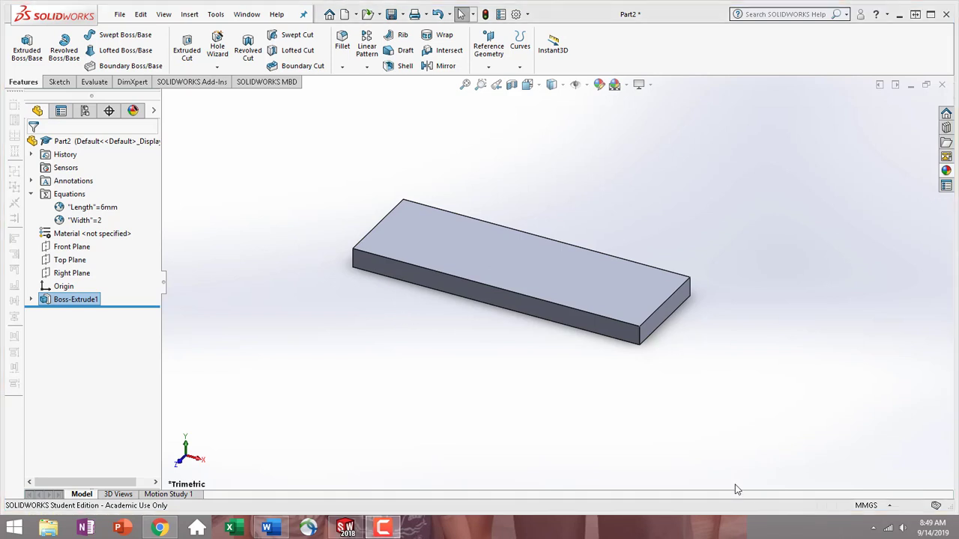
Step: Start a new sketch on the upper face of the plate
left_click(420, 237)
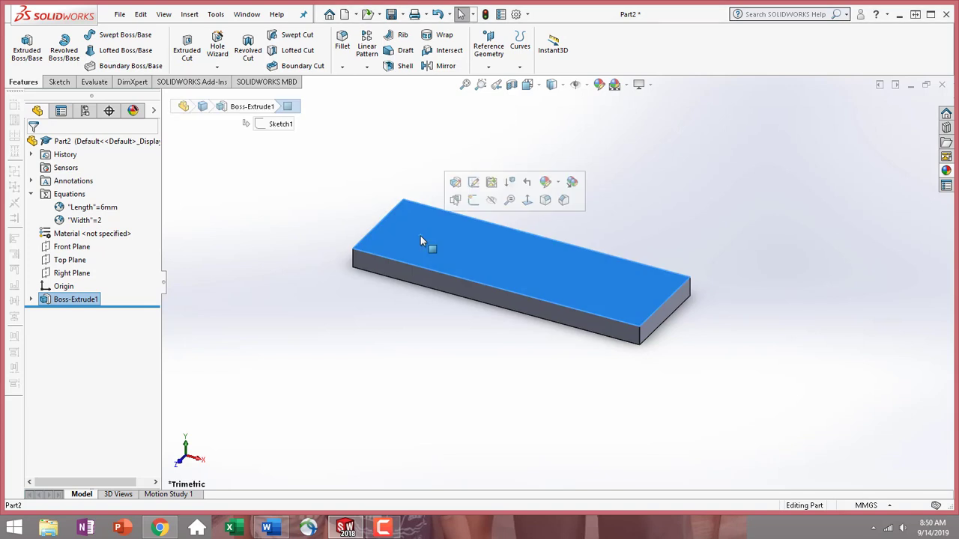
left_click(531, 205)
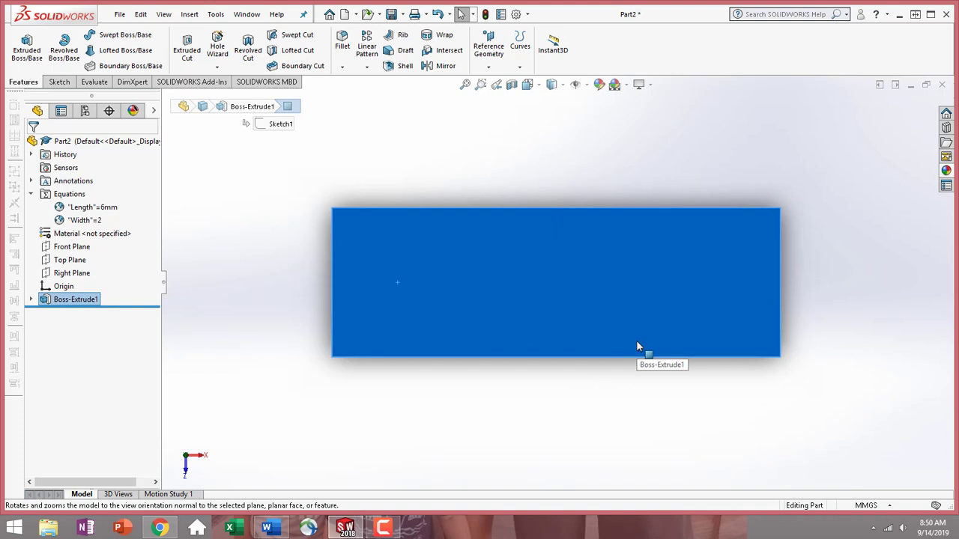
left_click(60, 82)
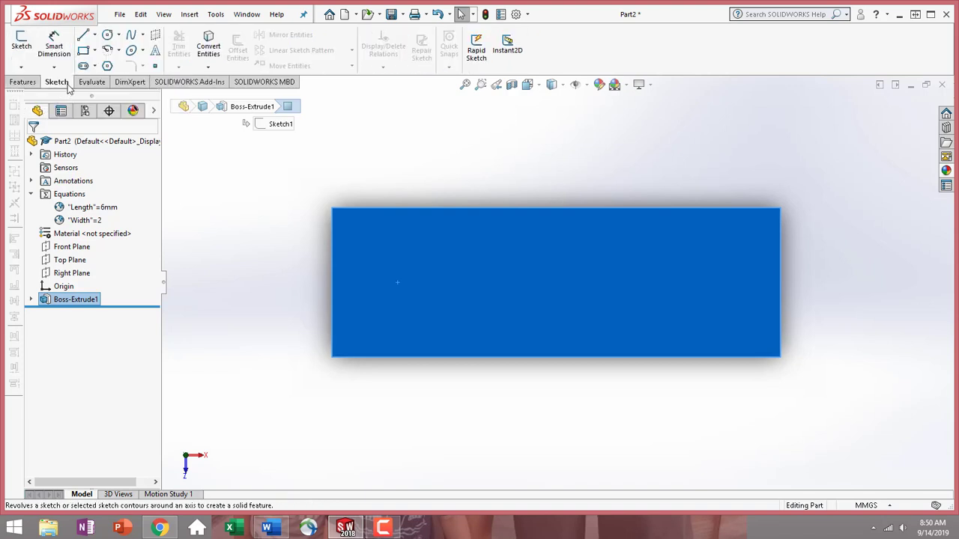
left_click(22, 44)
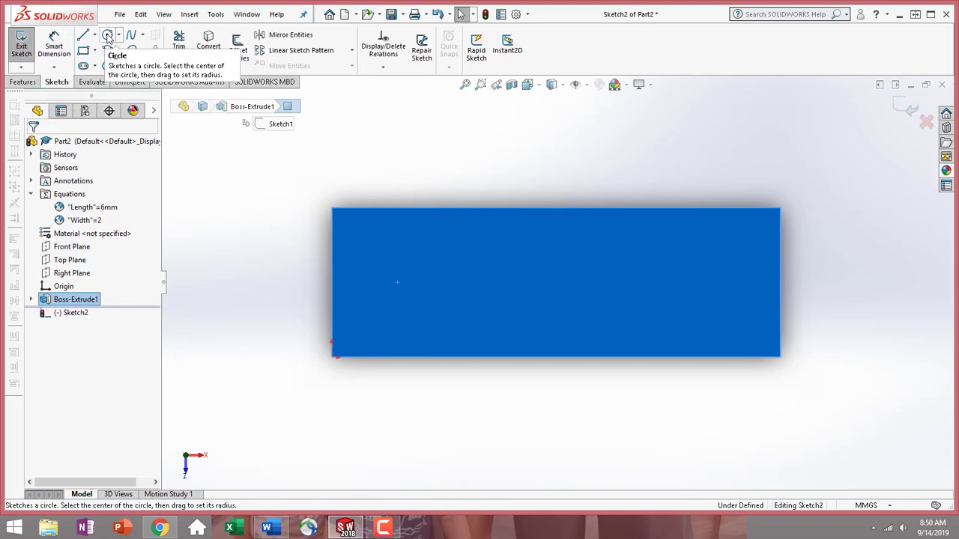
Step: Sketch a centre-point circle with a radius of about 2.2 mm near the upper-left corner of the plate face
left_click(107, 37)
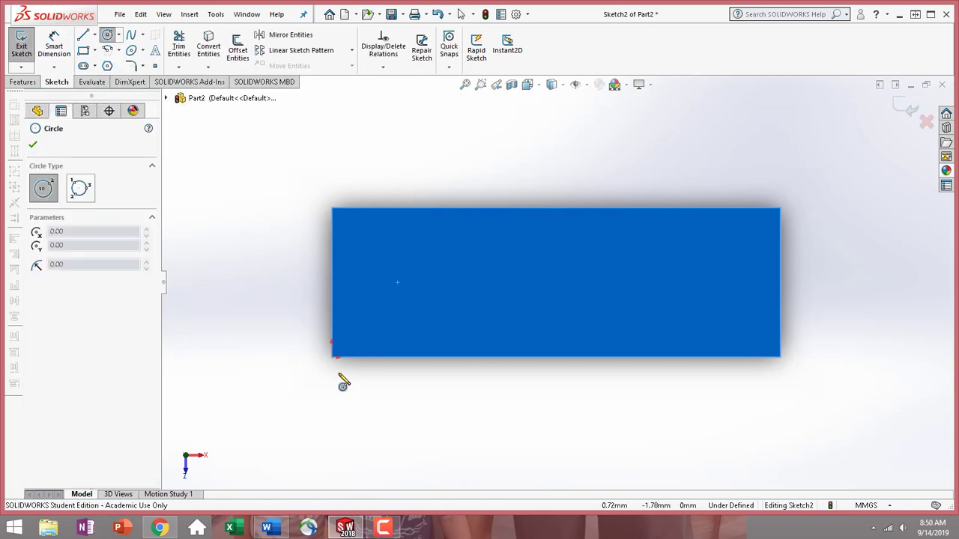
left_click(45, 189)
left_click(379, 255)
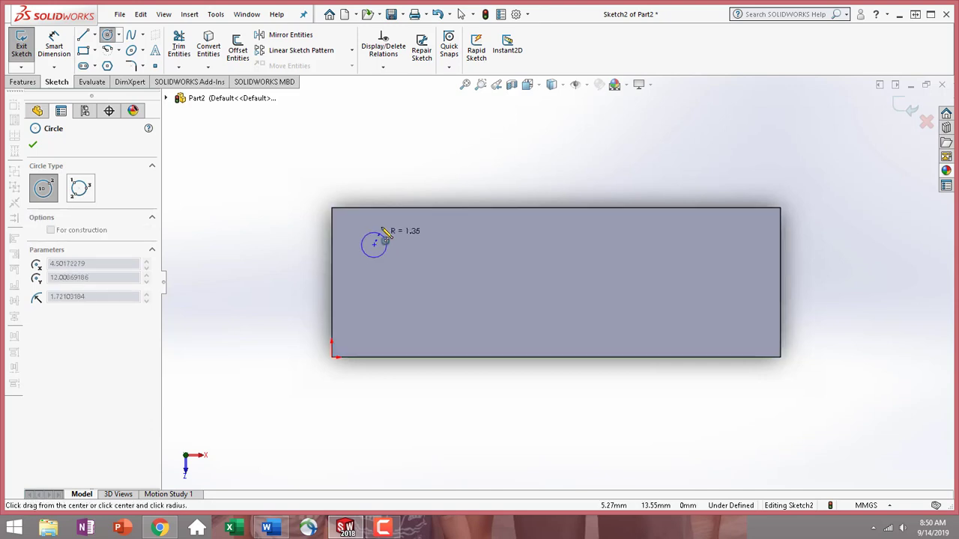
left_click(395, 239)
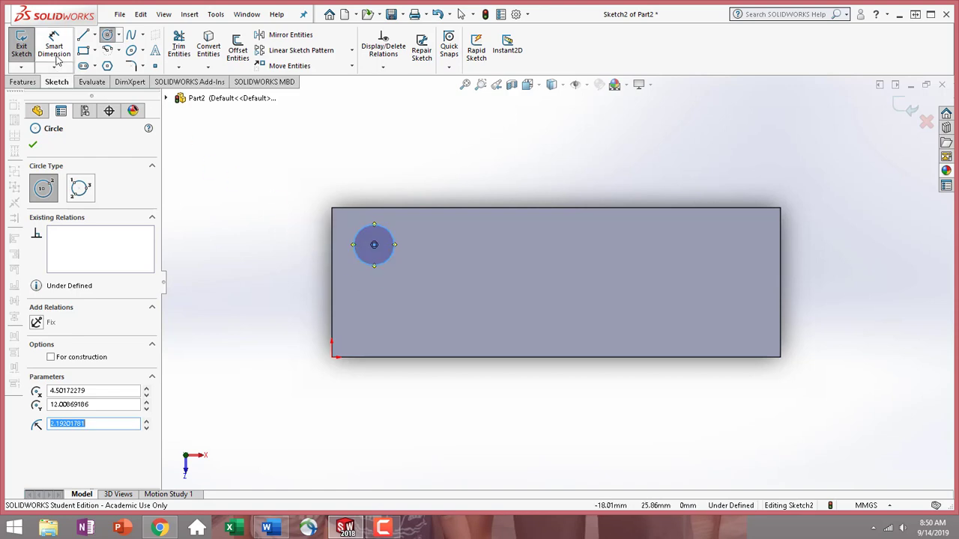
Step: Dimension the circle's diameter and set it to 5 mm
left_click(54, 49)
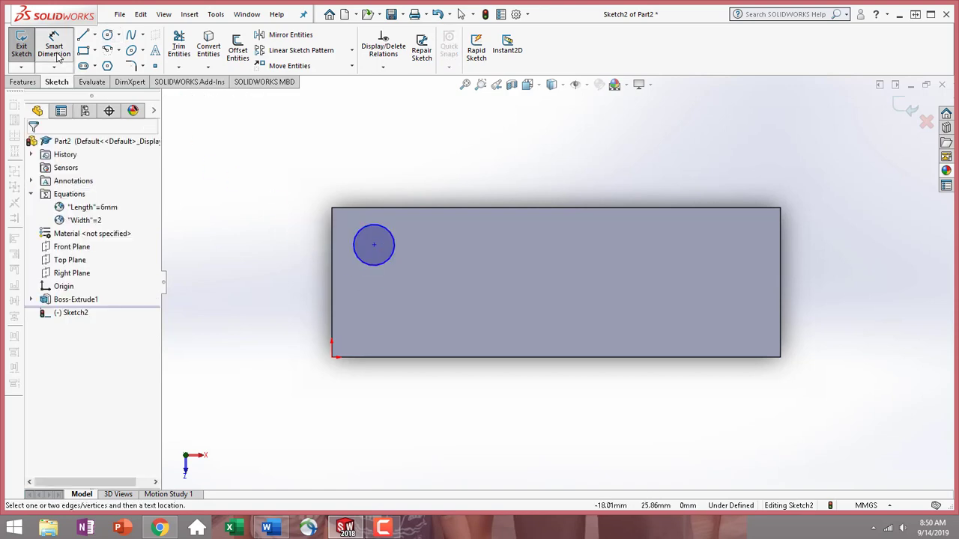
left_click(394, 238)
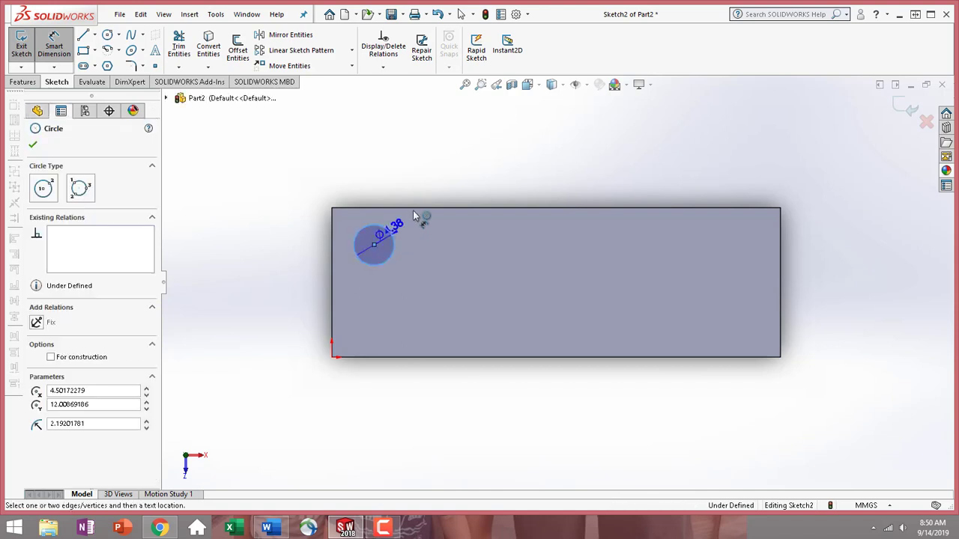
left_click(468, 170)
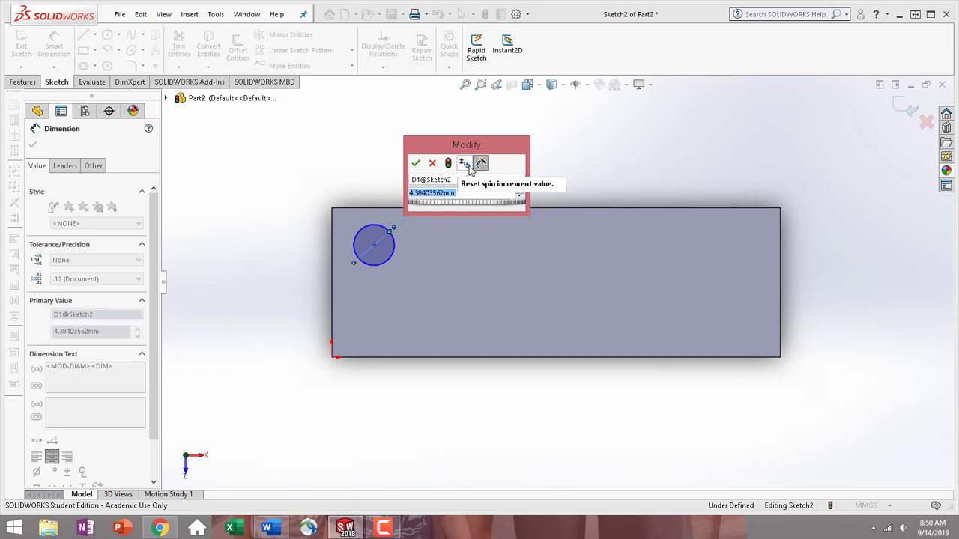
type("5")
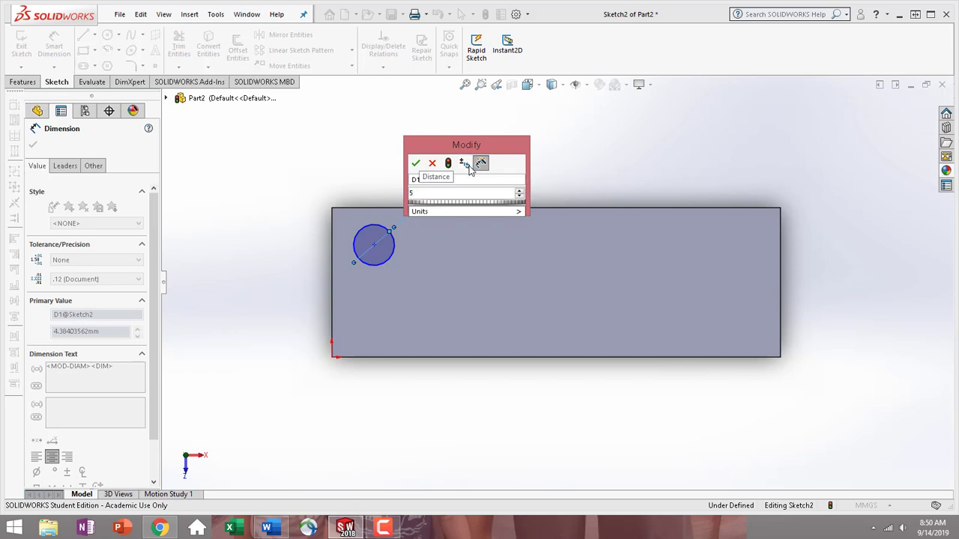
left_click(417, 164)
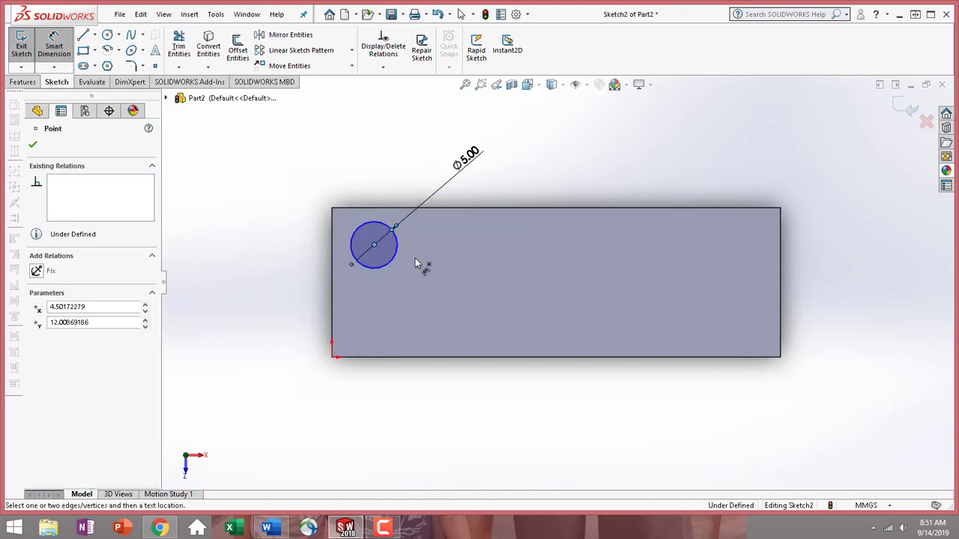
left_click(375, 245)
left_click(33, 145)
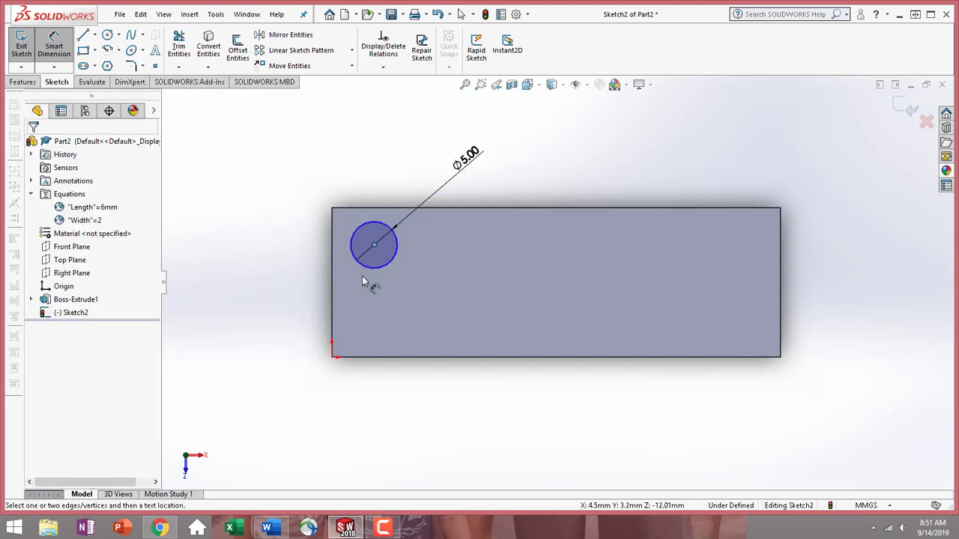
left_click(374, 245)
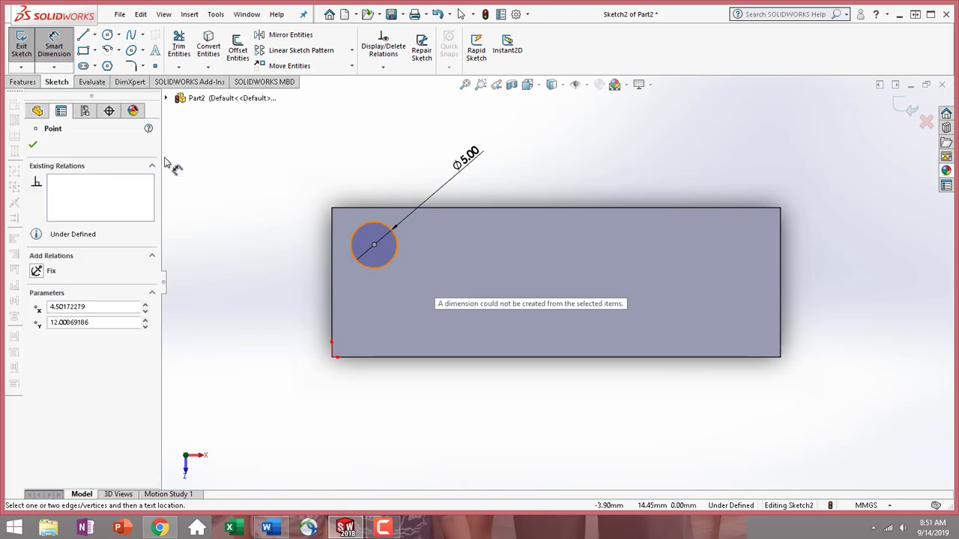
left_click(33, 146)
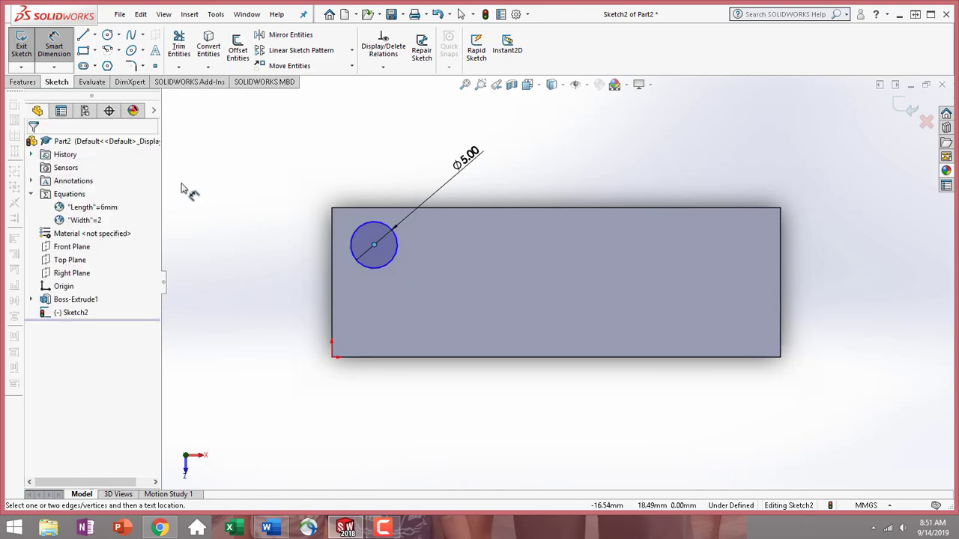
left_click(378, 253)
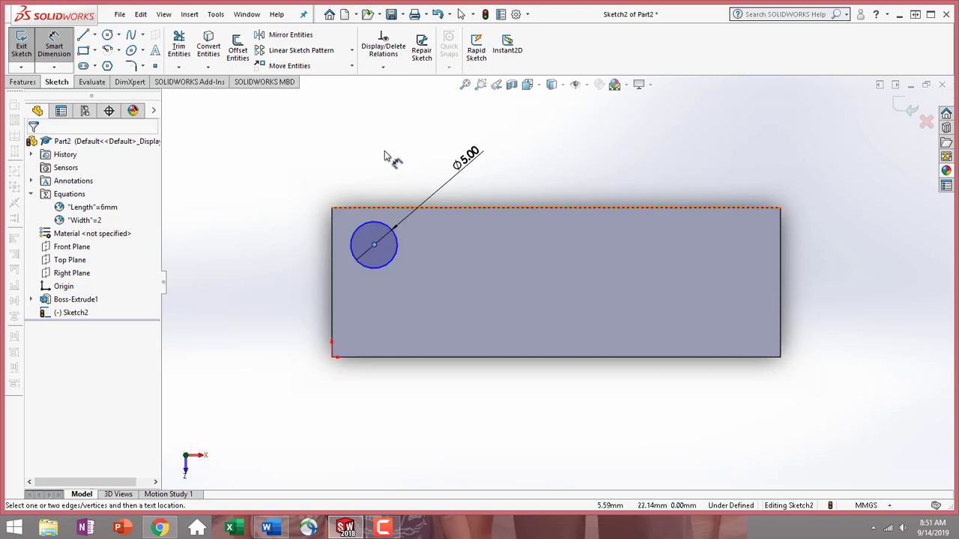
Step: Dimension the circle's centre 4 mm from the upper long edge of the plate
left_click(374, 246)
left_click(373, 209)
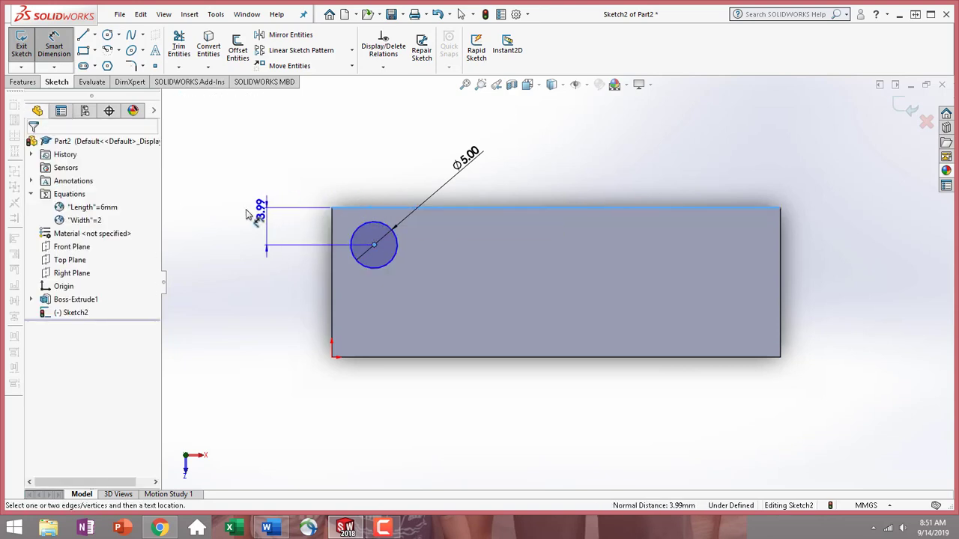
left_click(246, 214)
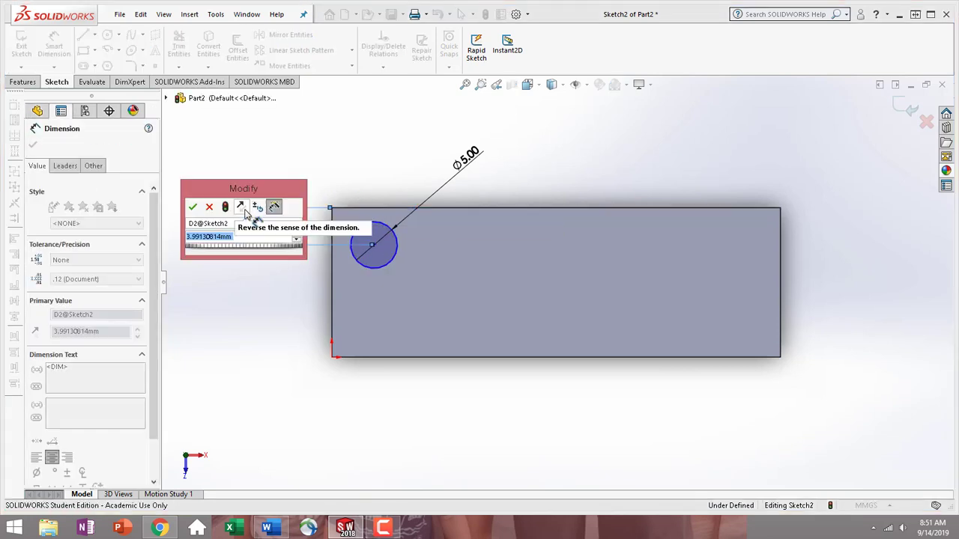
type("4")
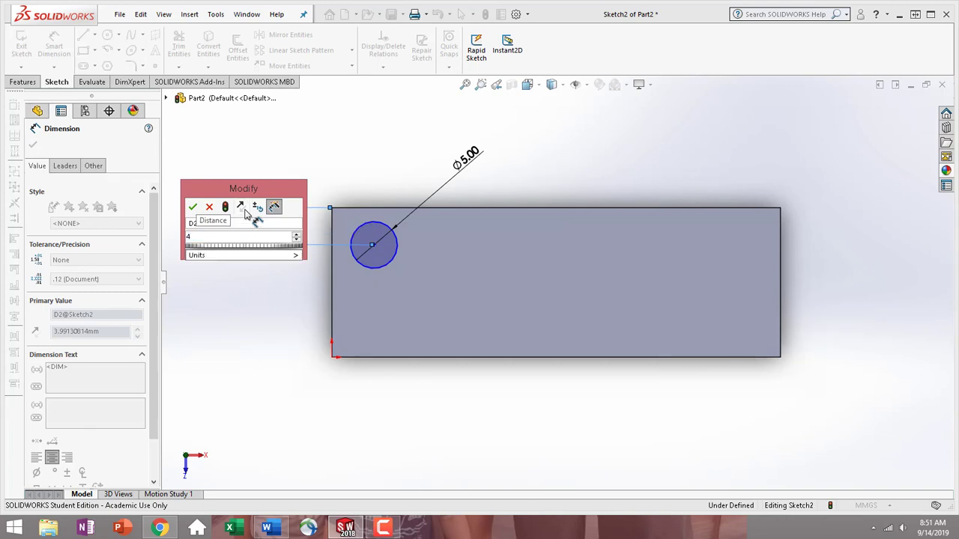
key("Return")
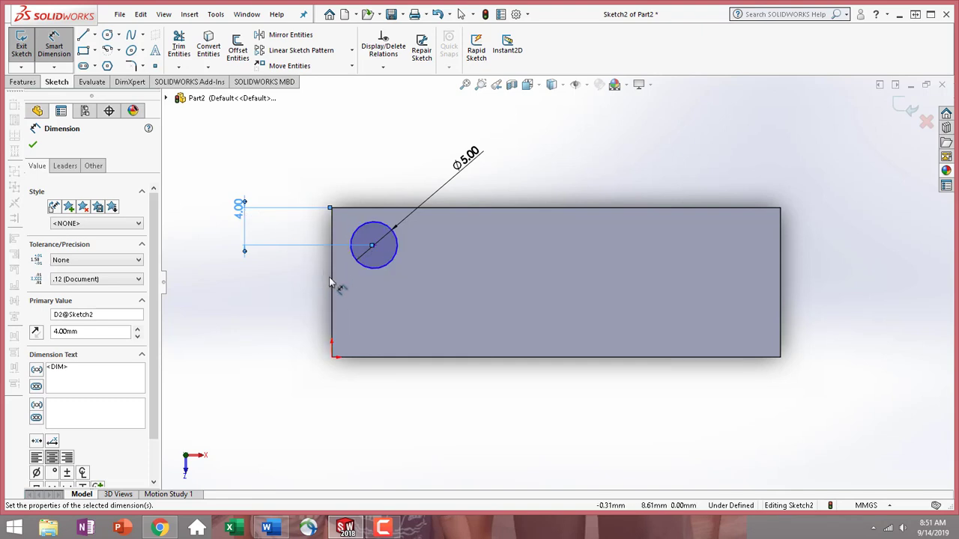
Step: Dimension the circle's centre 4 mm from the left short edge of the plate
left_click(374, 247)
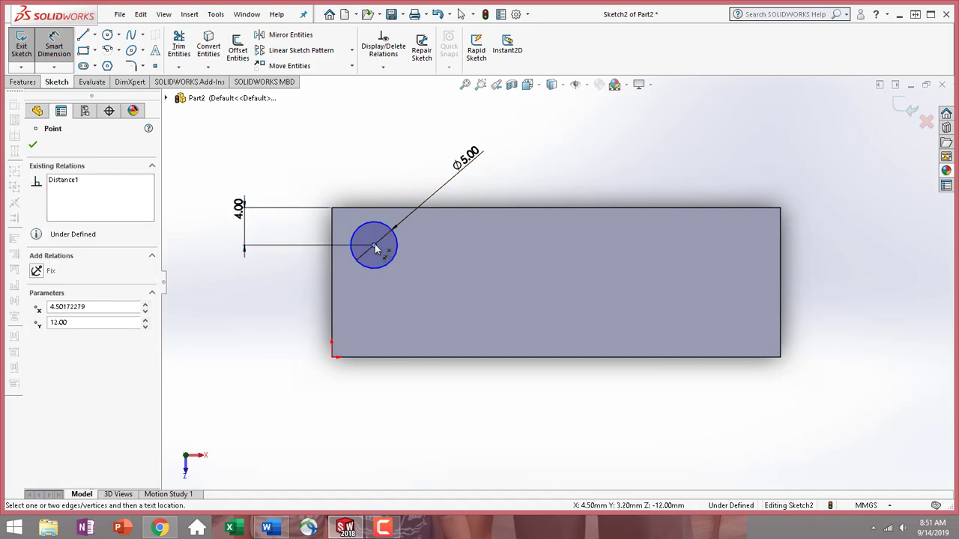
left_click(333, 280)
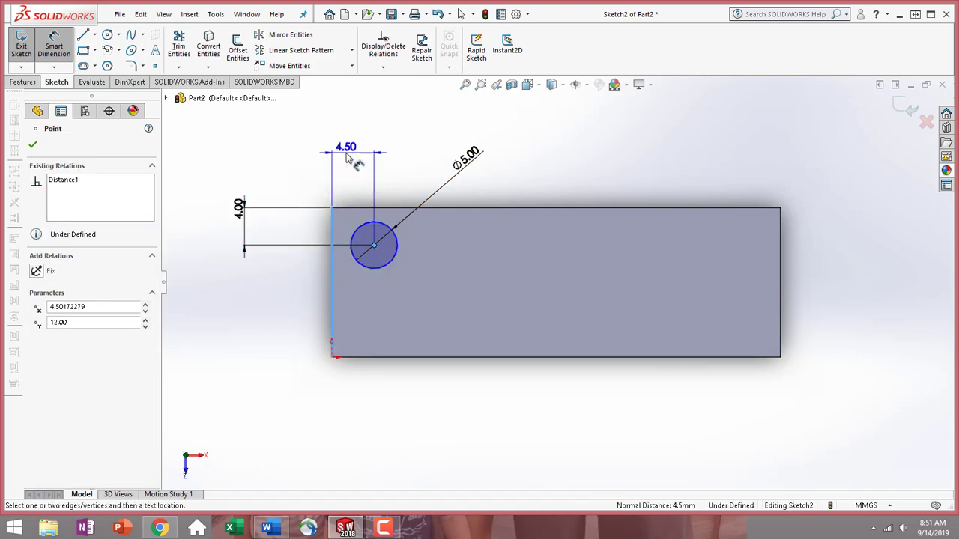
left_click(346, 155)
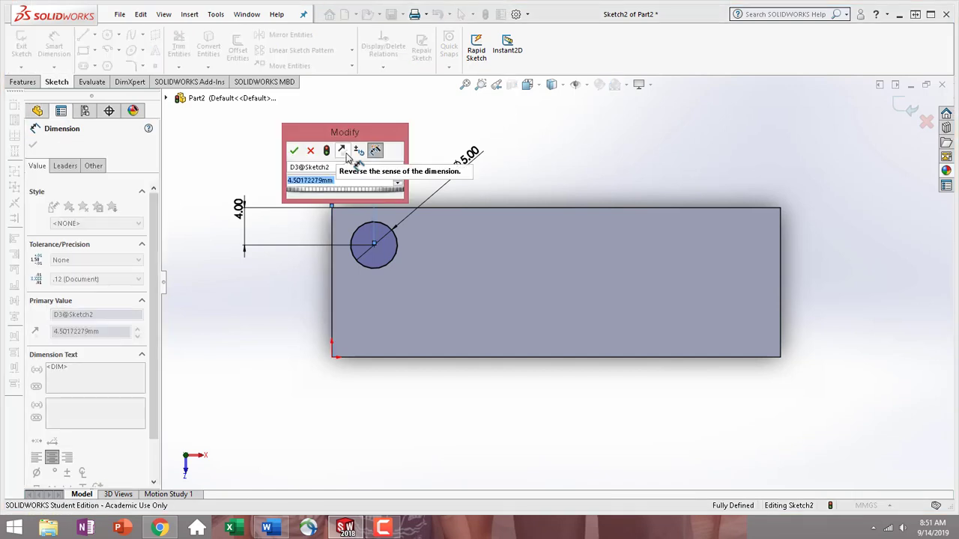
type("4")
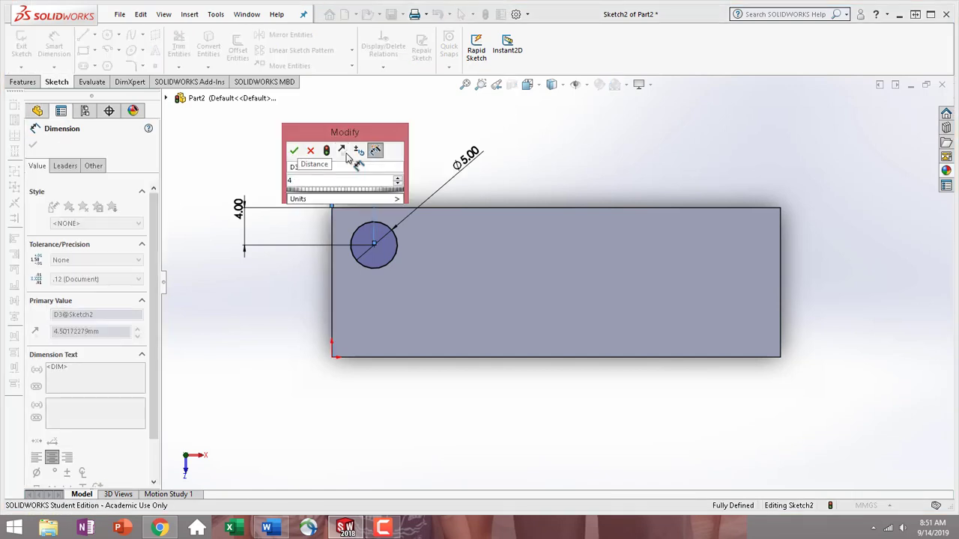
key("Return")
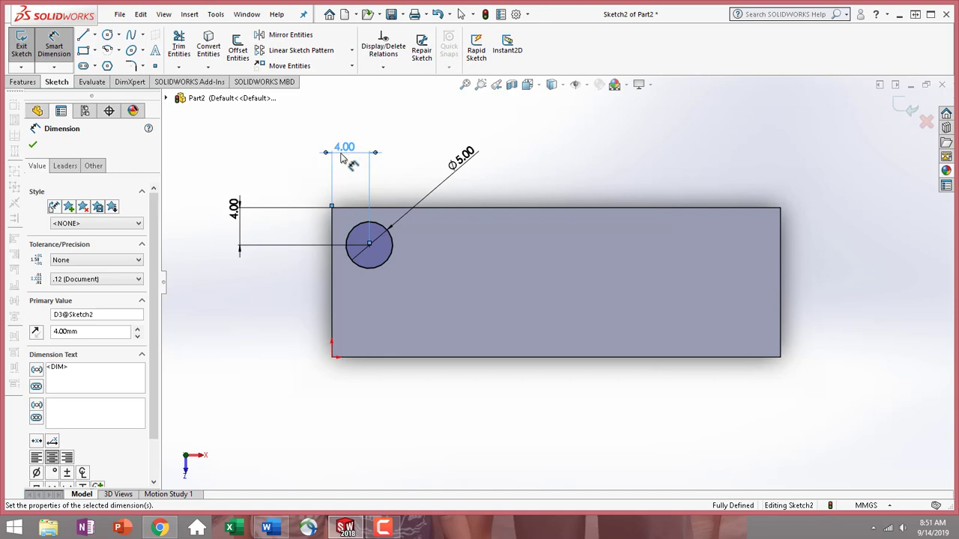
left_click(33, 145)
Step: Move the two 4 mm position dimensions closer to the plate's edges and leave the dimension tool
left_click(54, 46)
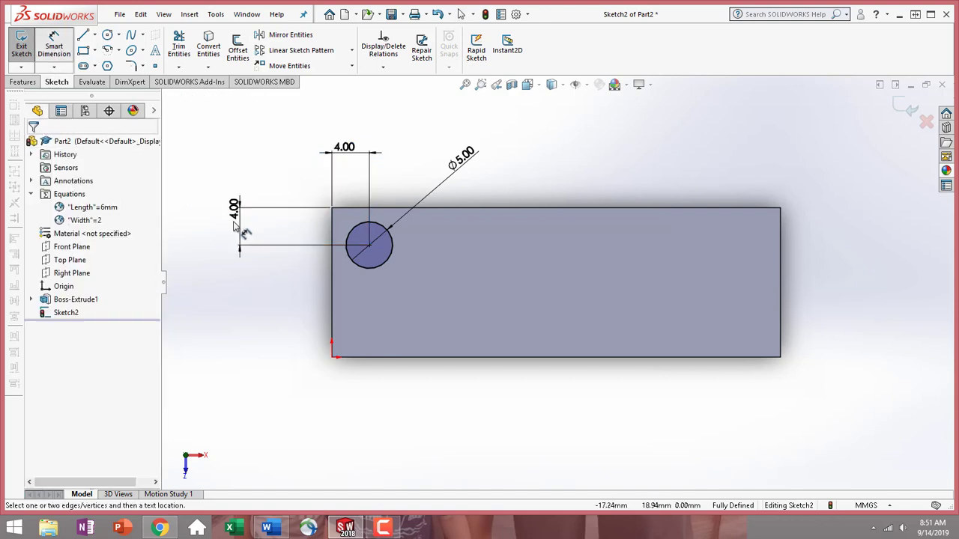
left_click_drag(236, 234, 287, 237)
left_click_drag(346, 148, 359, 182)
left_click(33, 145)
left_click(68, 63)
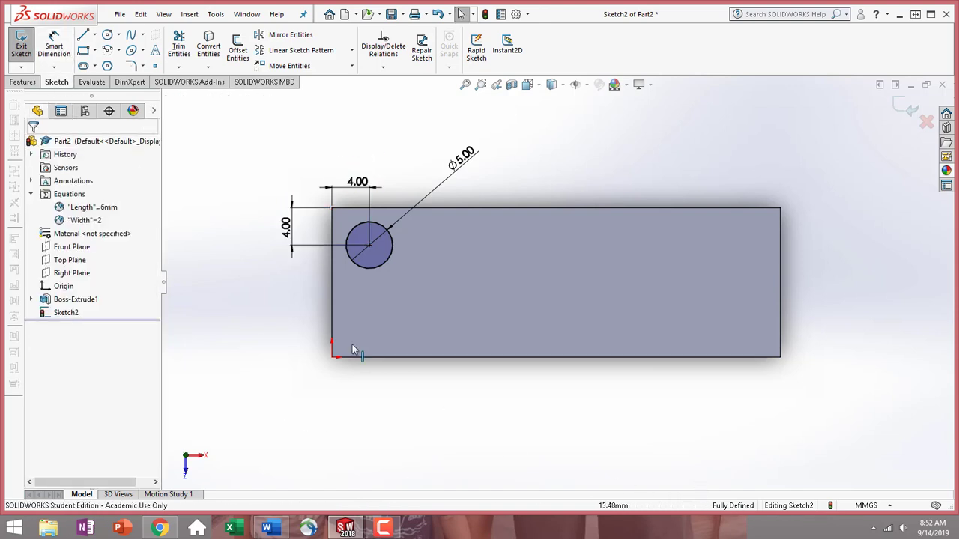
left_click(370, 248)
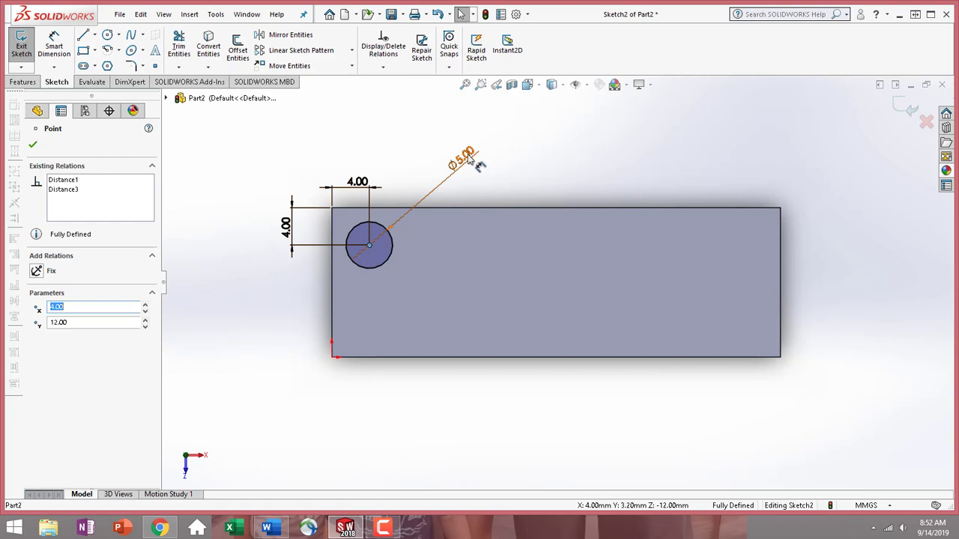
left_click(33, 144)
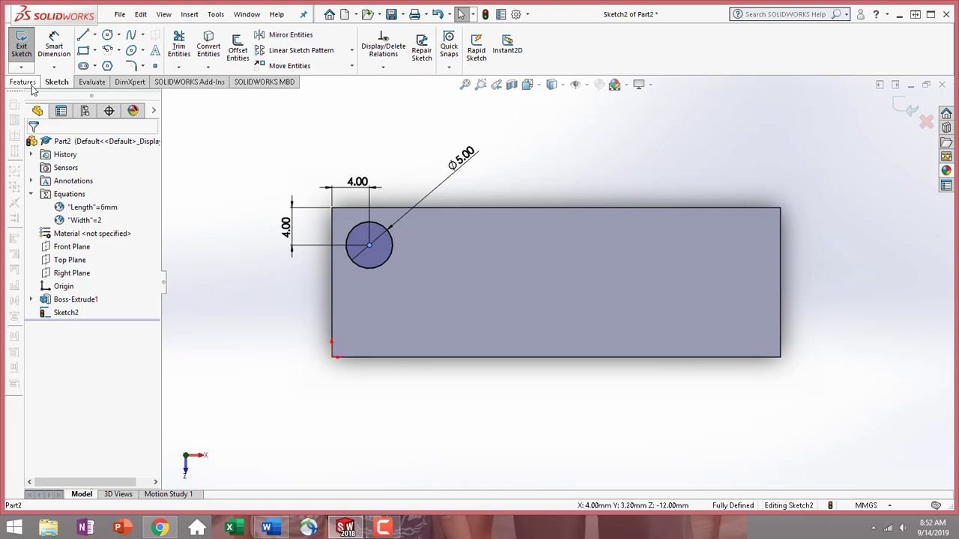
left_click(23, 81)
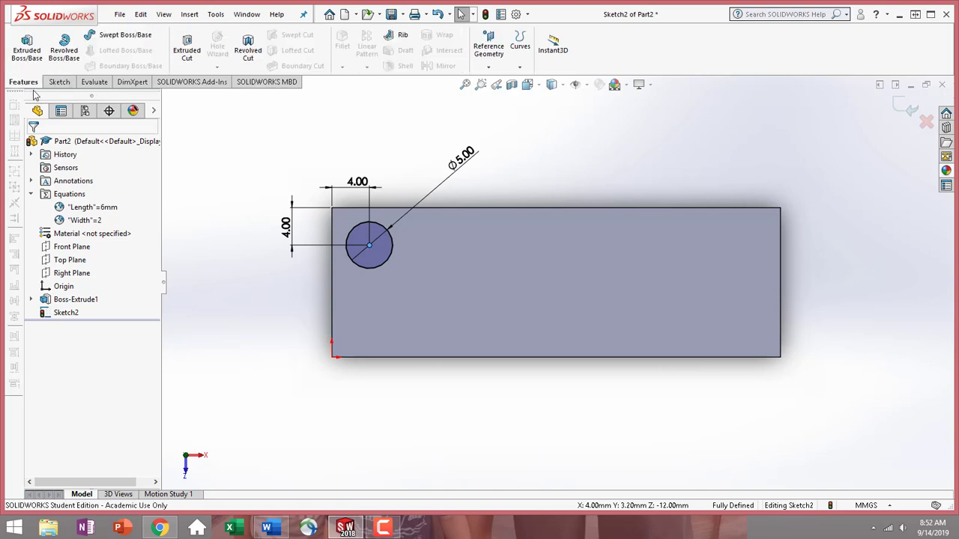
left_click(59, 82)
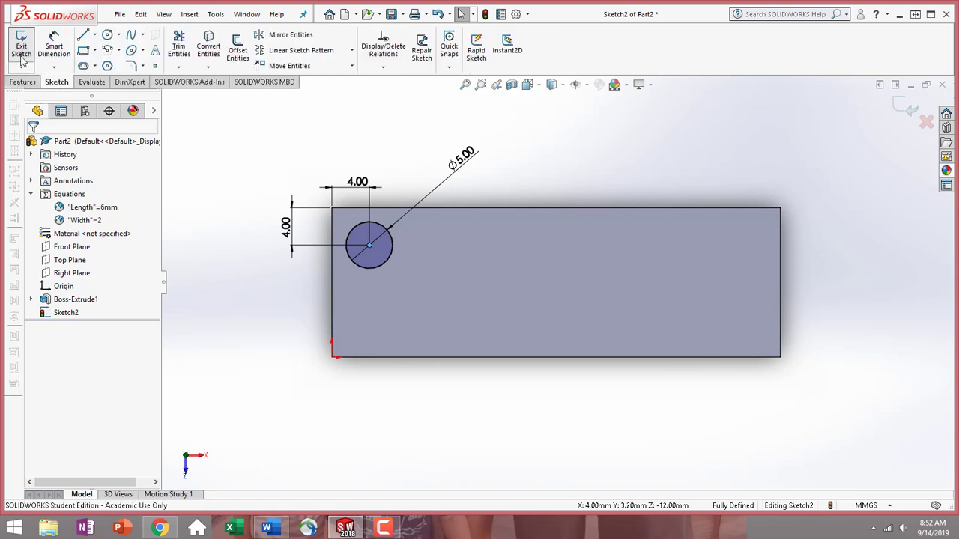
Step: Start a boss extrusion of the 5 mm circle, directed outward from the plate's face
left_click(28, 82)
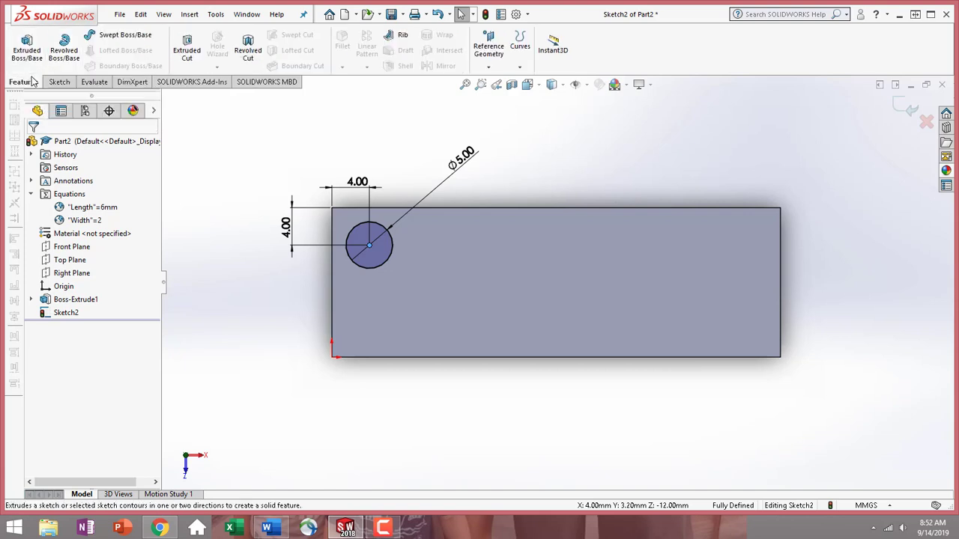
left_click(26, 49)
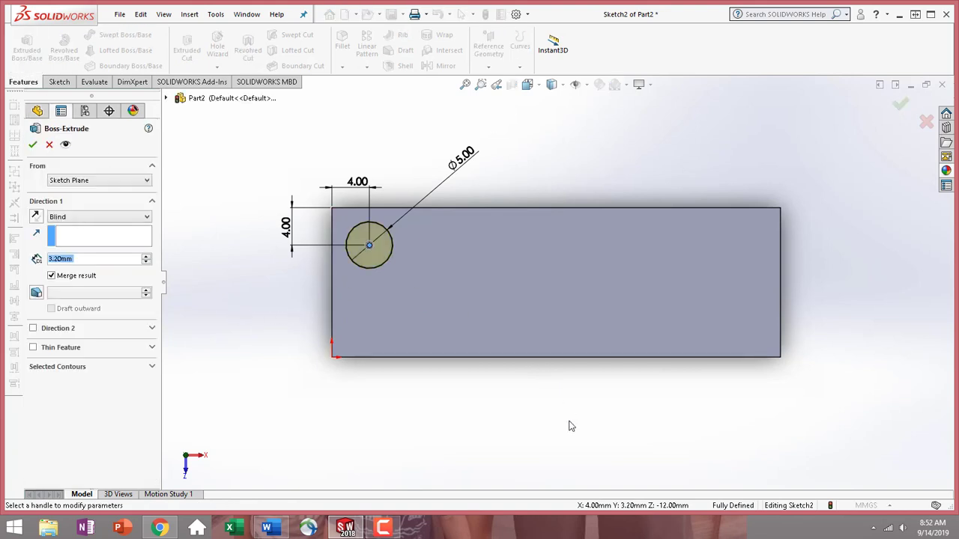
middle_click_drag(627, 398, 546, 445)
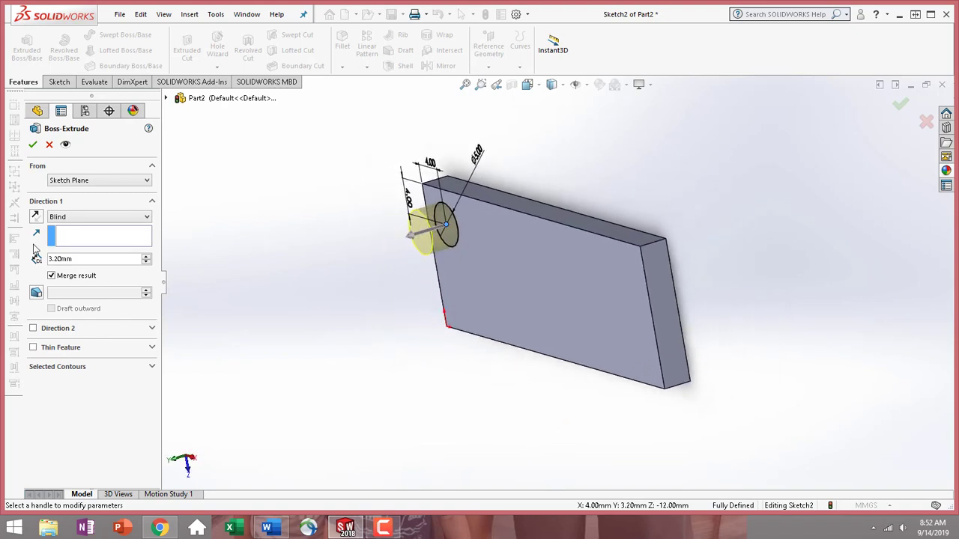
left_click(34, 218)
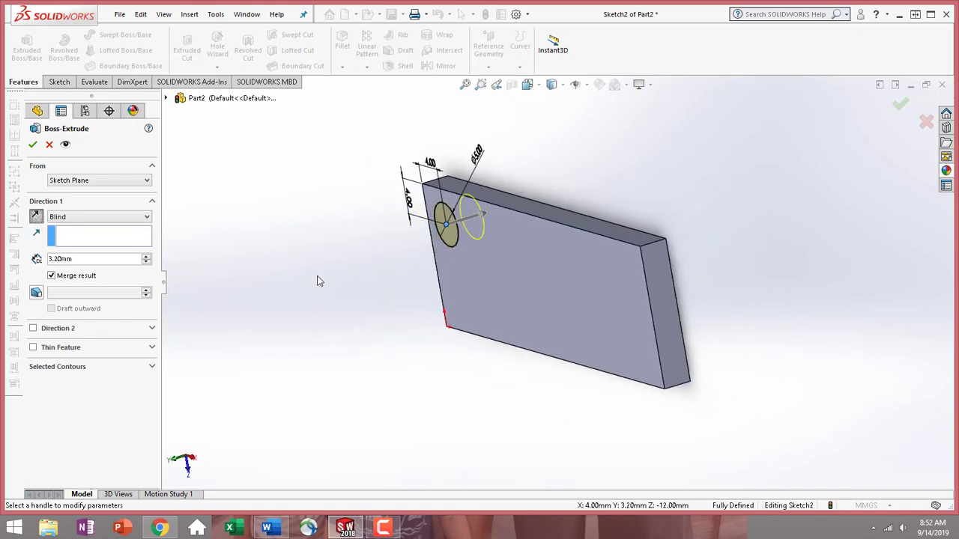
mouse_move(488, 379)
middle_mouse_down()
mouse_move(460, 413)
mouse_move(503, 375)
middle_mouse_up()
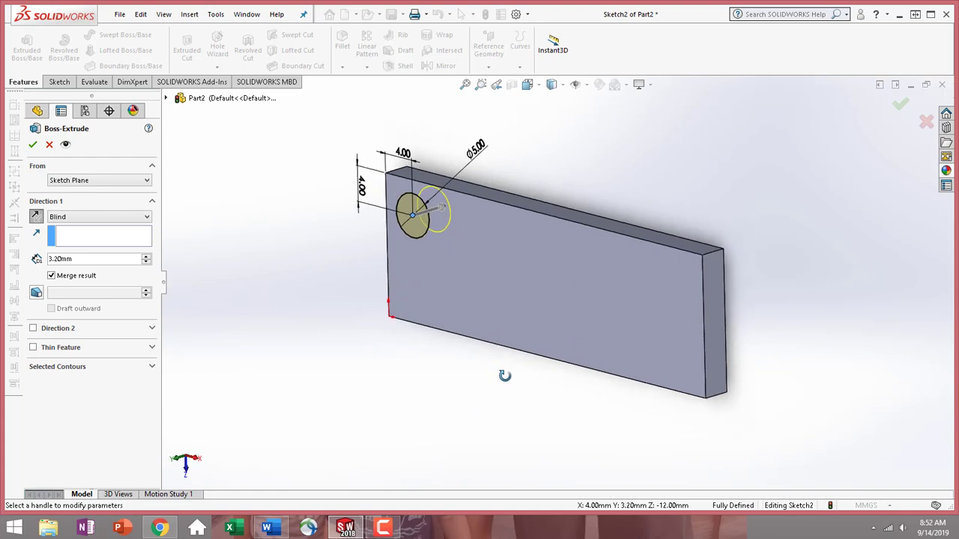
left_click(34, 219)
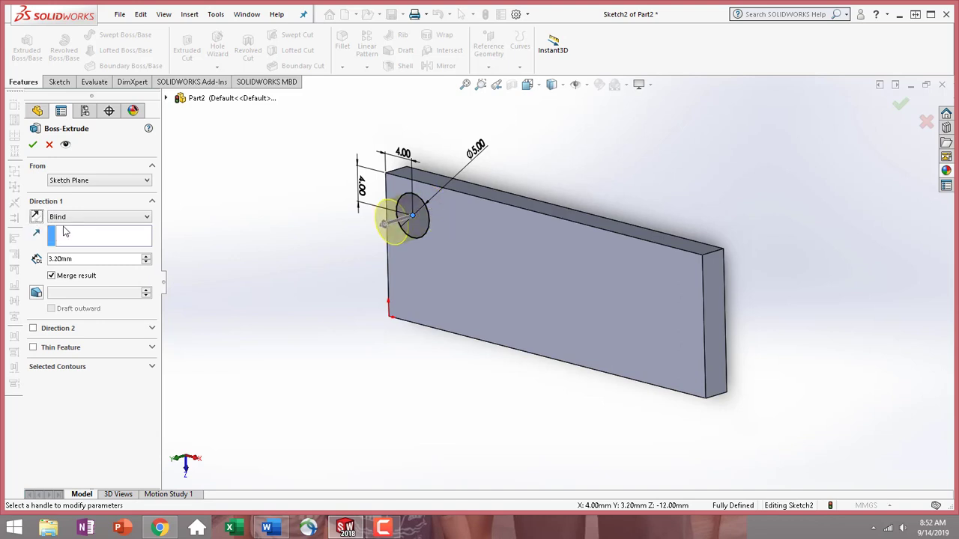
middle_click_drag(345, 333, 326, 332)
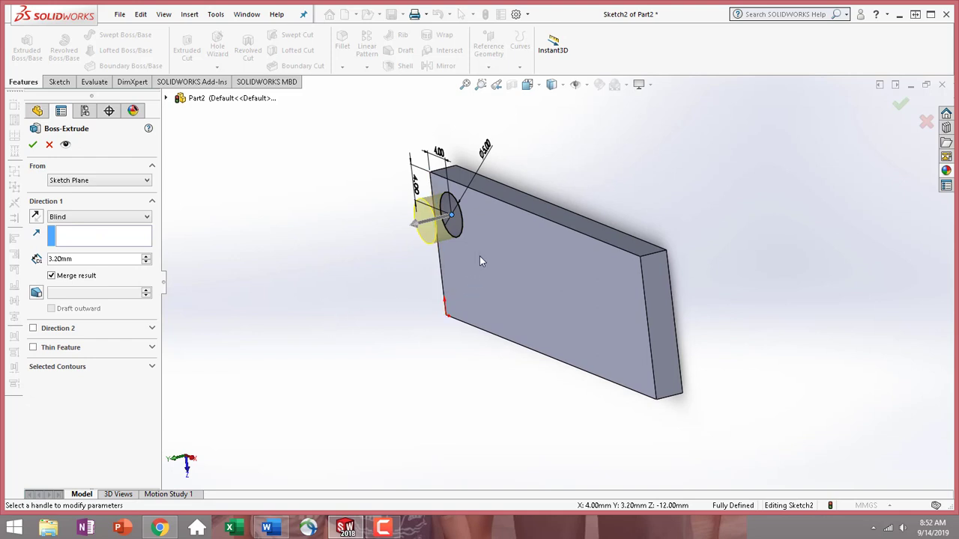
Step: Set the circle's extrusion depth to 1.8 mm and complete the boss
left_click(150, 367)
left_click_drag(79, 258, 45, 260)
type("1.8")
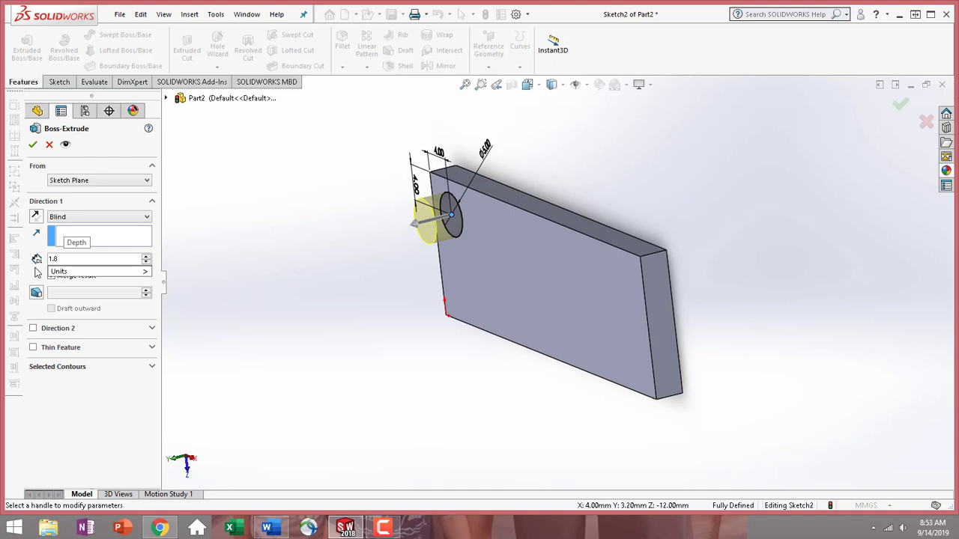
key("Return")
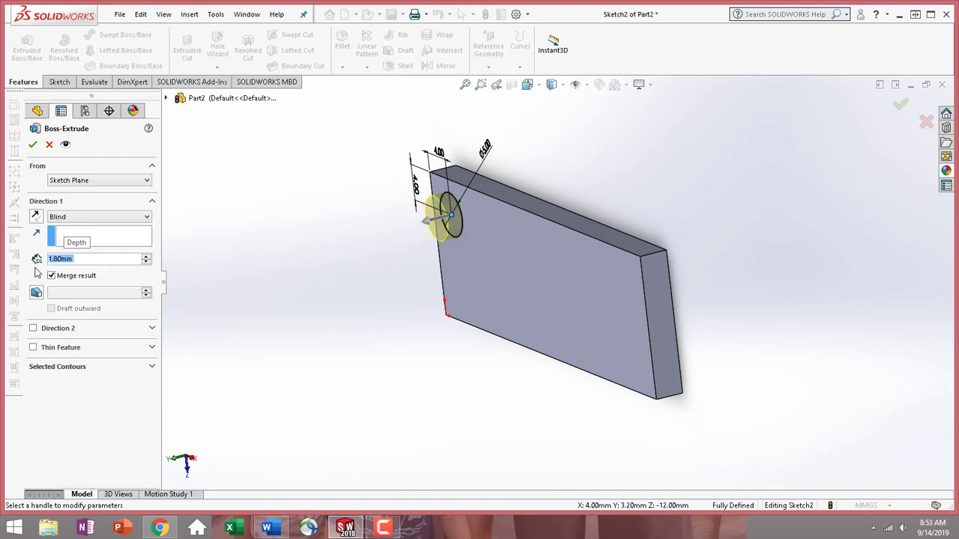
left_click(32, 146)
left_click(422, 409)
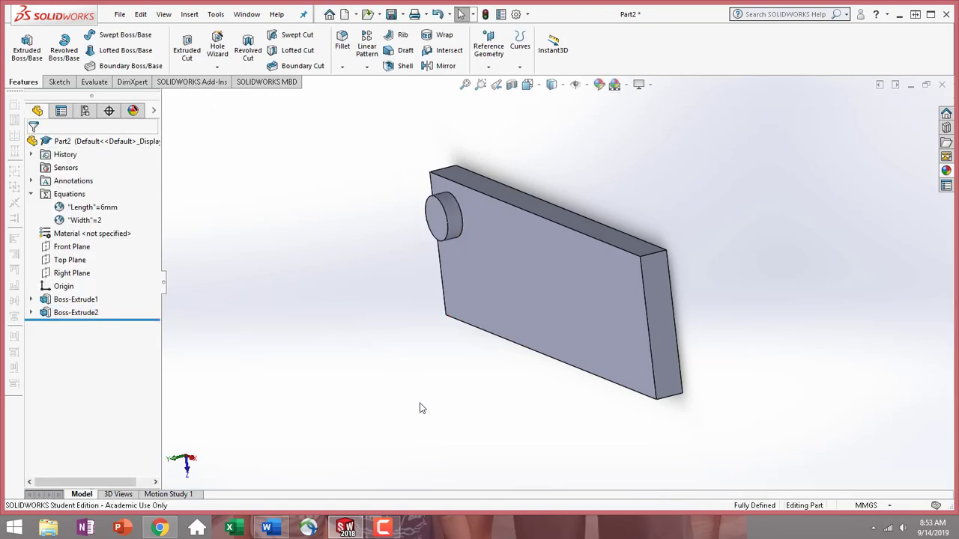
Step: Start a linear pattern with the plate's upper long edge as its first direction
middle_click_drag(362, 336, 389, 294)
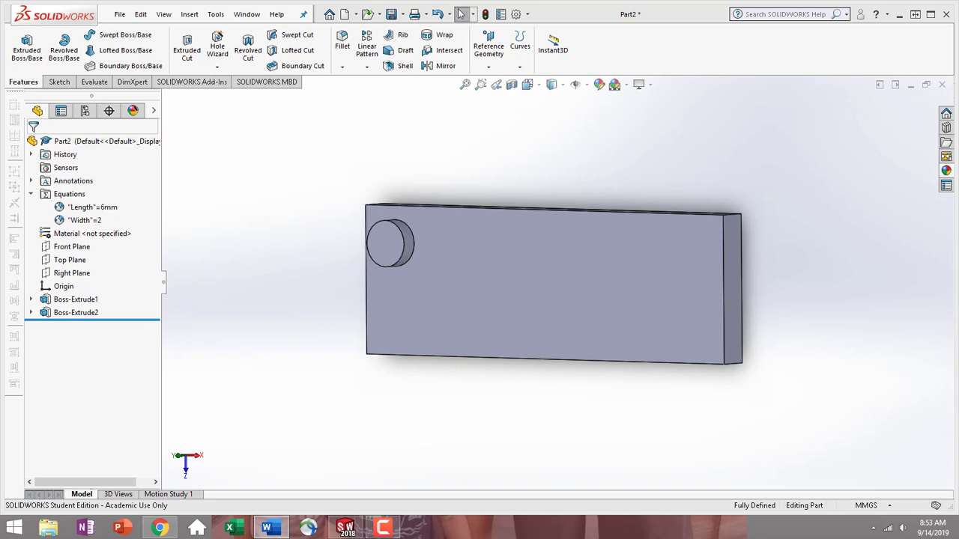
left_click(546, 290)
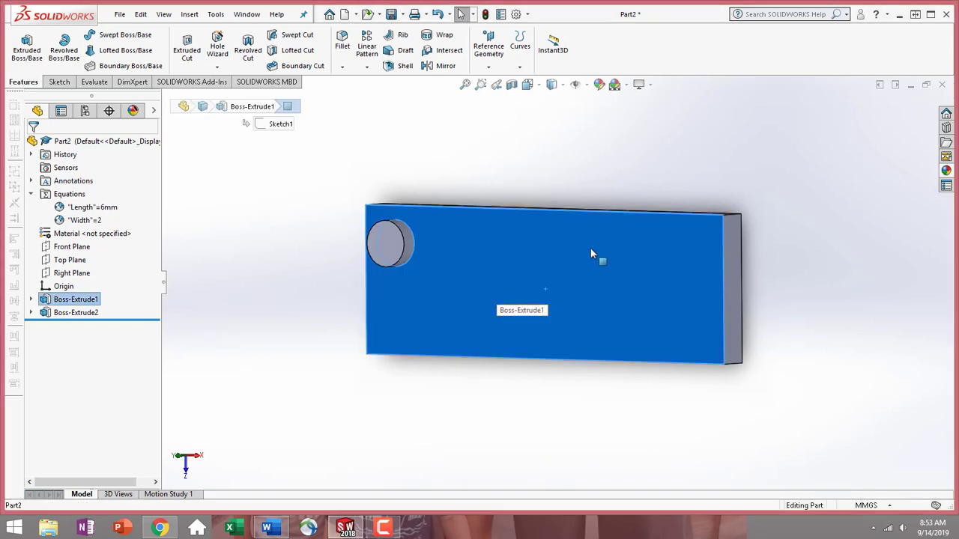
left_click(576, 288)
left_click(682, 254)
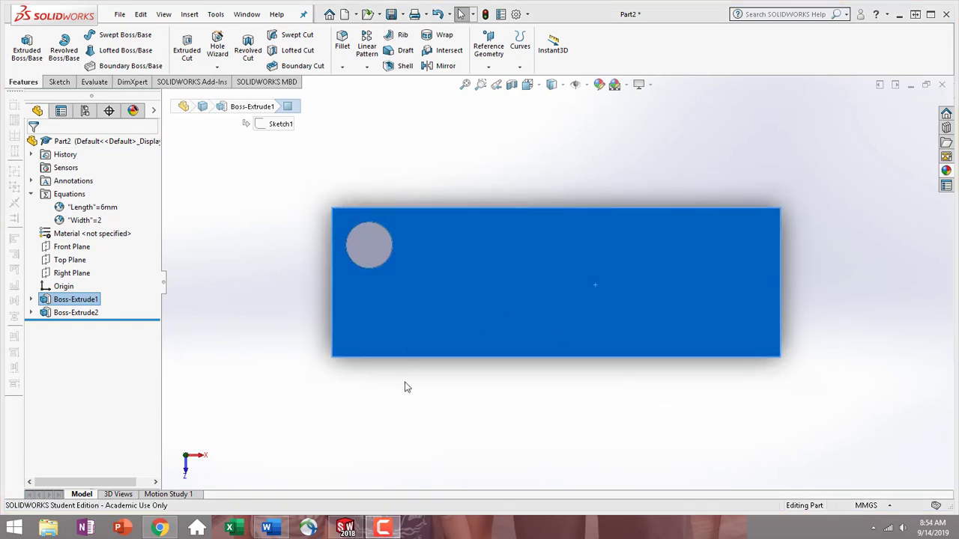
left_click(296, 354)
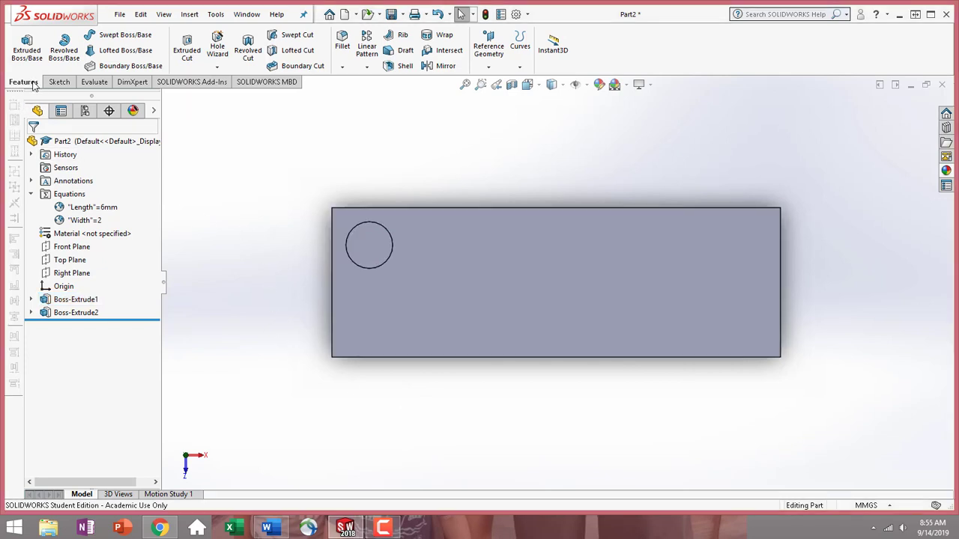
left_click(368, 51)
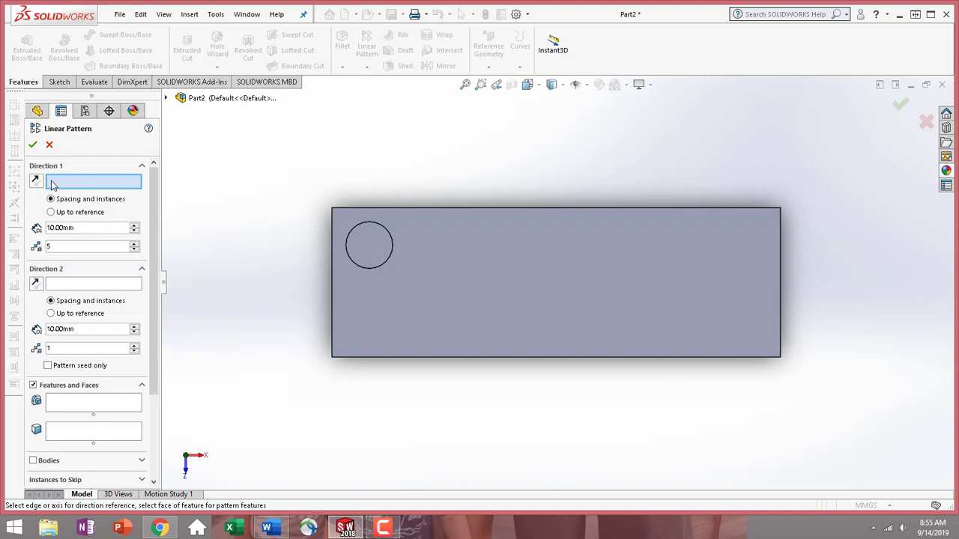
left_click(404, 212)
mouse_move(298, 167)
middle_mouse_down()
mouse_move(364, 207)
mouse_move(321, 199)
mouse_move(287, 161)
mouse_move(280, 164)
mouse_move(301, 169)
middle_mouse_up()
left_click_drag(301, 169, 297, 171)
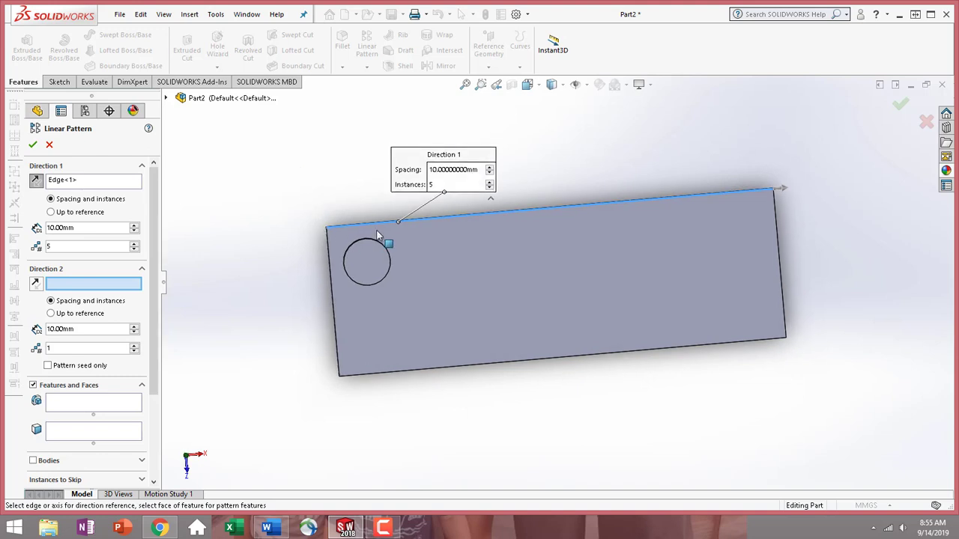
Step: Set the first direction's spacing to 8 mm and link its number of instances to the global variable Length
left_click(82, 229)
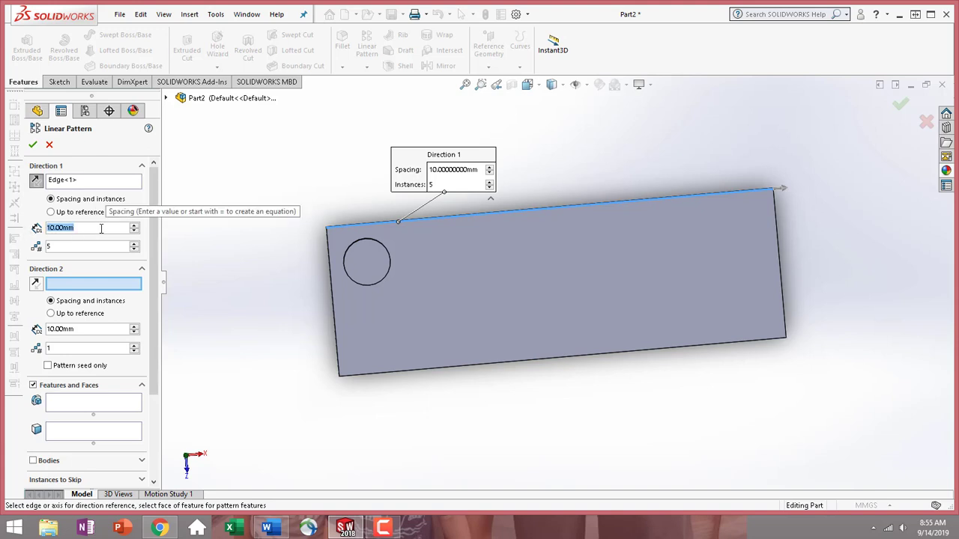
type("8")
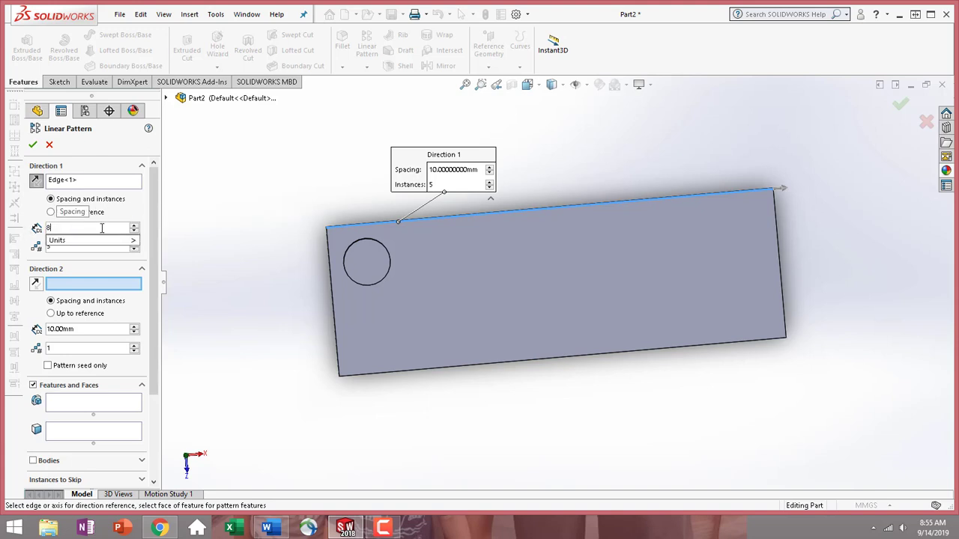
key("Return")
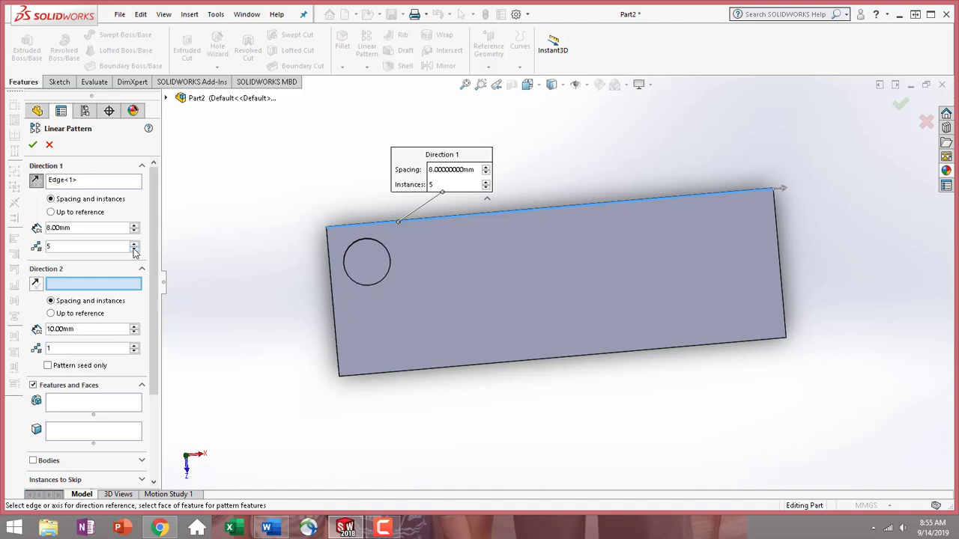
key("BackSpace")
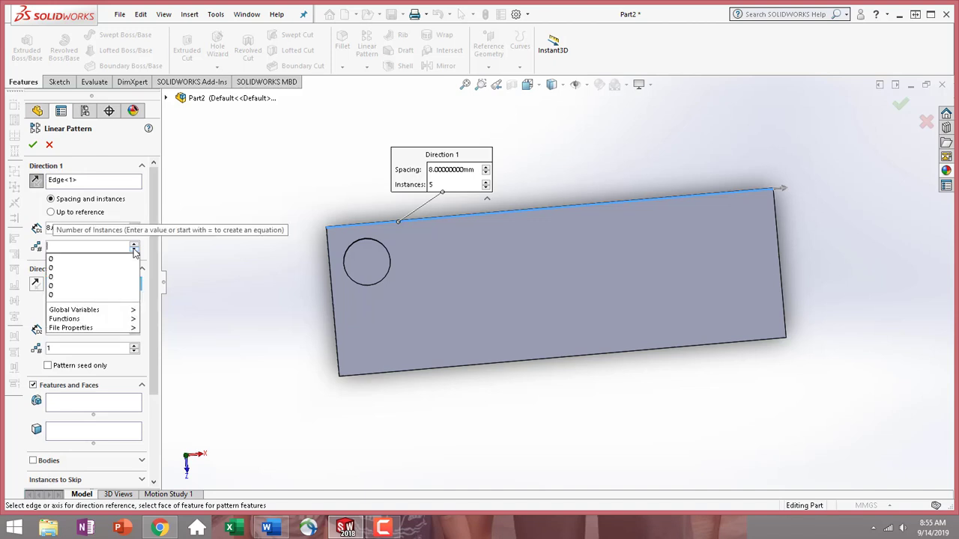
type("=")
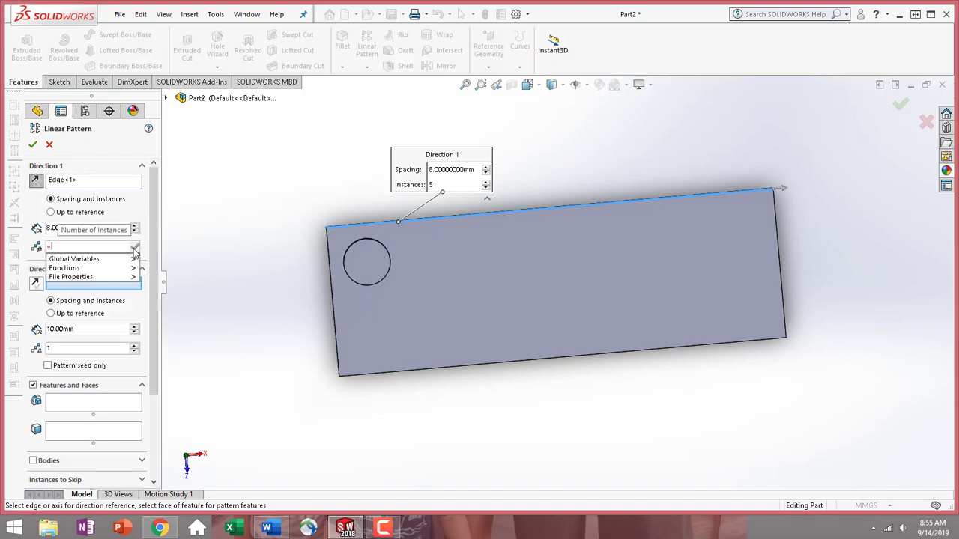
mouse_move(116, 261)
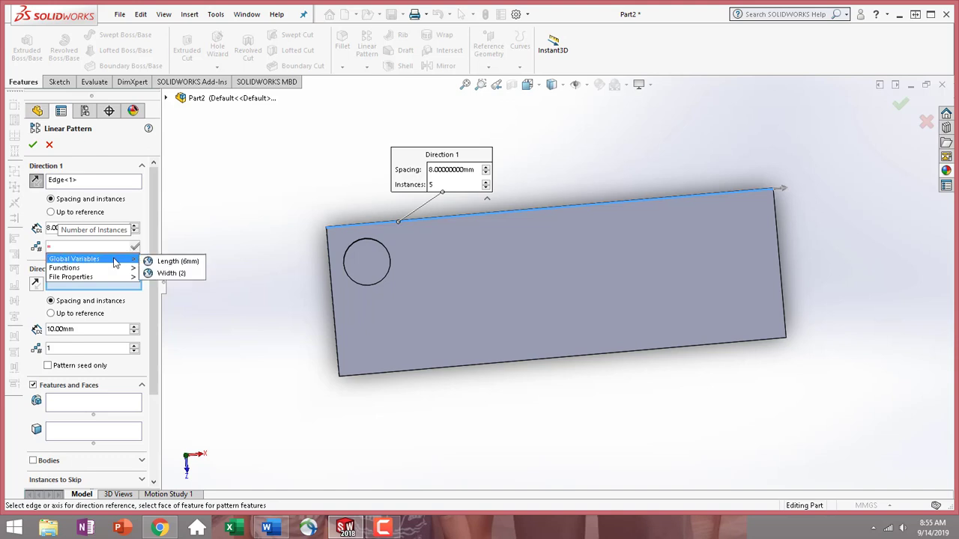
left_click(166, 261)
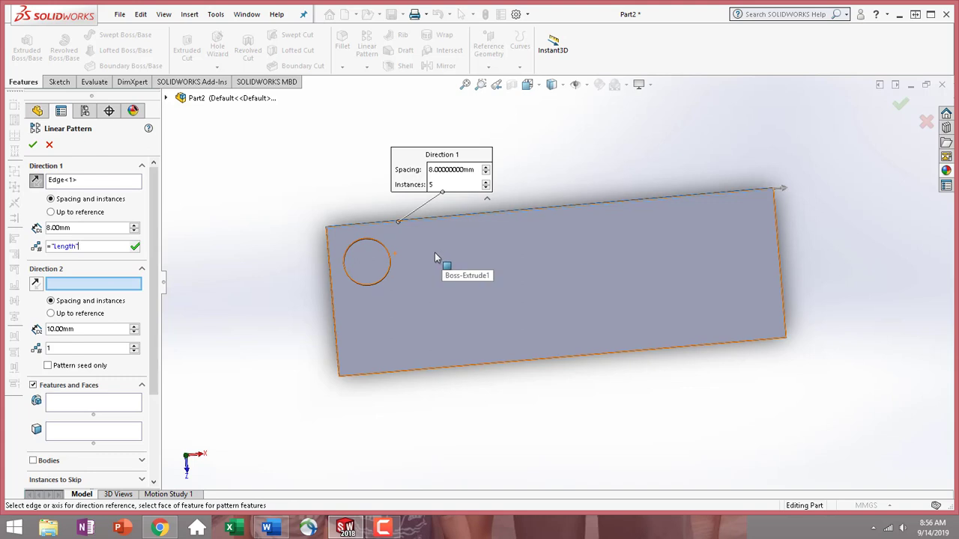
Step: Use the plate's left short edge as the pattern's second direction, reversed to run across the plate, with 8 mm spacing
left_click(336, 343)
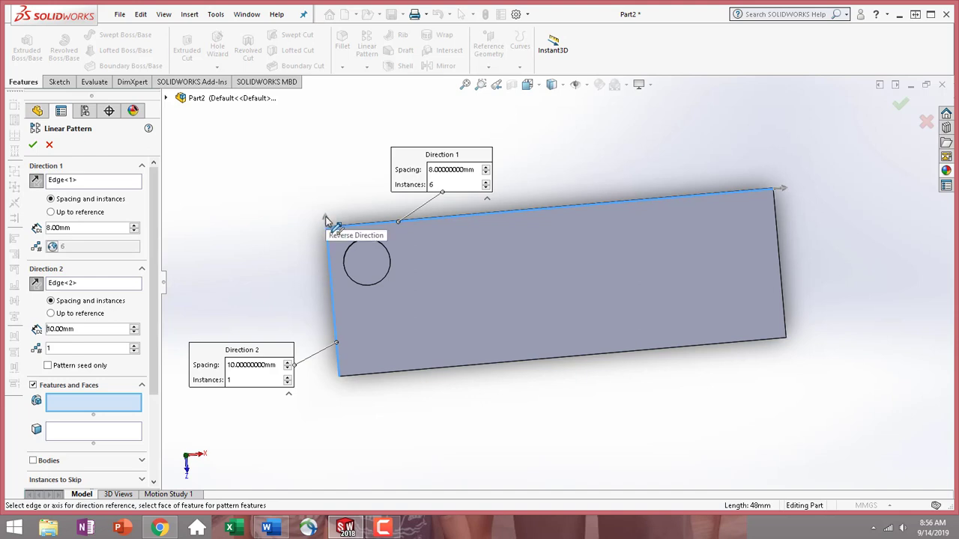
left_click(35, 286)
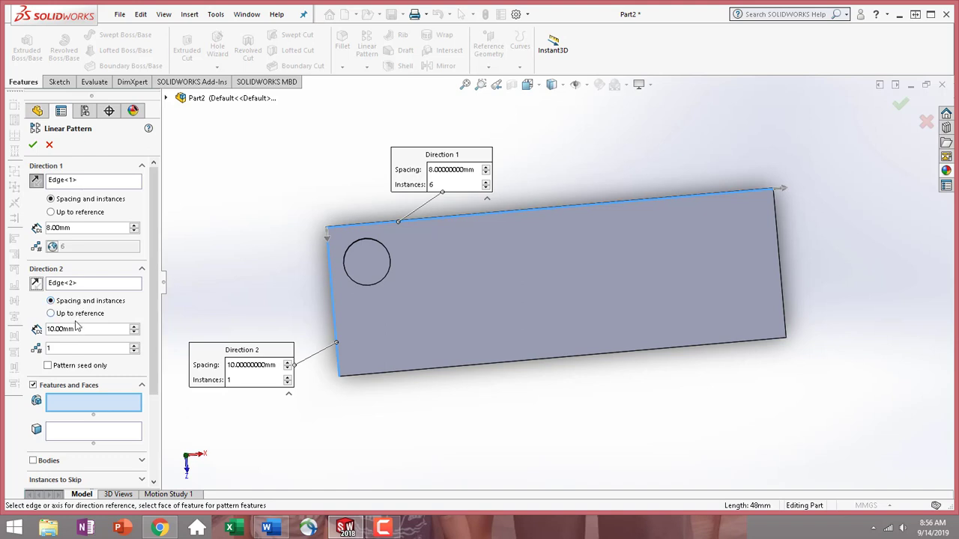
left_click_drag(88, 331, 33, 330)
type("8")
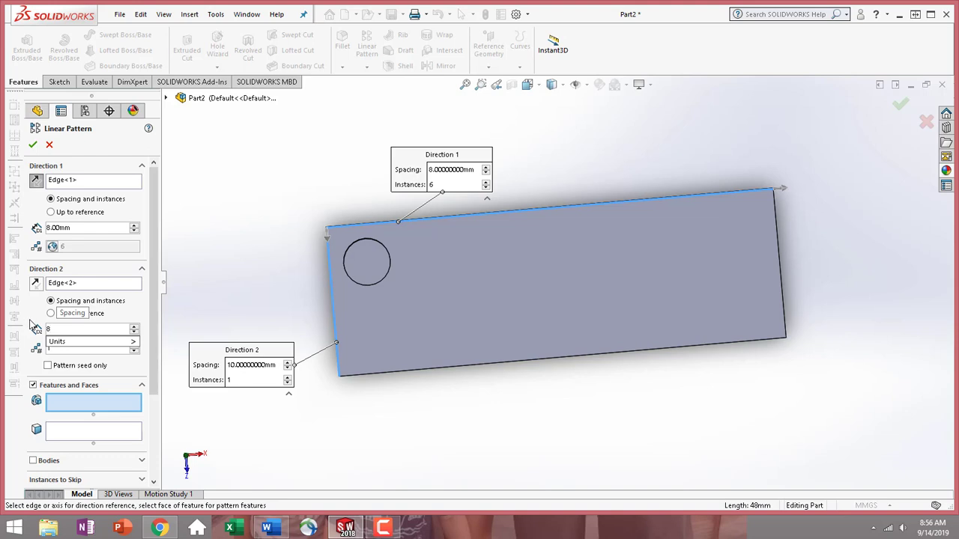
key("Return")
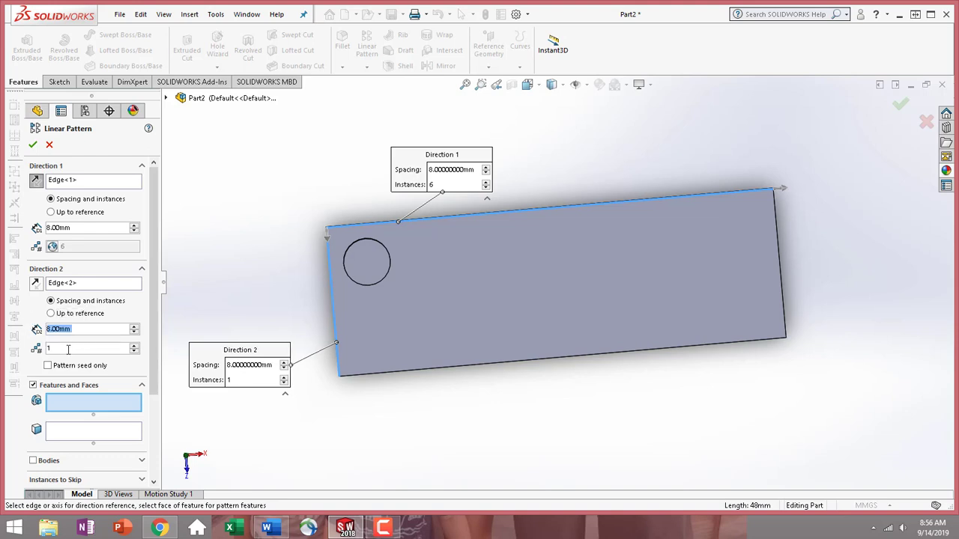
Step: Link the second direction's number of instances to the global variable Width
left_click(63, 350)
key("BackSpace")
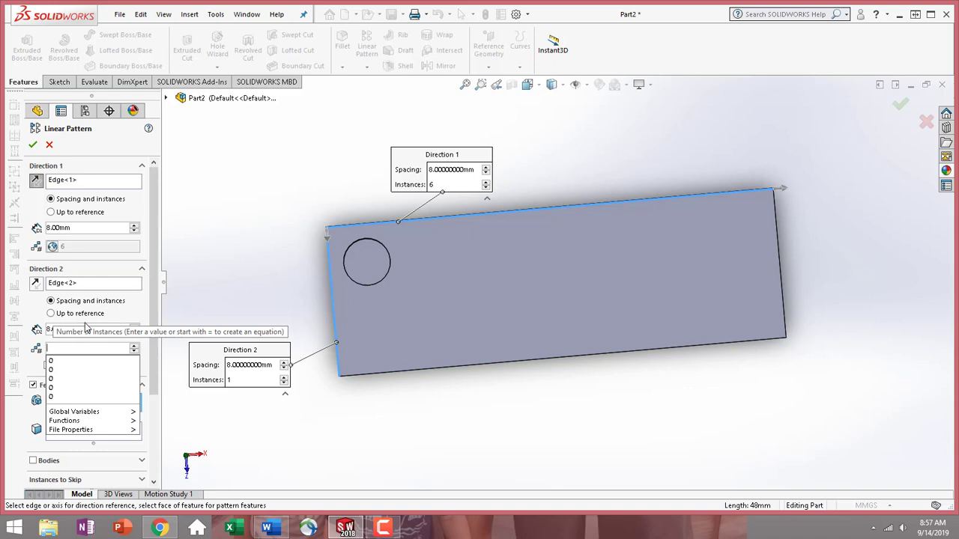
type("=")
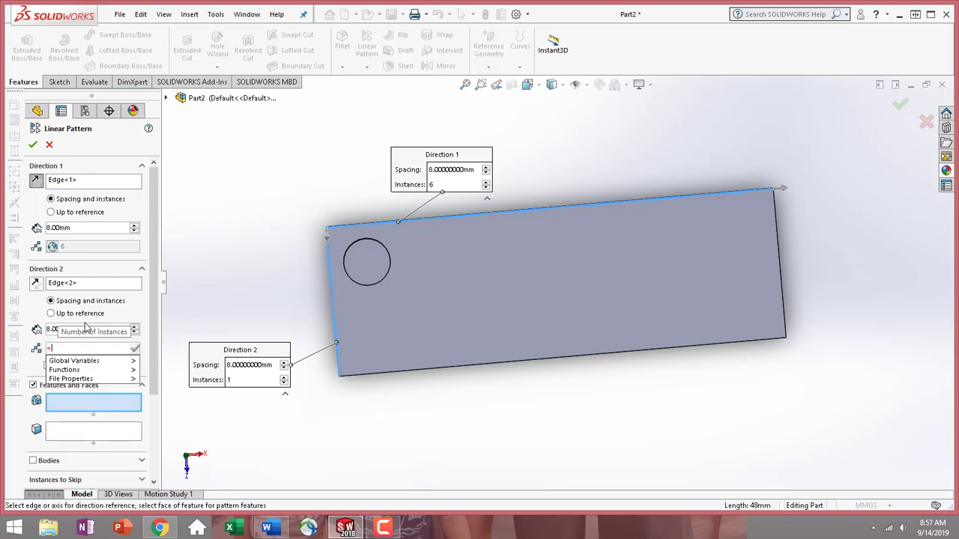
mouse_move(110, 363)
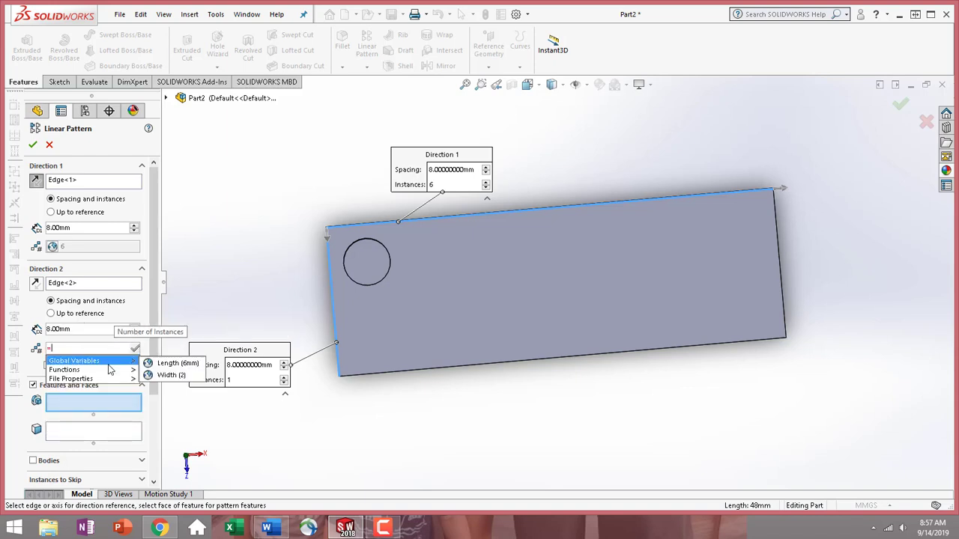
left_click(171, 376)
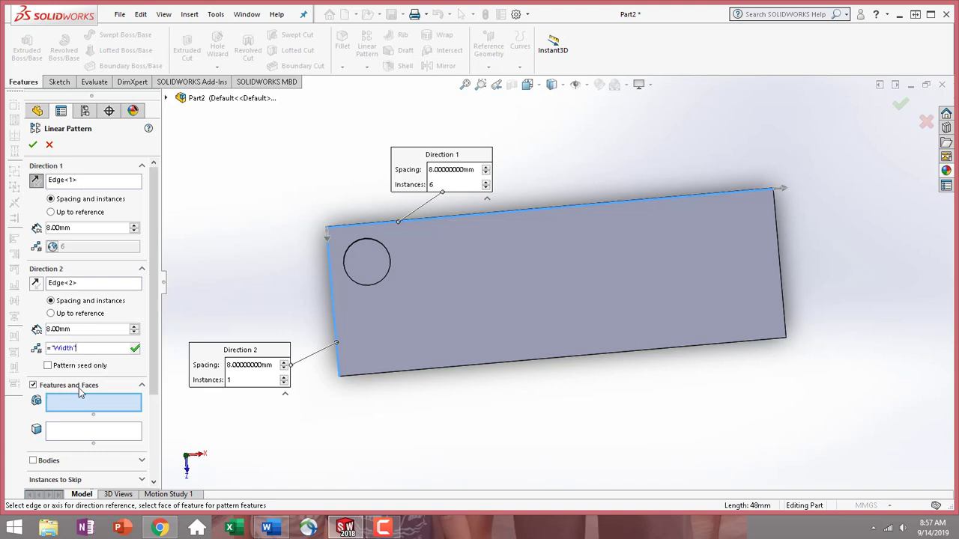
Step: Choose the round boss as the feature to pattern and expand the part's feature tree in the graphics area
left_click(68, 405)
left_click(366, 268)
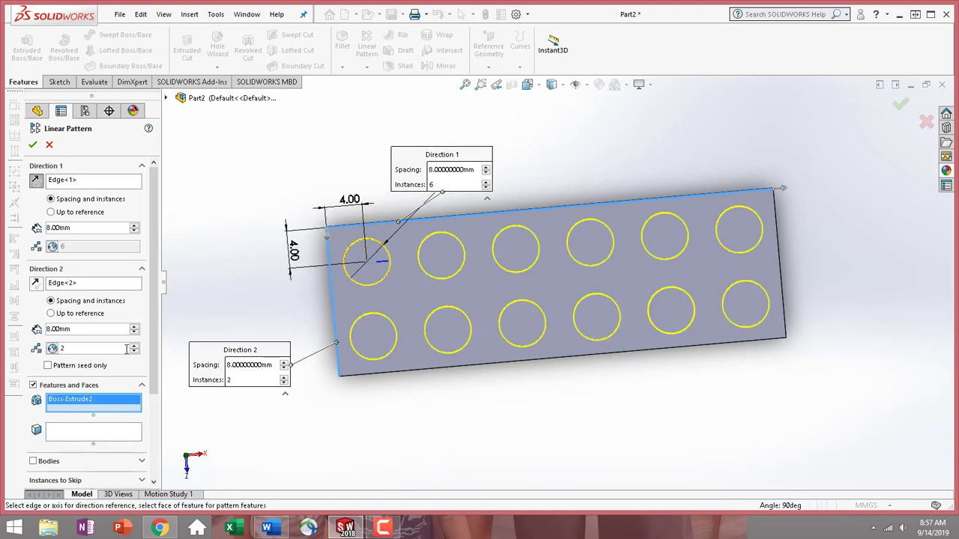
left_click_drag(153, 358, 154, 455)
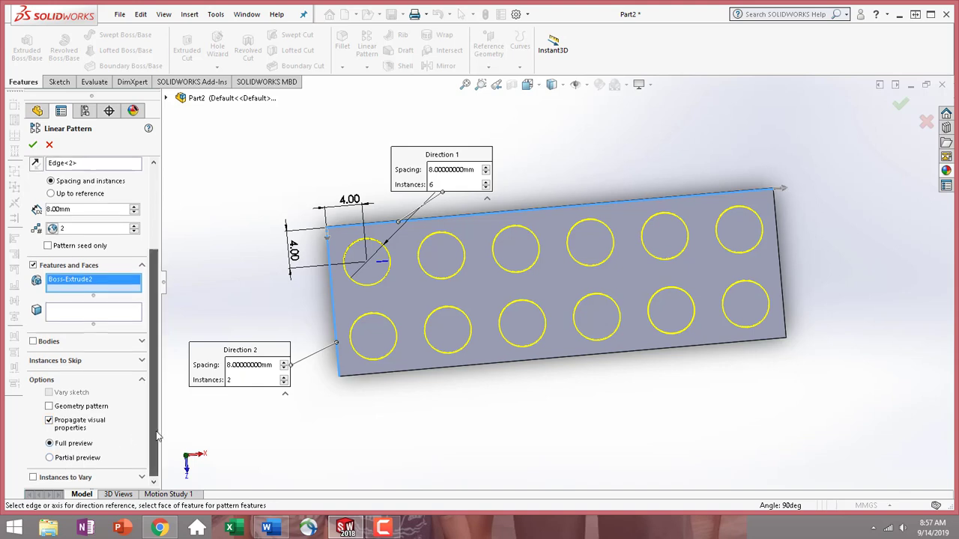
scroll(156, 450, "up", 3)
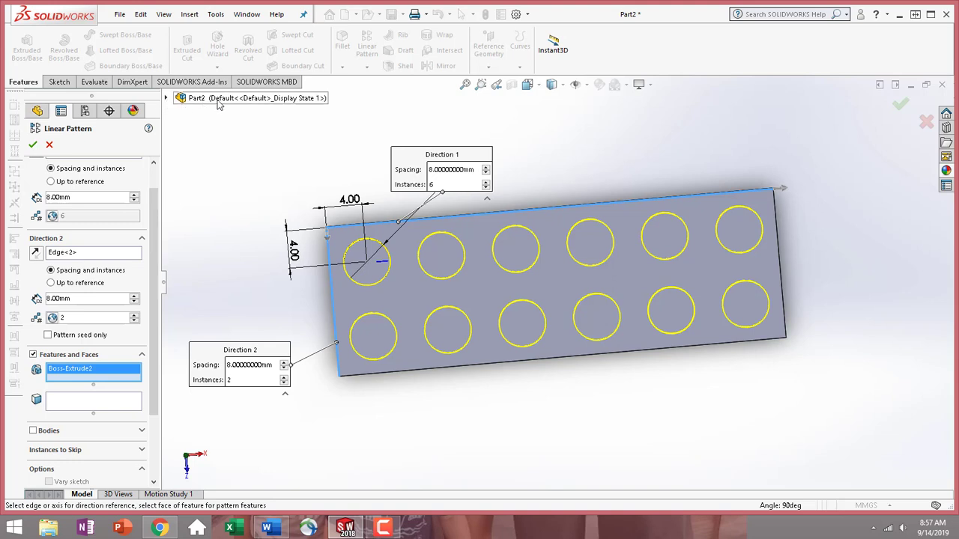
left_click(167, 98)
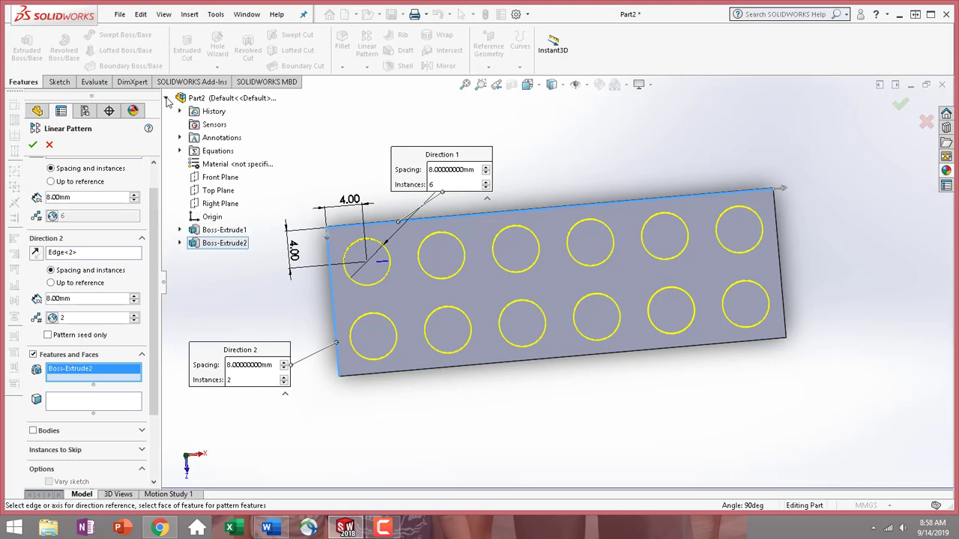
Step: Apply the linear pattern of the round boss across the plate
left_click(204, 248)
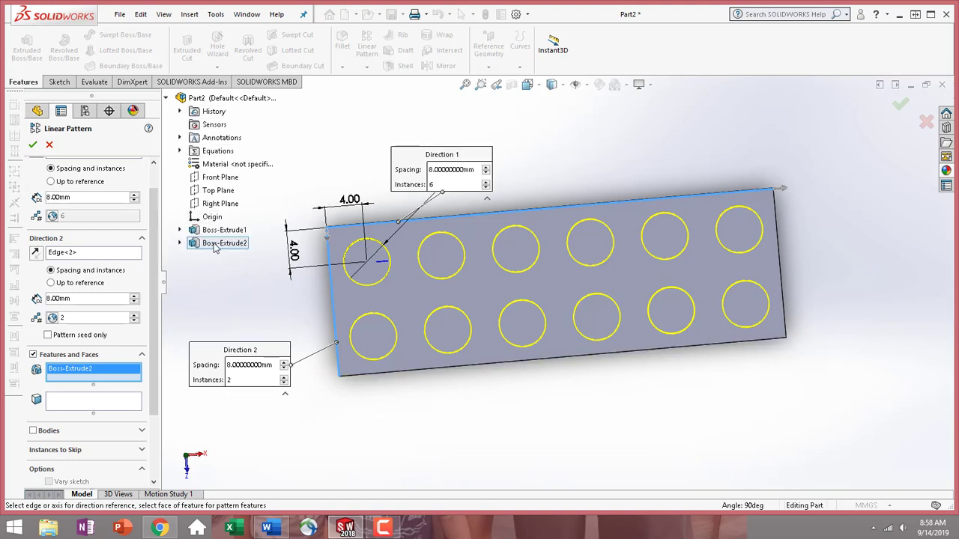
left_click(33, 146)
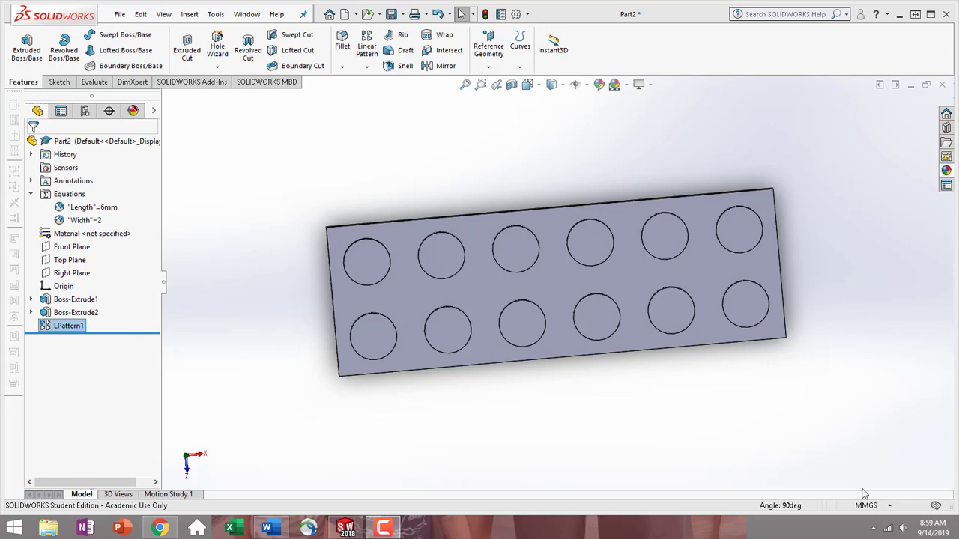
middle_click_drag(370, 391, 374, 258)
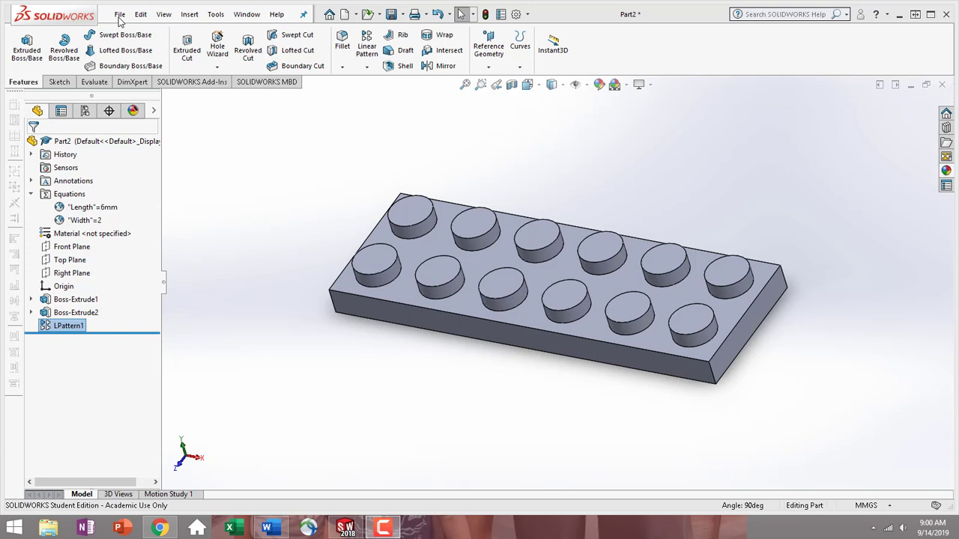
Step: Save the part to the Desktop under the file name SkinnyBrick
left_click(120, 15)
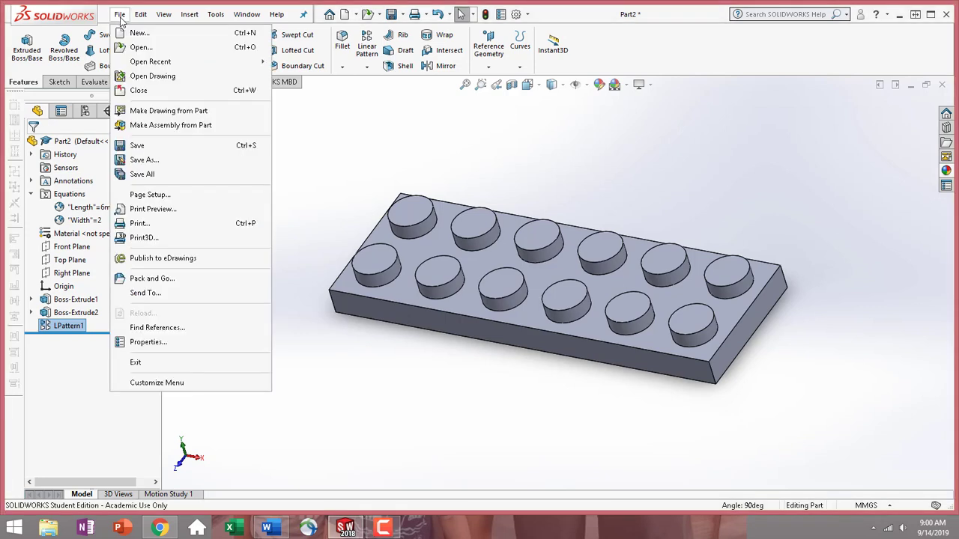
left_click(143, 160)
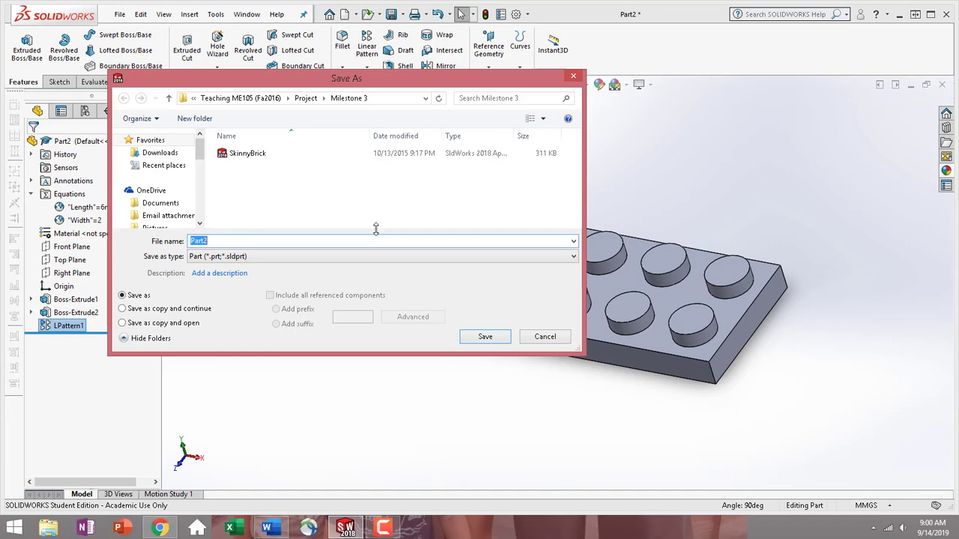
scroll(201, 165, "down", 3)
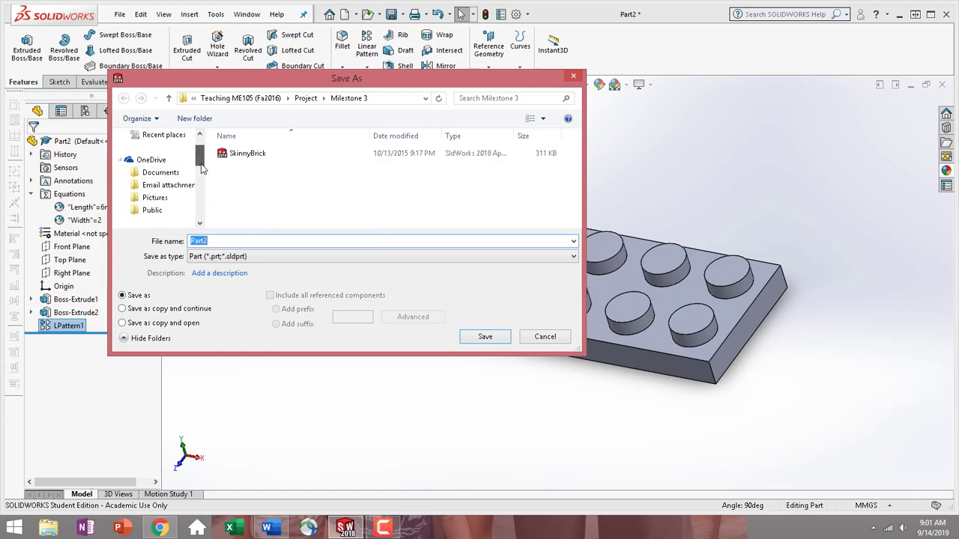
left_click(165, 187)
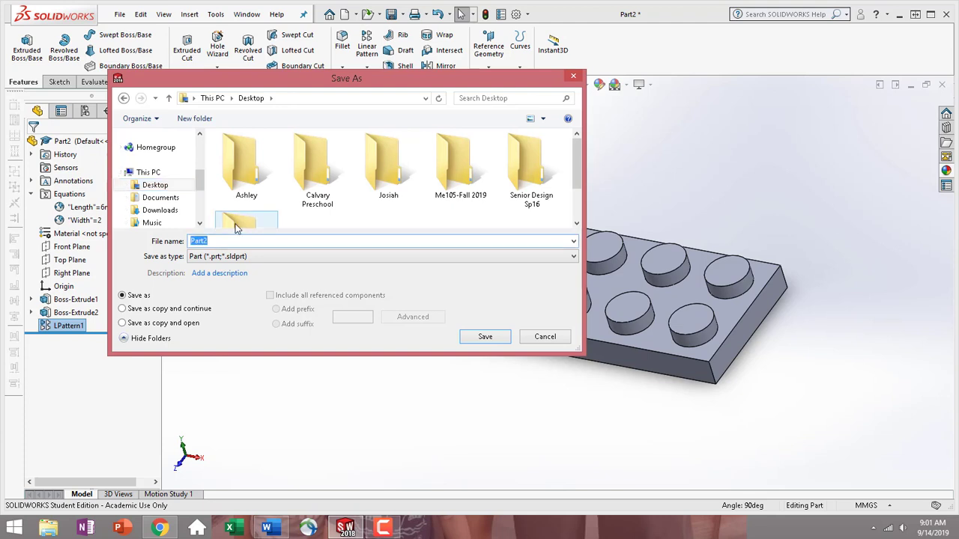
type("SkinnyBrick")
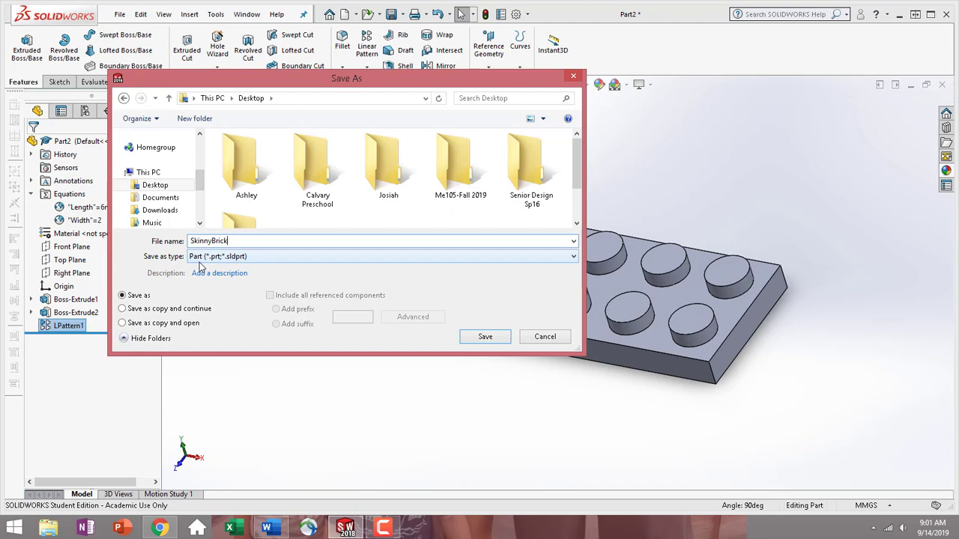
left_click(494, 341)
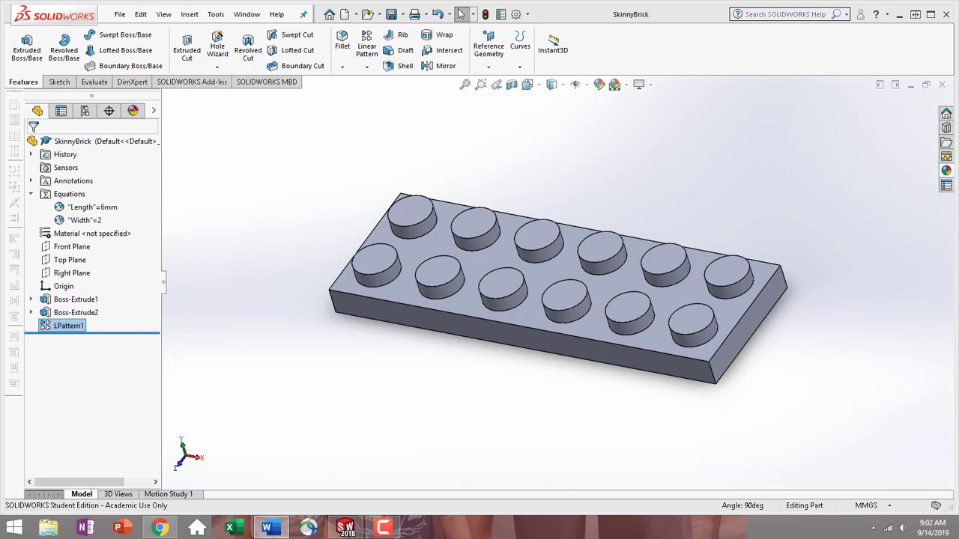
Step: Shell the plate with a 1.5 mm wall thickness, removing its flat underside face
left_click(717, 419)
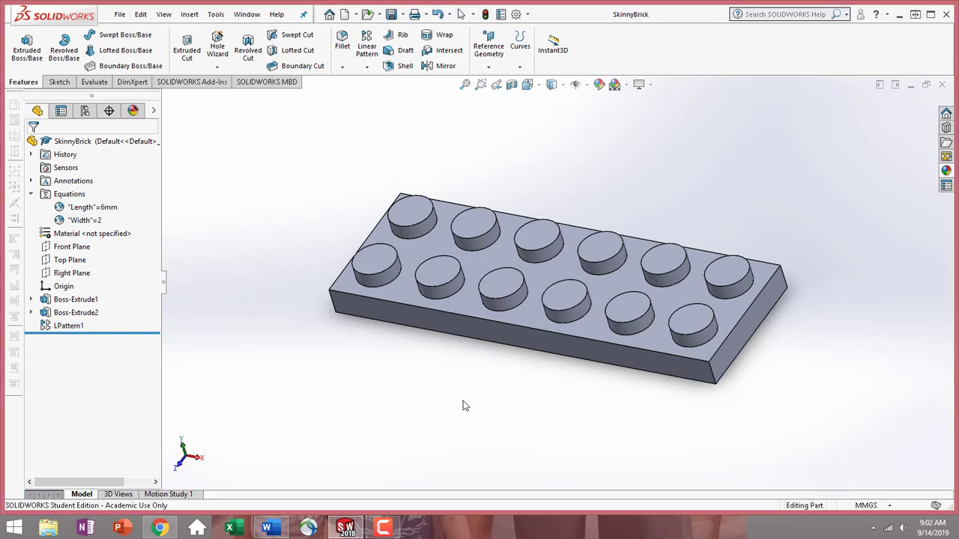
middle_click_drag(463, 402, 449, 246)
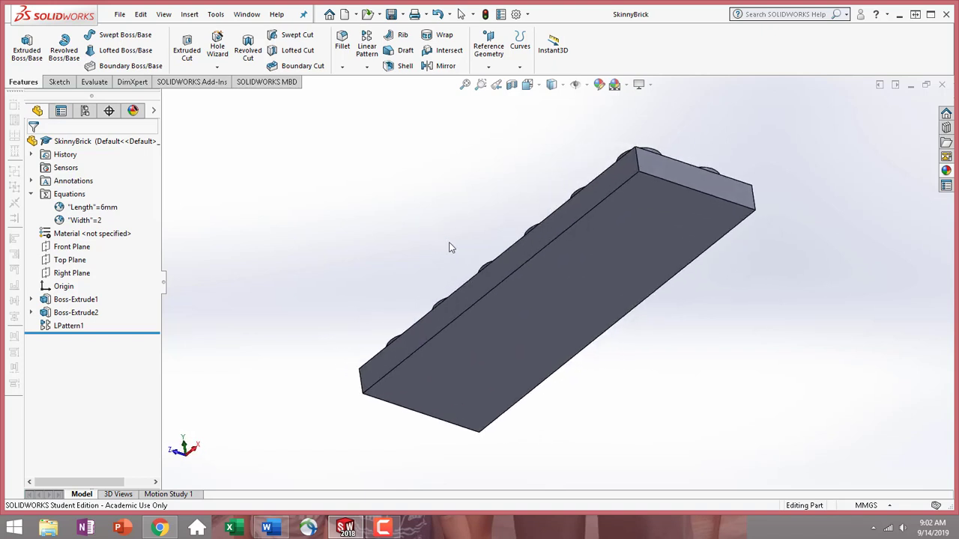
left_click(525, 312)
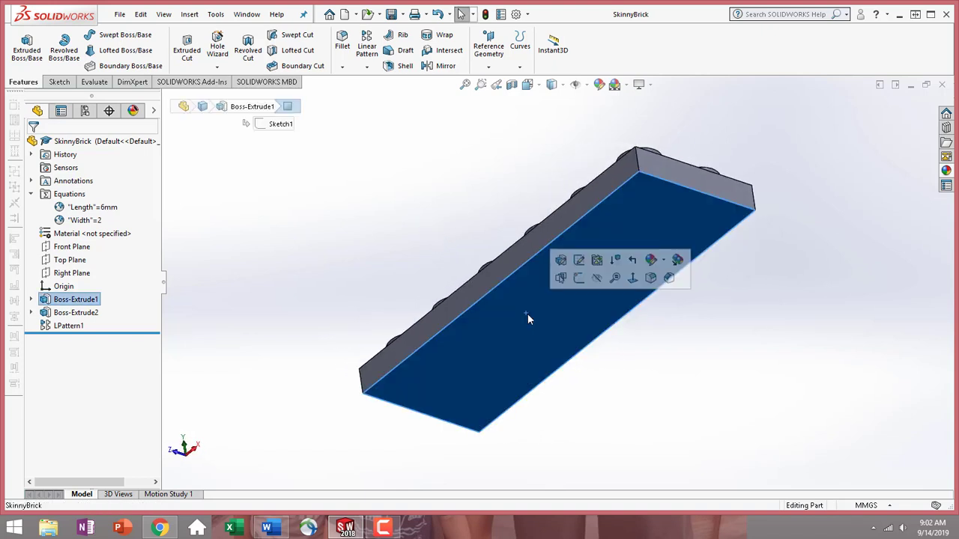
left_click(634, 278)
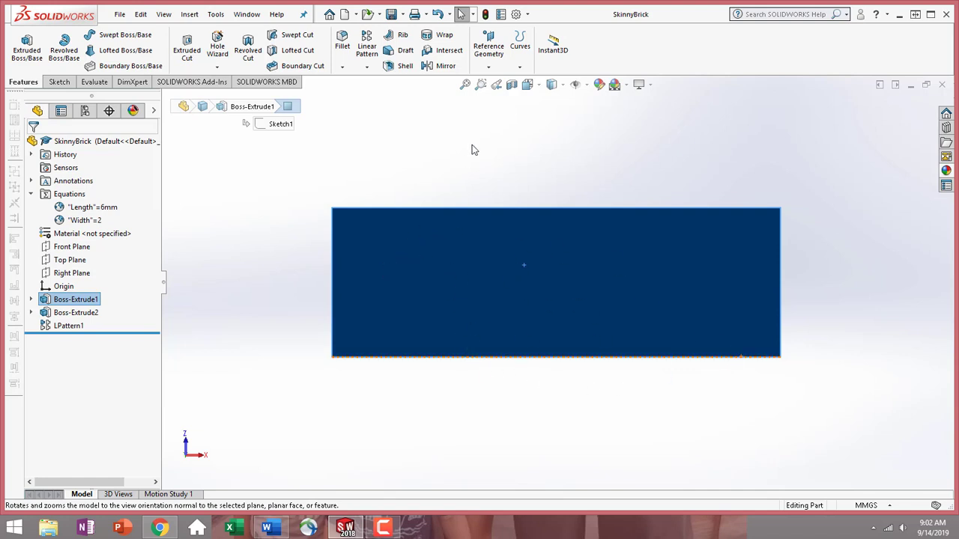
middle_click_drag(473, 148, 484, 240)
left_click(486, 241)
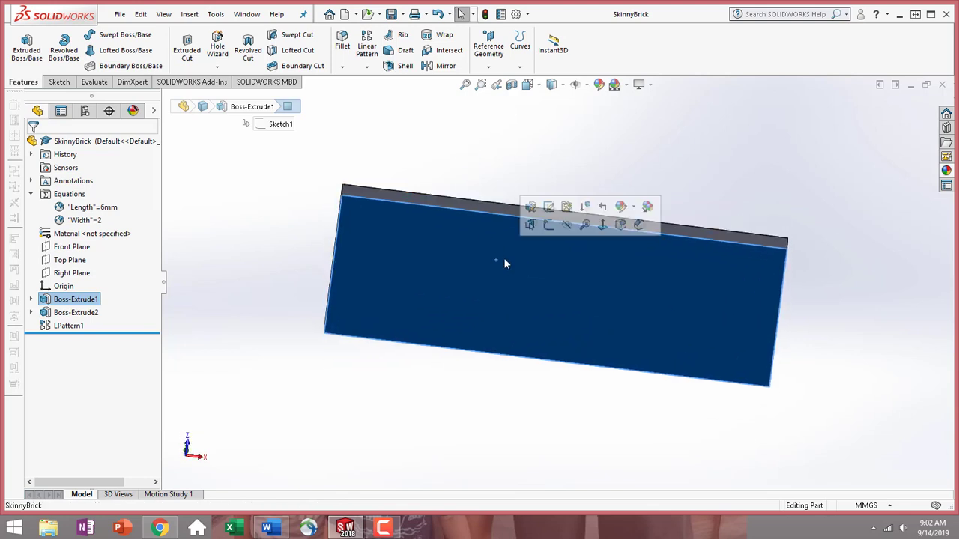
left_click(608, 226)
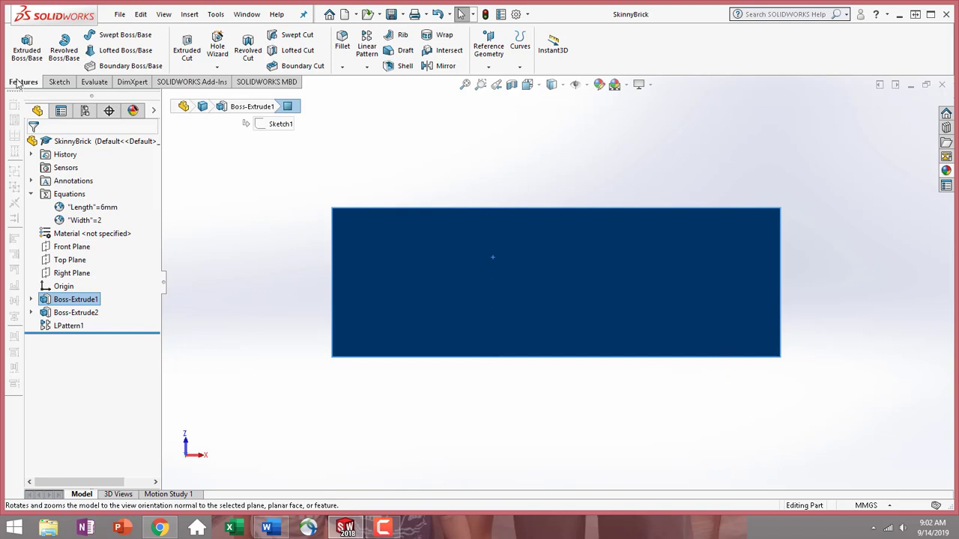
left_click(414, 69)
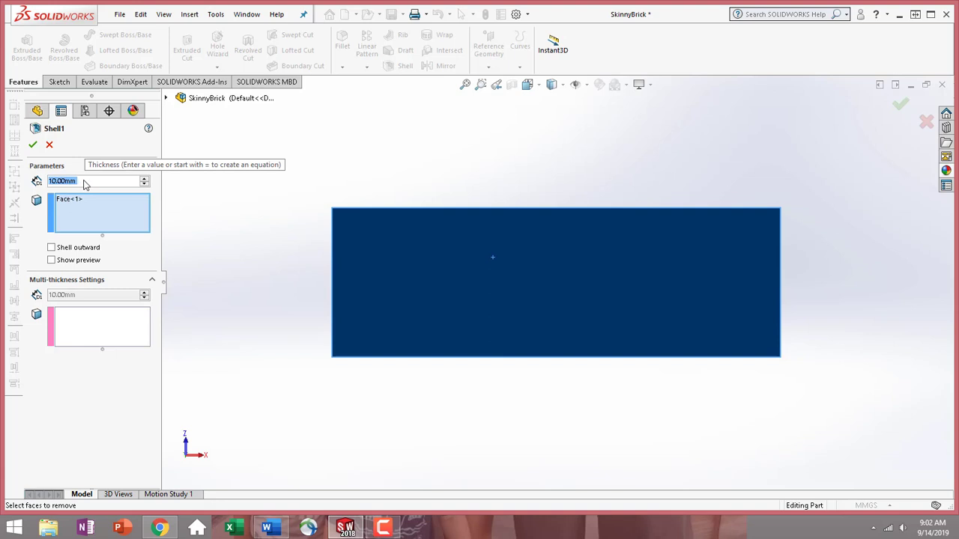
type("1.5")
key("Return")
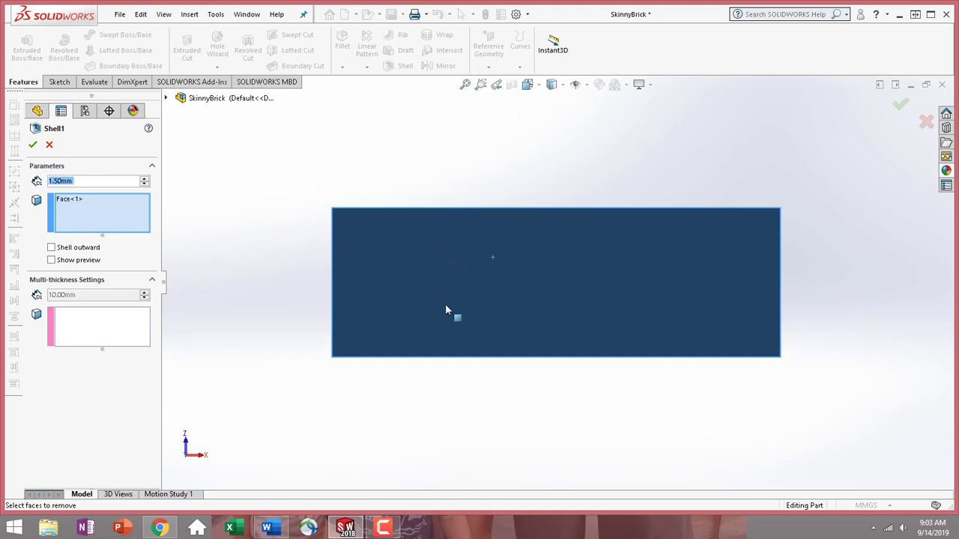
left_click(33, 144)
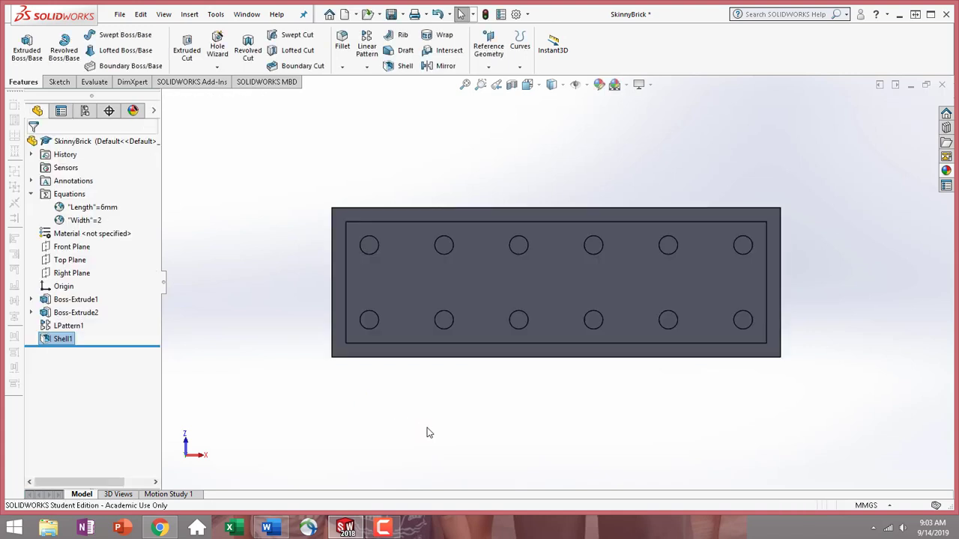
Step: Examine the hollowed underside and the bosses with hidden lines visible, and return the display to shaded with edges
middle_click_drag(572, 367, 614, 398)
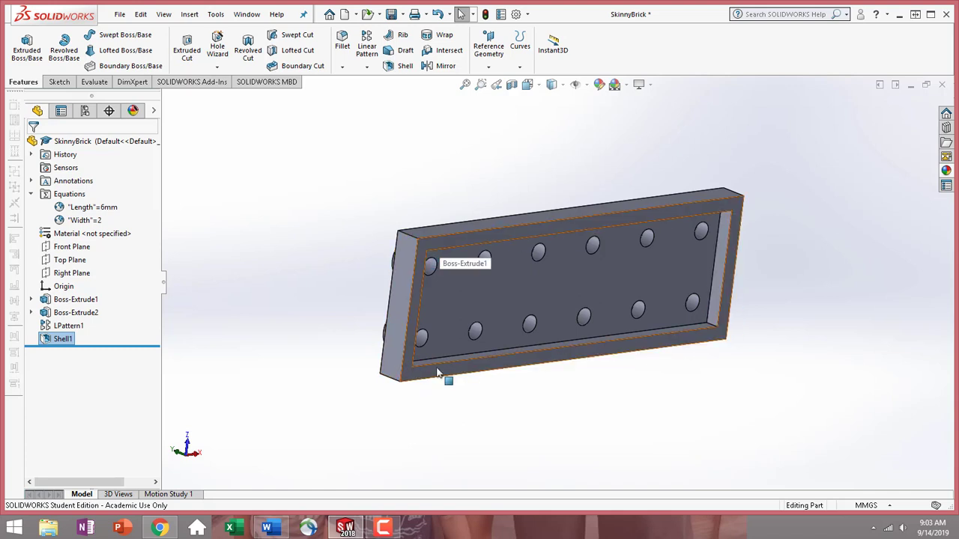
middle_click_drag(465, 366, 427, 340)
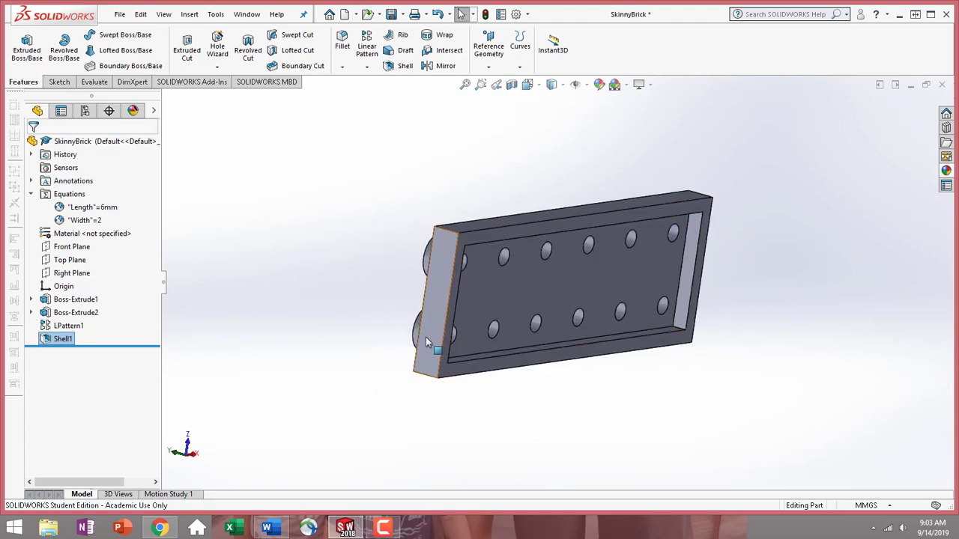
middle_click_drag(484, 364, 461, 181)
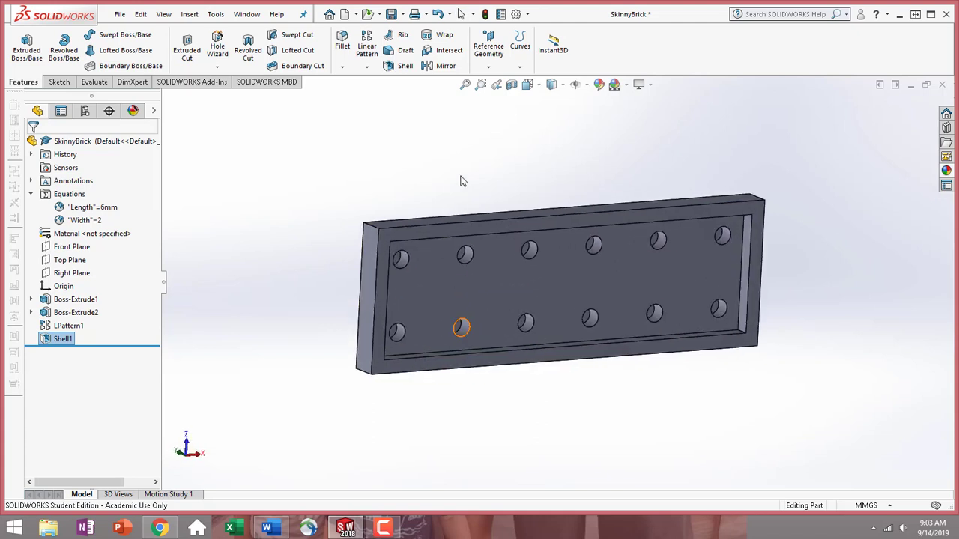
left_click(560, 84)
left_click(552, 151)
middle_click_drag(450, 345, 411, 326)
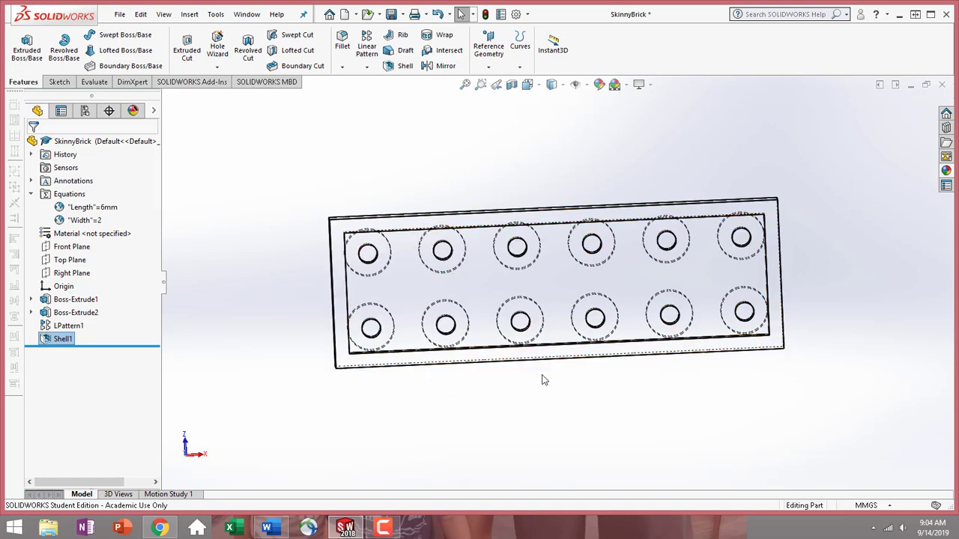
middle_click_drag(546, 382, 561, 223)
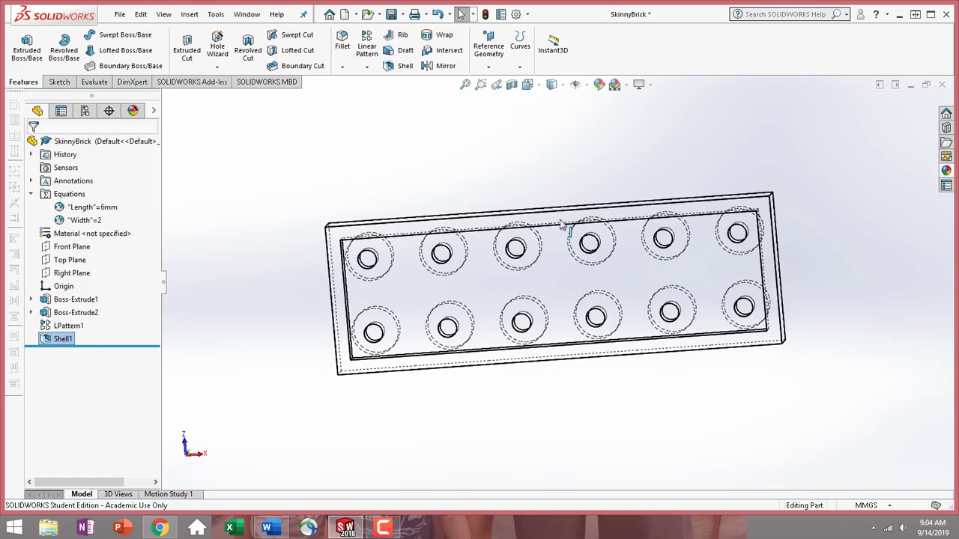
left_click(562, 85)
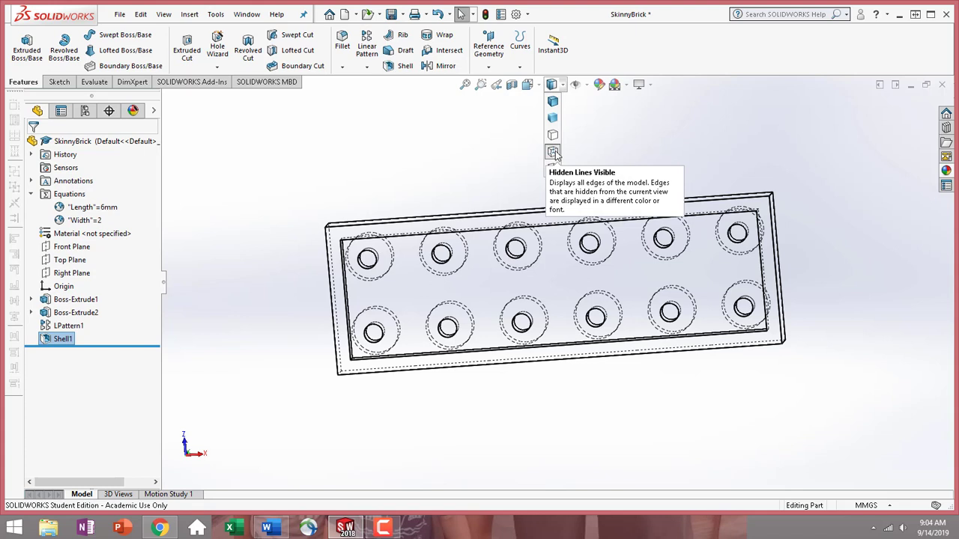
left_click(554, 103)
Step: Start a sketch on the recessed inner face of the shelled underside, viewed normal to it
middle_click_drag(631, 343, 599, 394)
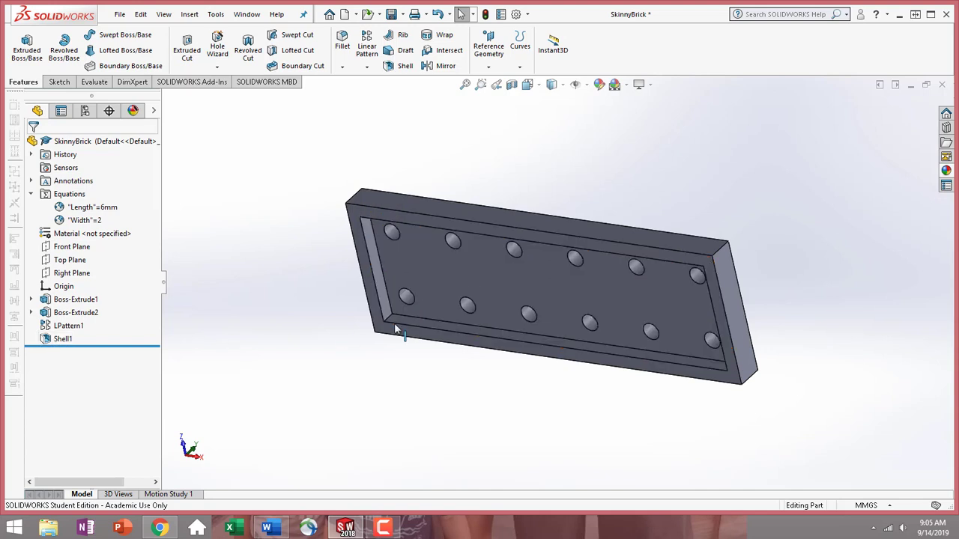
middle_click_drag(437, 321, 434, 370)
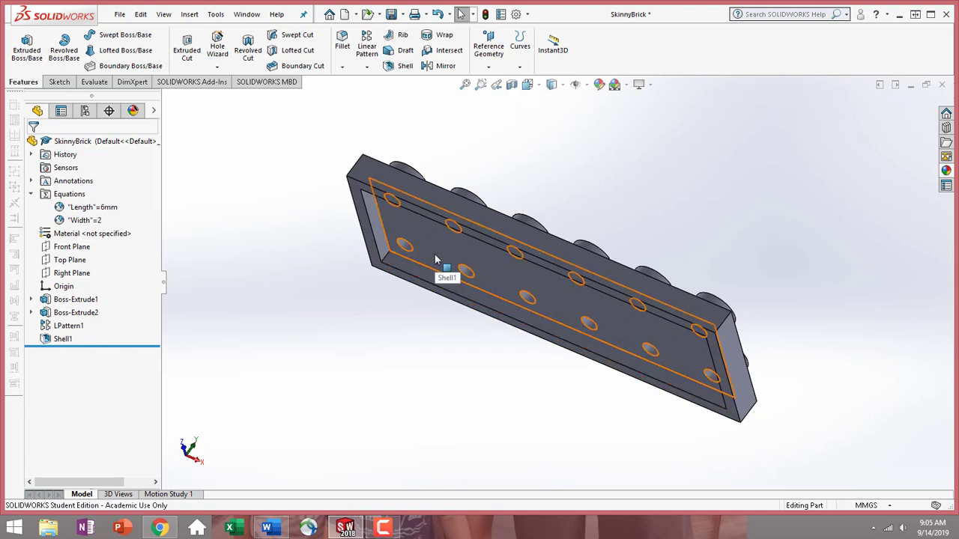
middle_click_drag(443, 413, 424, 369)
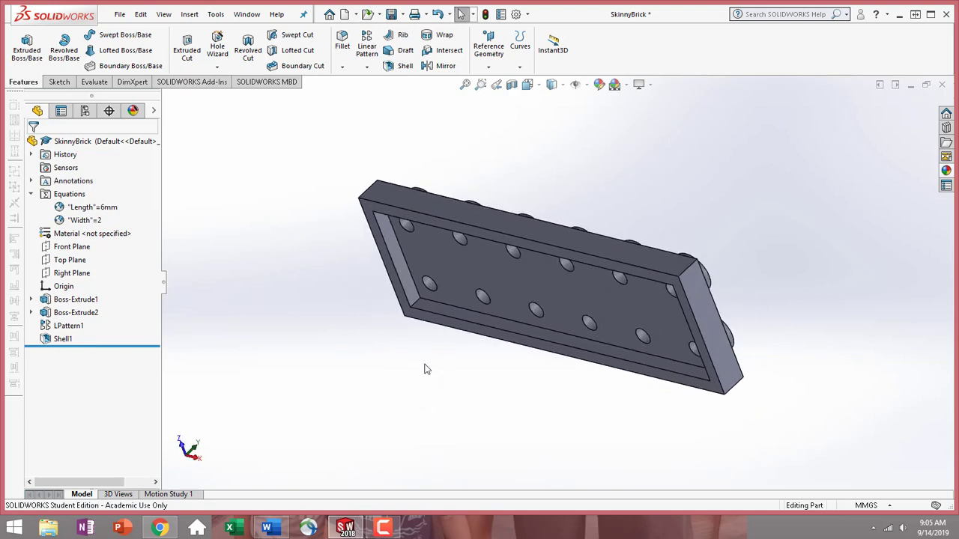
left_click(466, 279)
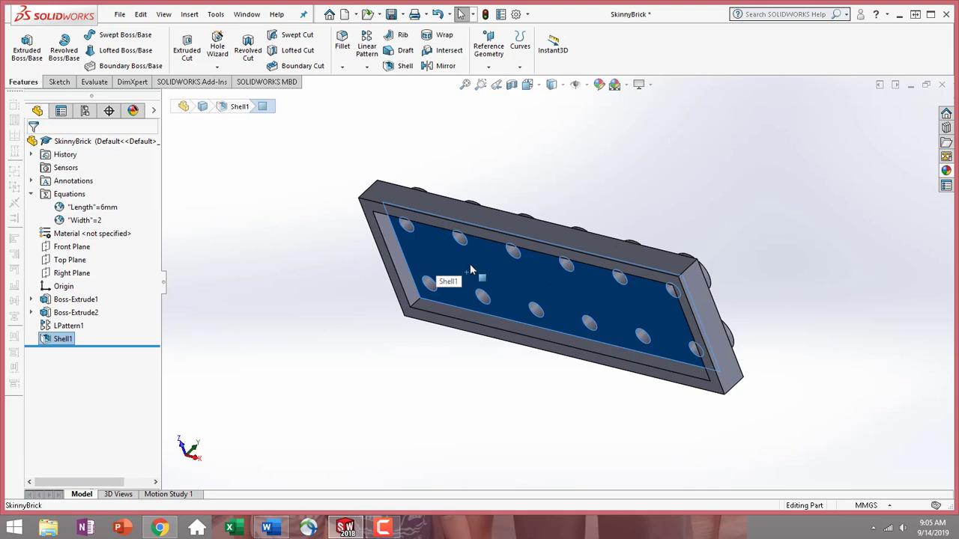
left_click(558, 229)
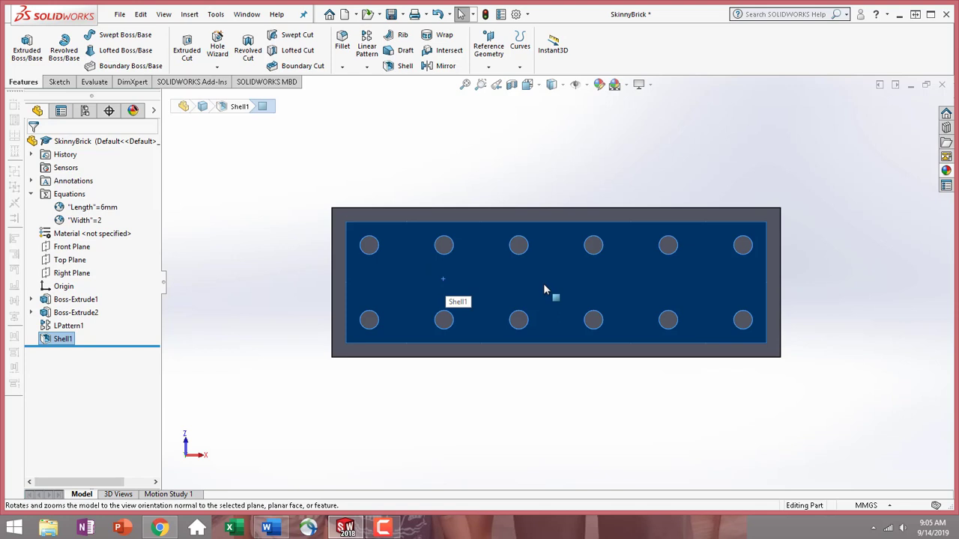
left_click(61, 83)
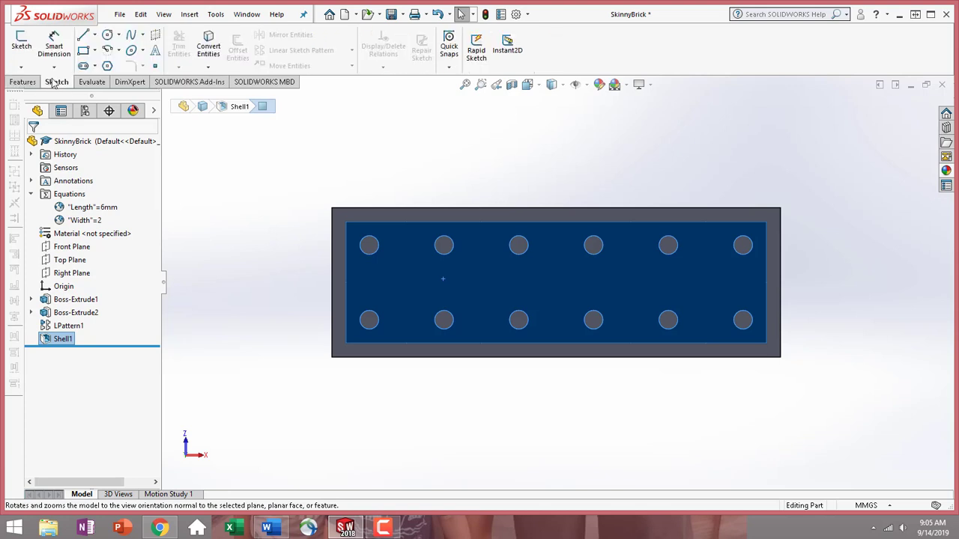
left_click(23, 43)
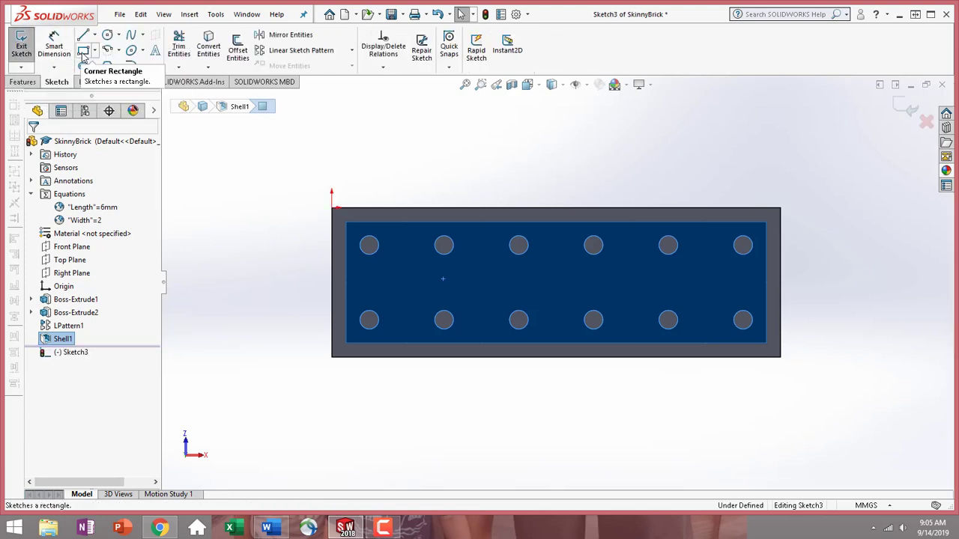
Step: Sketch a corner rectangle between opposite inner corners of the recess so it follows the cavity's whole outline
left_click(83, 54)
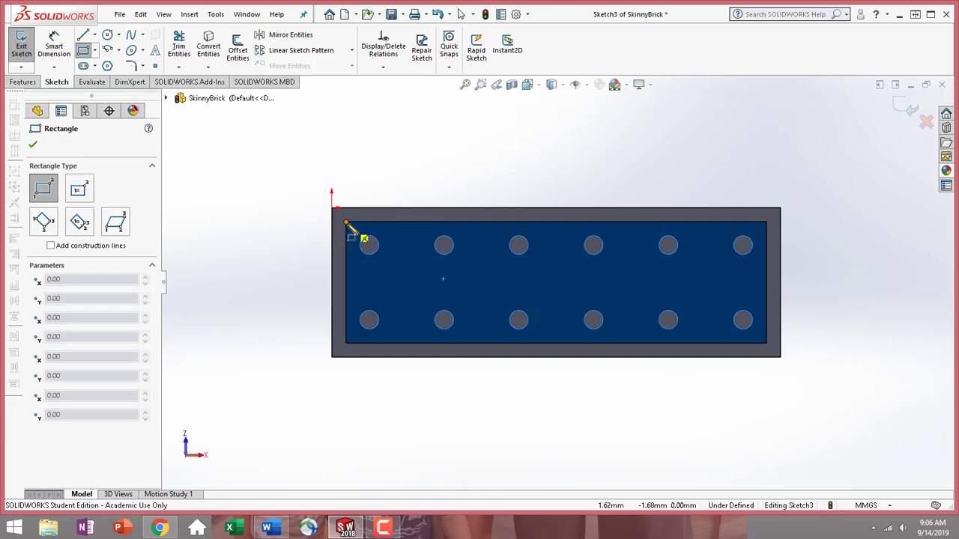
left_click(346, 222)
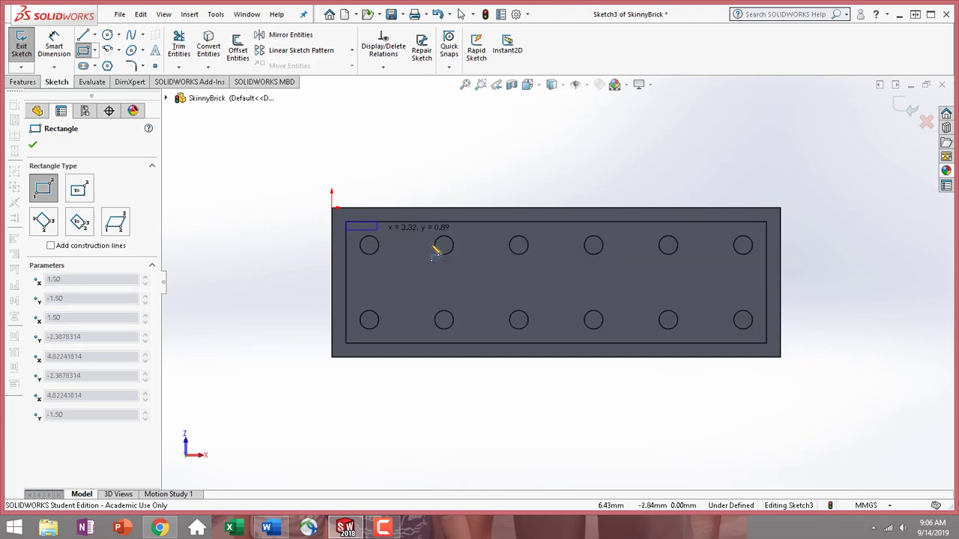
left_click(767, 344)
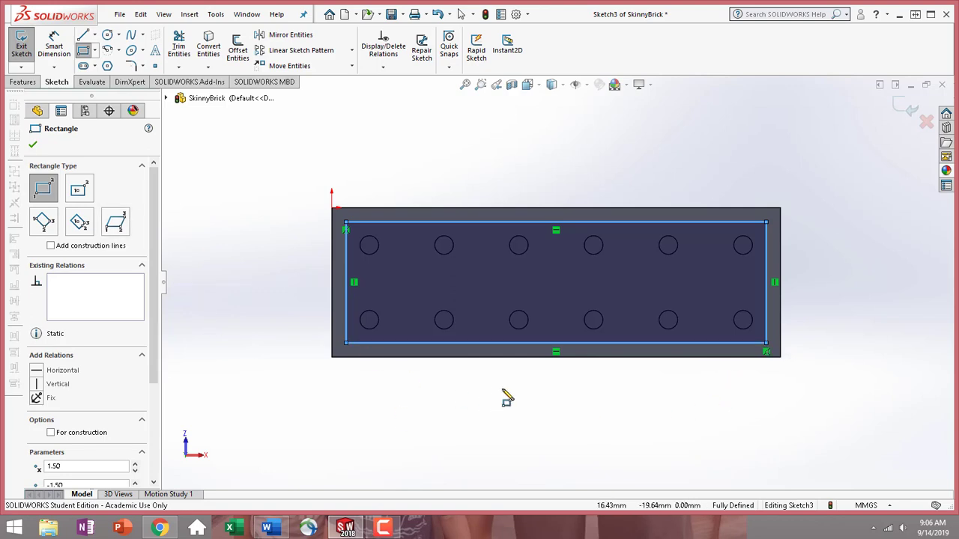
mouse_move(505, 397)
middle_mouse_down()
mouse_move(450, 392)
mouse_move(452, 356)
mouse_move(533, 347)
mouse_move(535, 377)
mouse_move(524, 397)
mouse_move(480, 417)
mouse_move(499, 422)
mouse_move(490, 425)
middle_mouse_up()
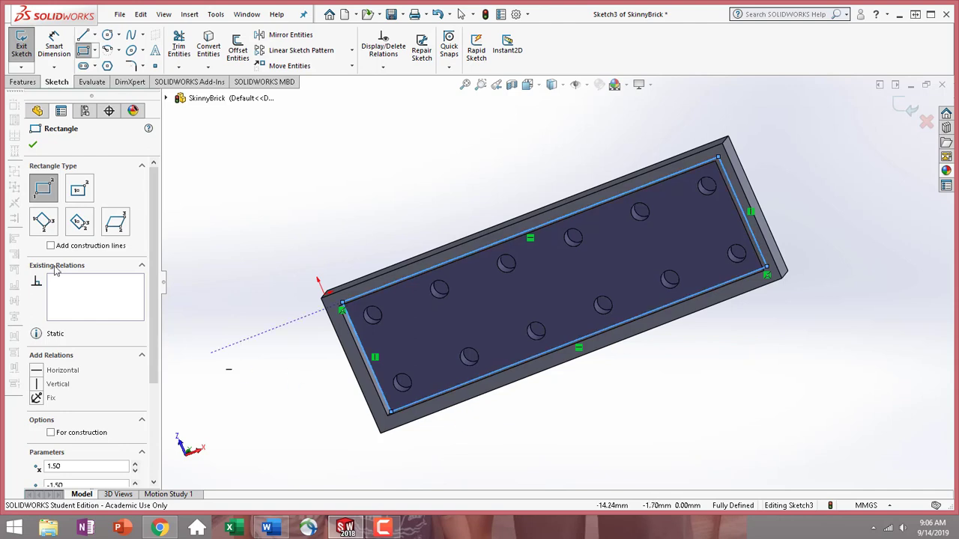
Step: Extrude-cut the sketched rectangle 0.1 mm deep into the recess floor, directed toward the bosses
left_click(33, 147)
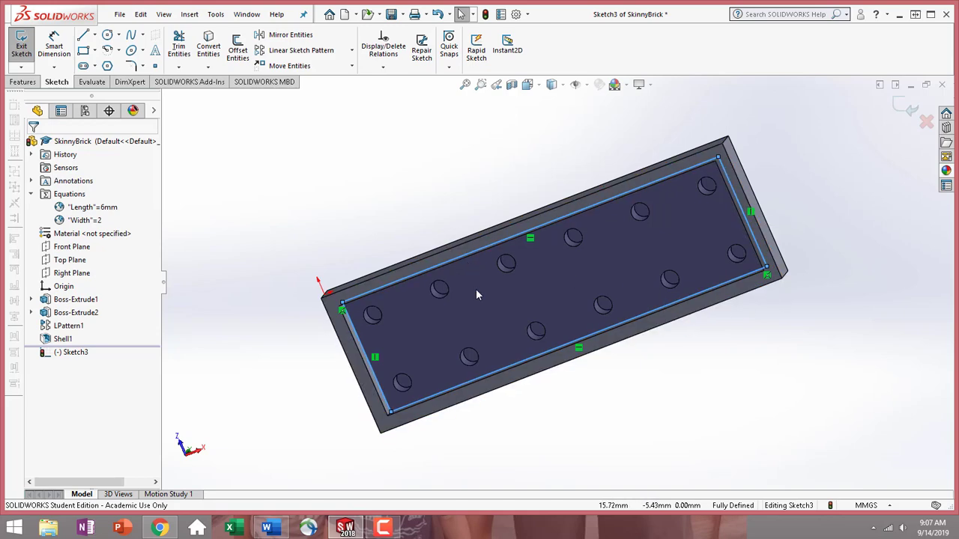
left_click(31, 84)
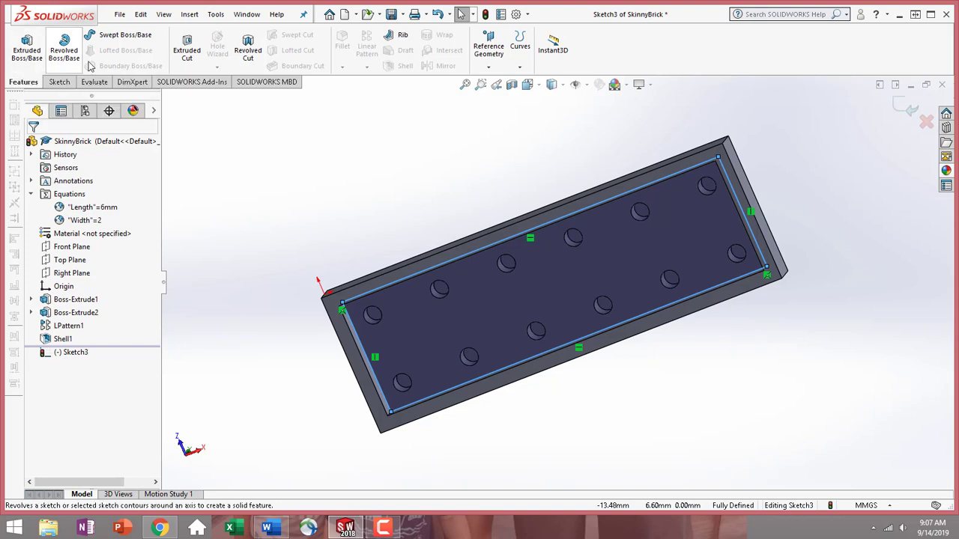
left_click(192, 69)
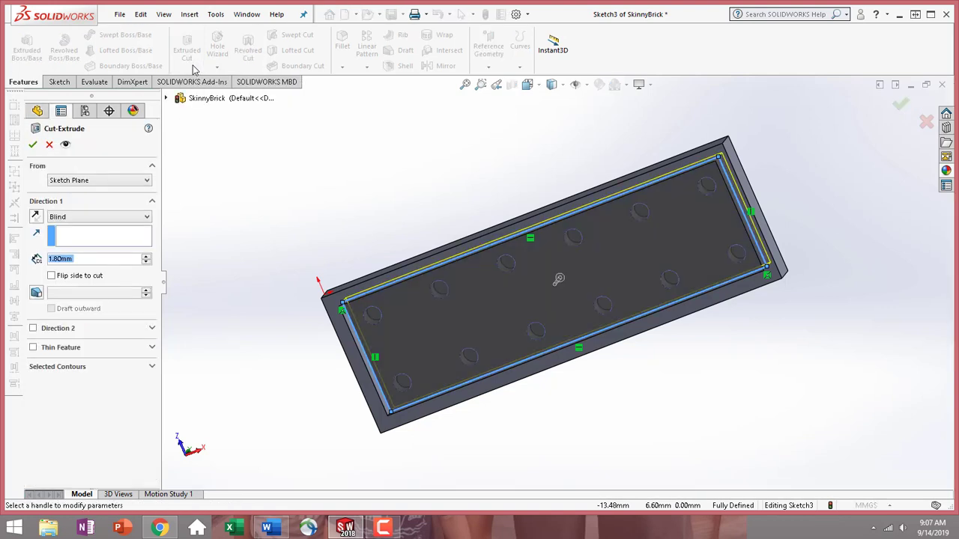
mouse_move(237, 212)
middle_mouse_down()
mouse_move(291, 175)
mouse_move(274, 227)
mouse_move(279, 267)
middle_mouse_up()
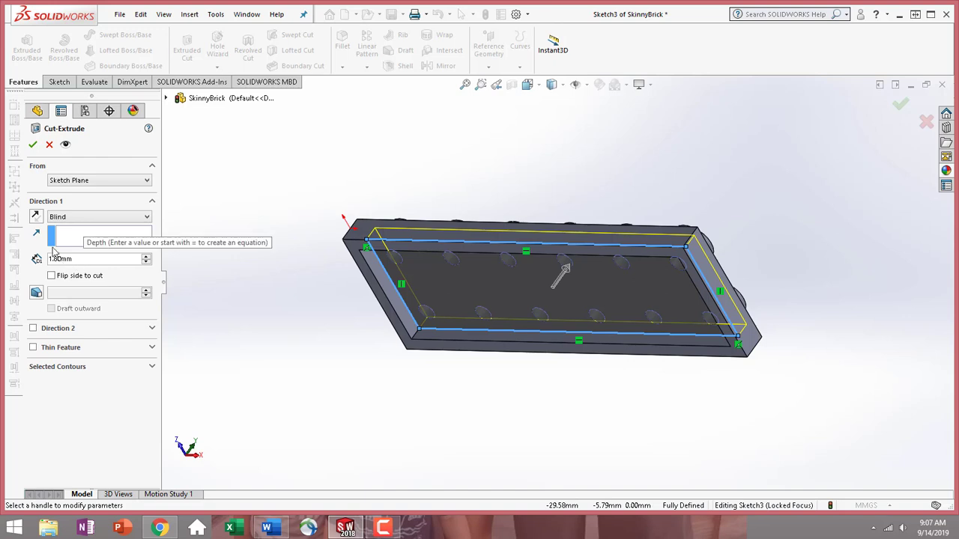
left_click(36, 217)
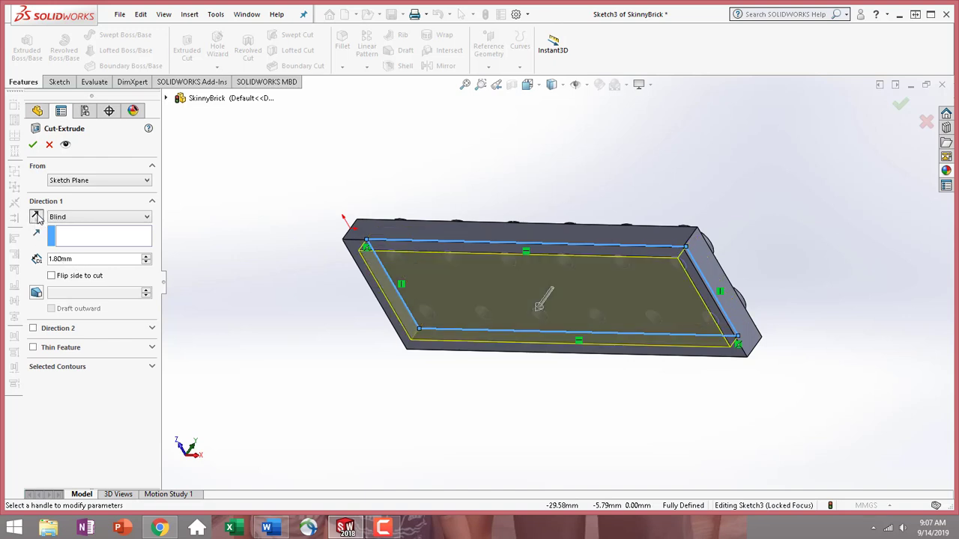
left_click(36, 217)
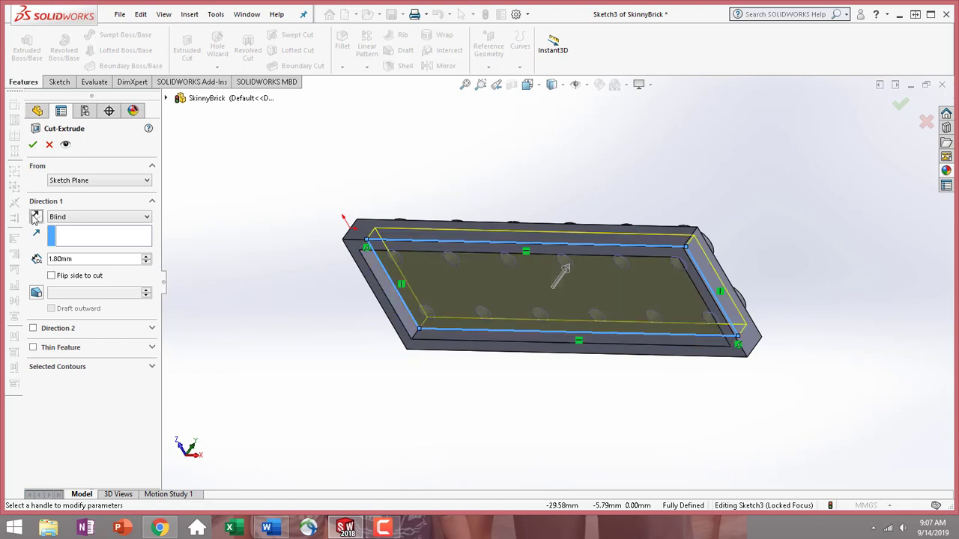
double_click(84, 259)
type(".1")
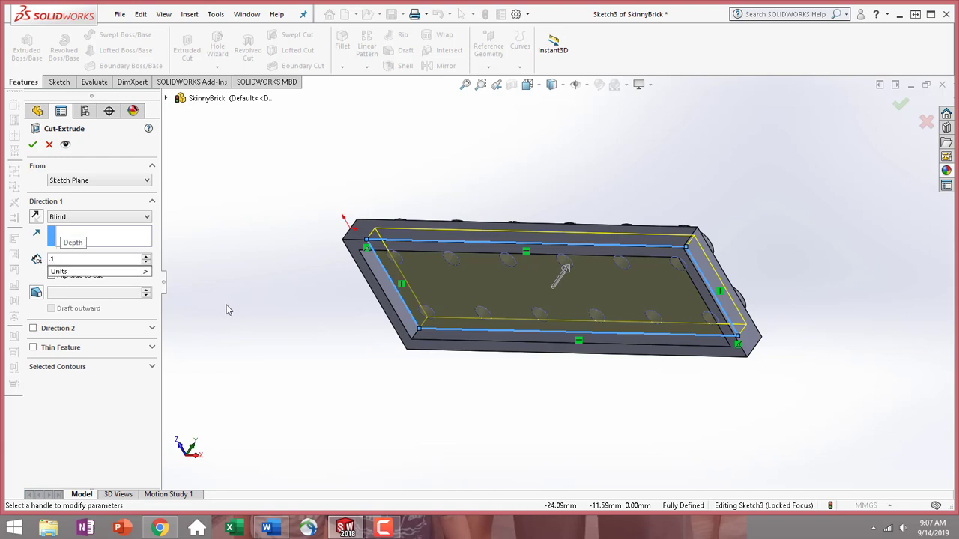
key("Return")
middle_click_drag(509, 362, 622, 341)
scroll(620, 378, "down", 3)
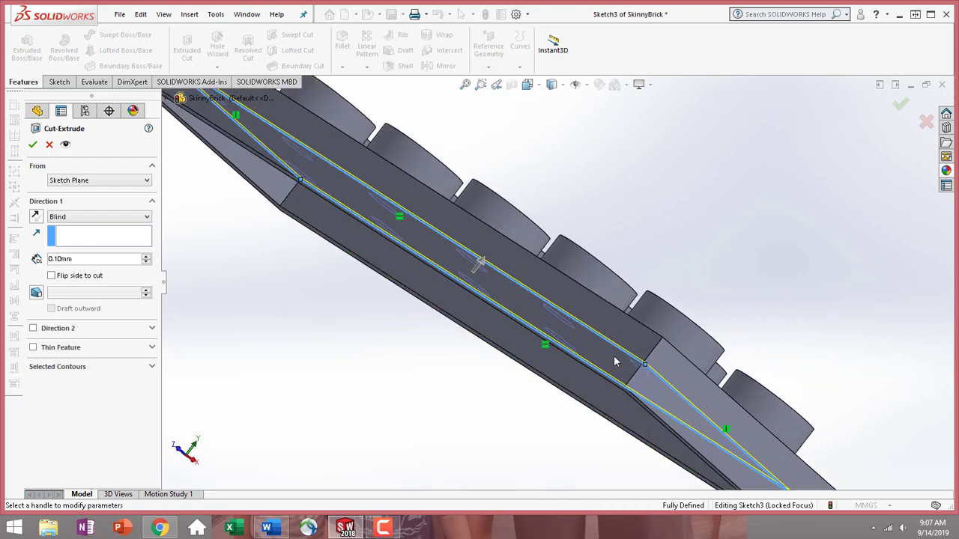
left_click(33, 145)
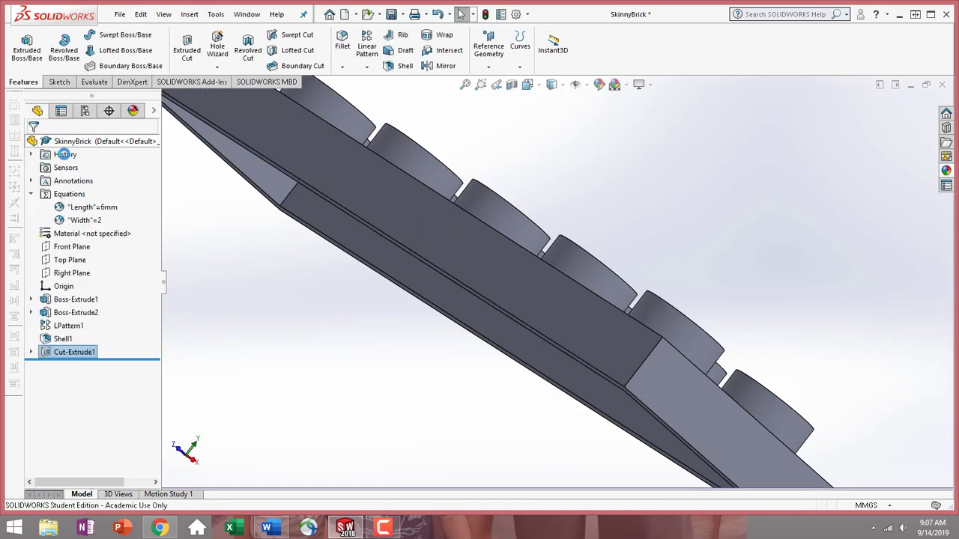
Step: Orient the view normal to the cut recess floor and display the brick with hidden lines visible
middle_click_drag(363, 414, 384, 315)
scroll(385, 316, "up", 5)
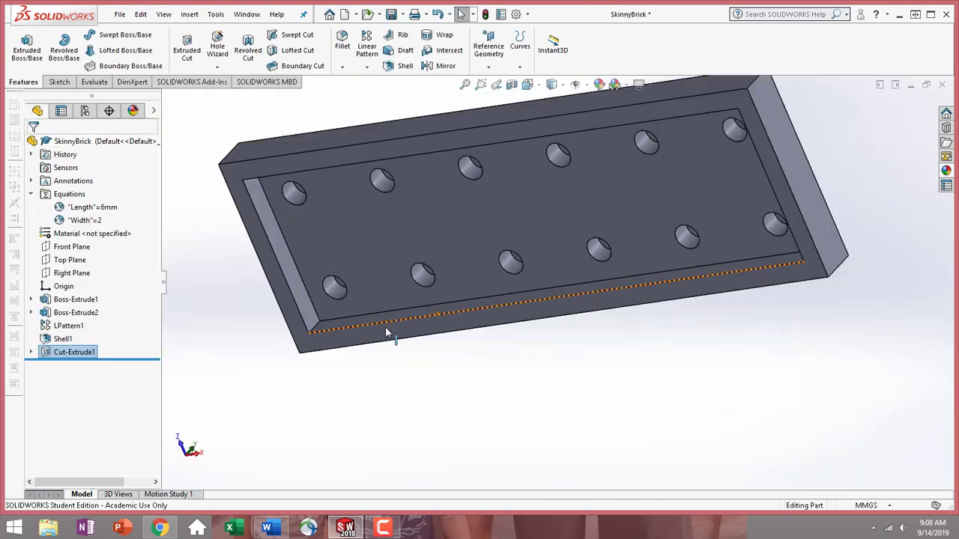
middle_click_drag(490, 242, 497, 182)
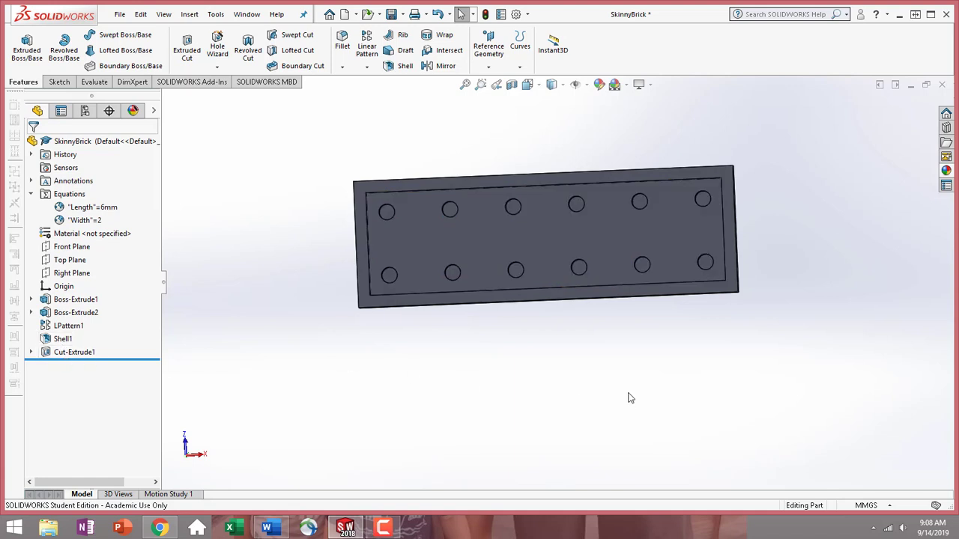
middle_click_drag(628, 397, 576, 412)
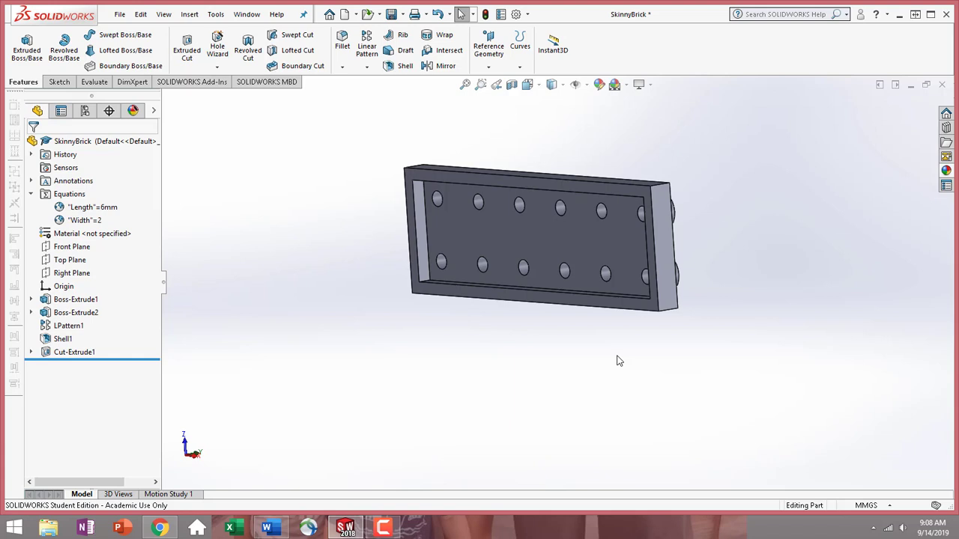
left_click(477, 235)
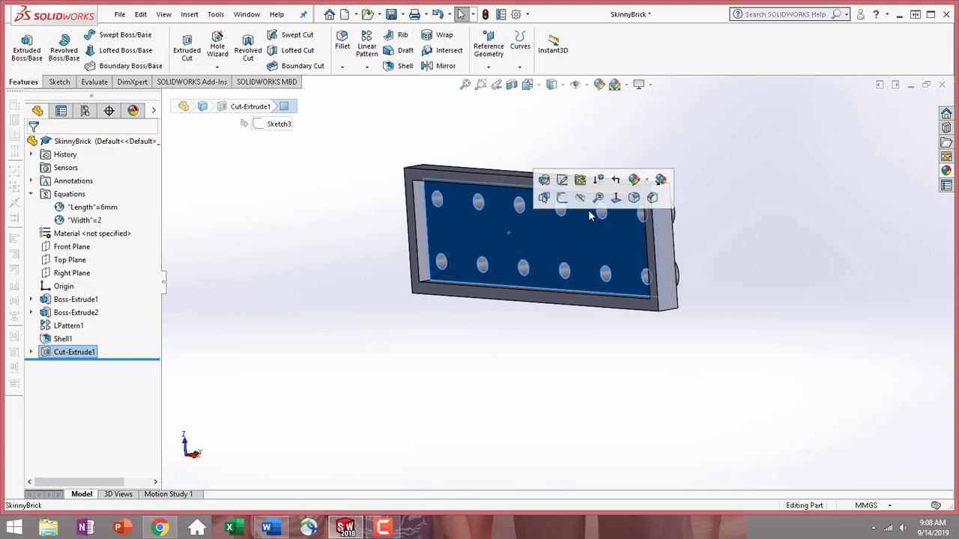
left_click(614, 207)
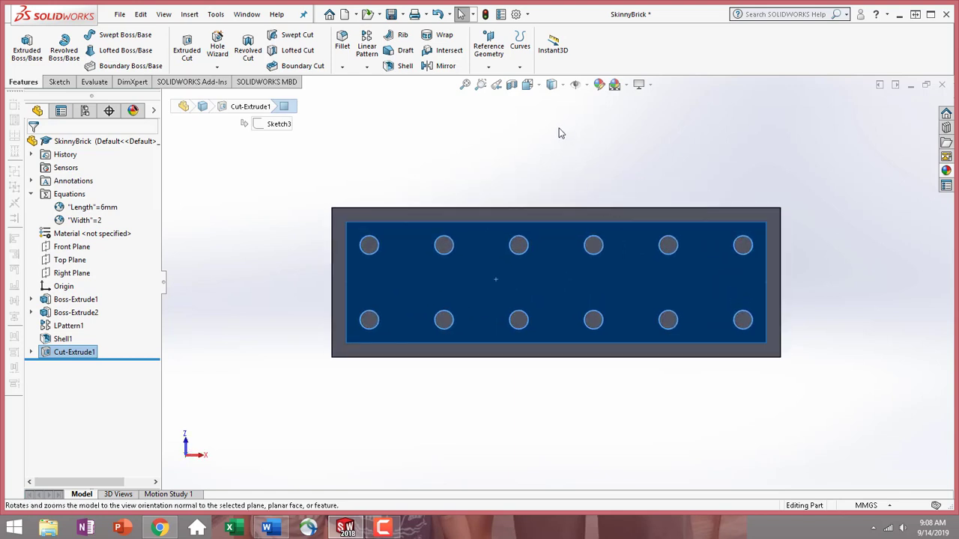
left_click(563, 85)
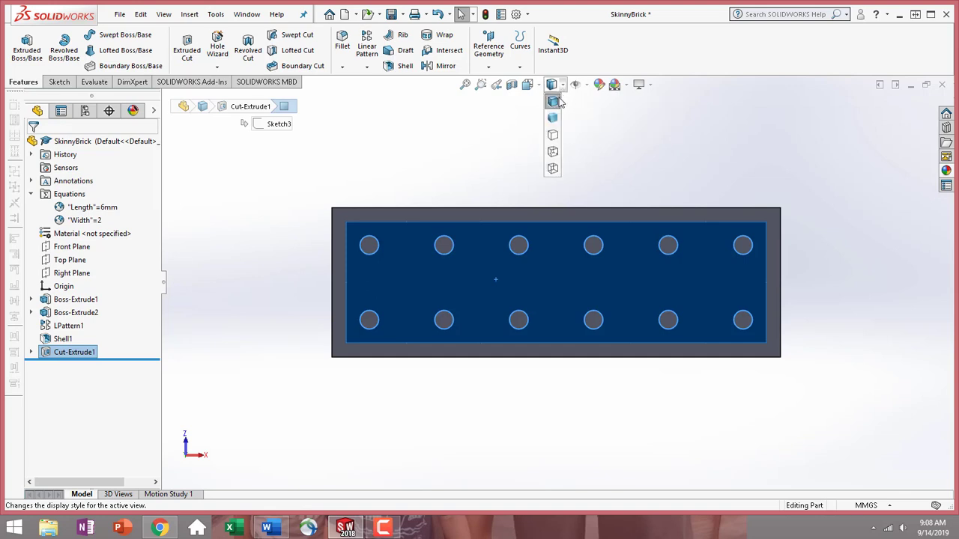
left_click(554, 153)
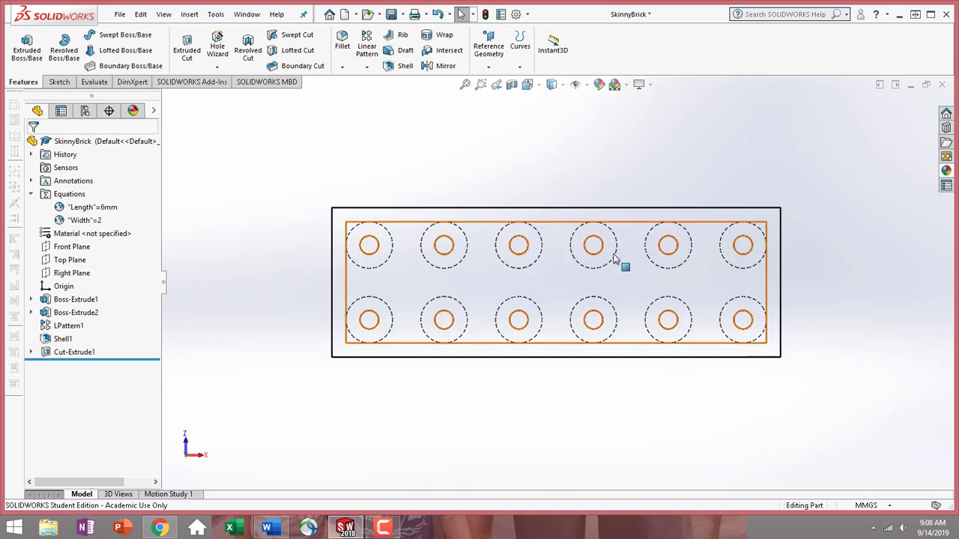
mouse_move(587, 178)
middle_mouse_down()
mouse_move(563, 336)
mouse_move(580, 205)
mouse_move(565, 274)
middle_mouse_up()
left_click(560, 275)
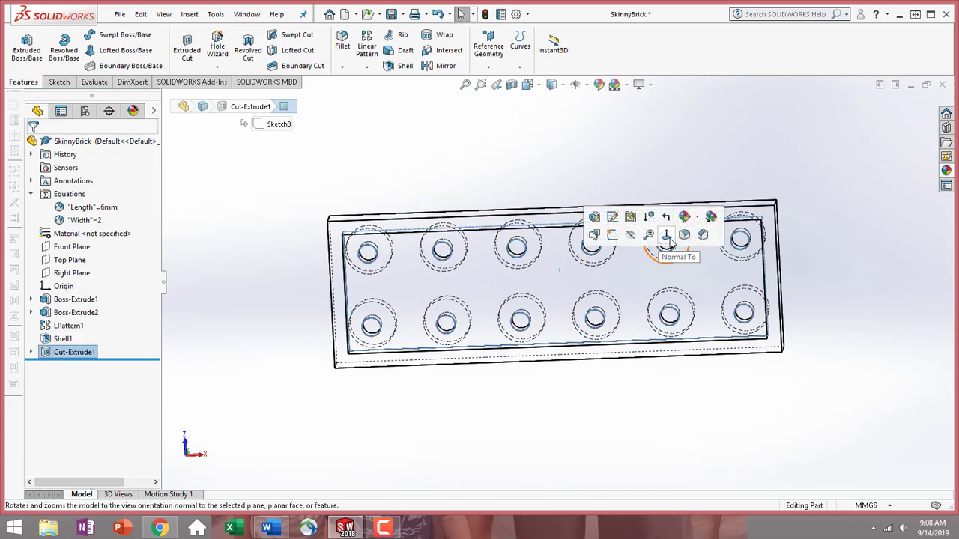
left_click(666, 234)
left_click(577, 162)
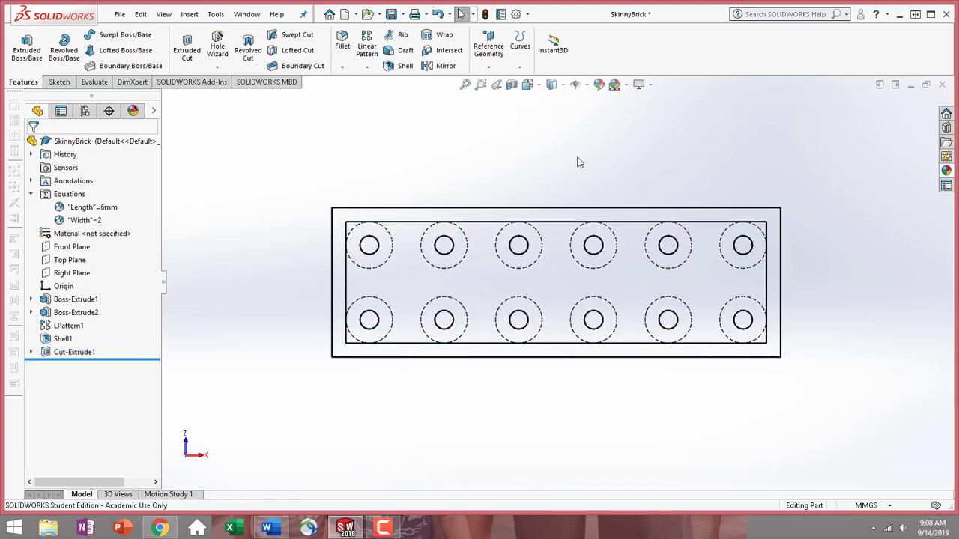
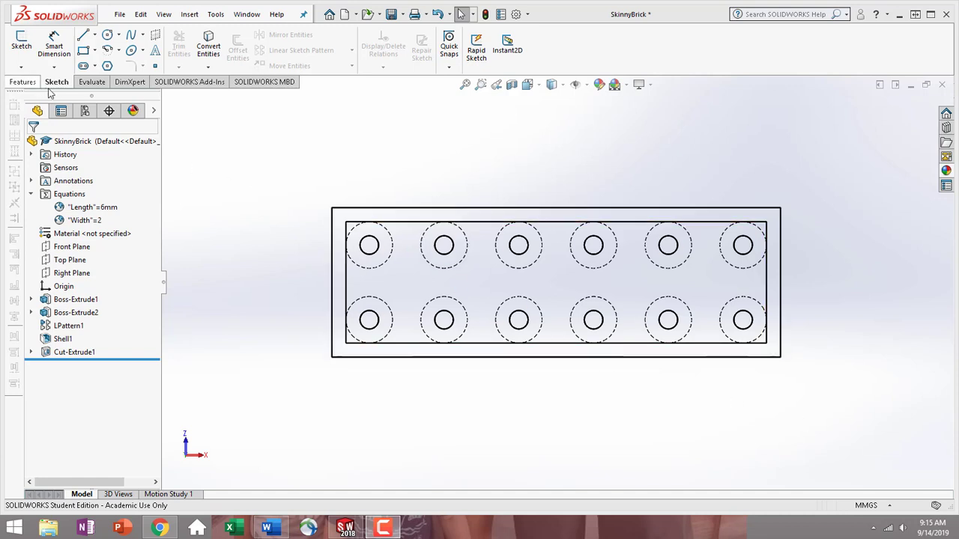
Step: Start a sketch on the recess floor and convert the outer edges of the four bosses nearest the origin end into circles
left_click(21, 51)
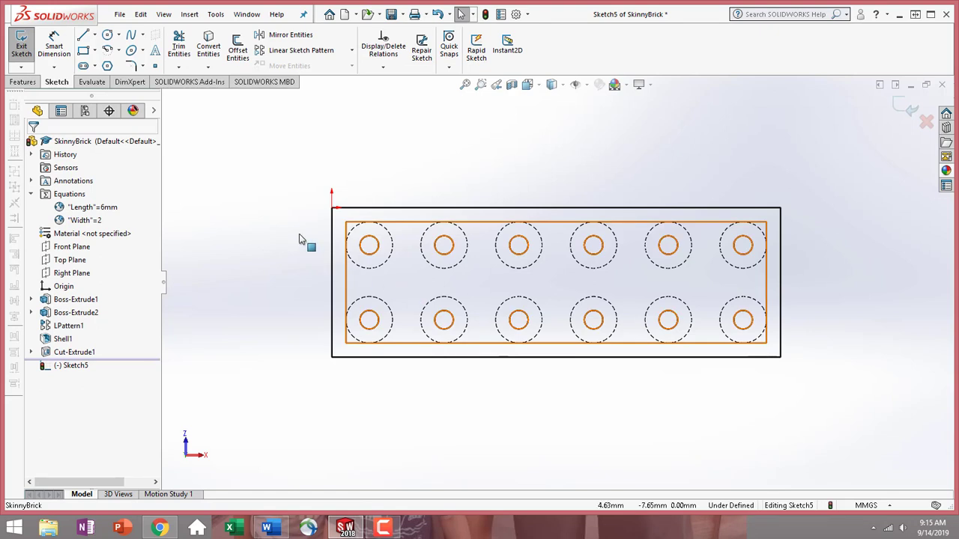
left_click(219, 57)
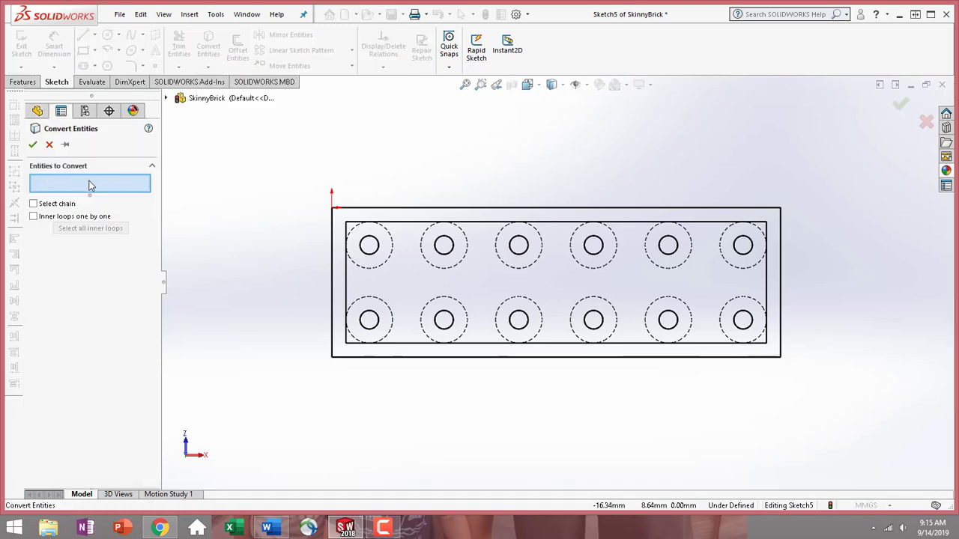
left_click(384, 265)
left_click(442, 274)
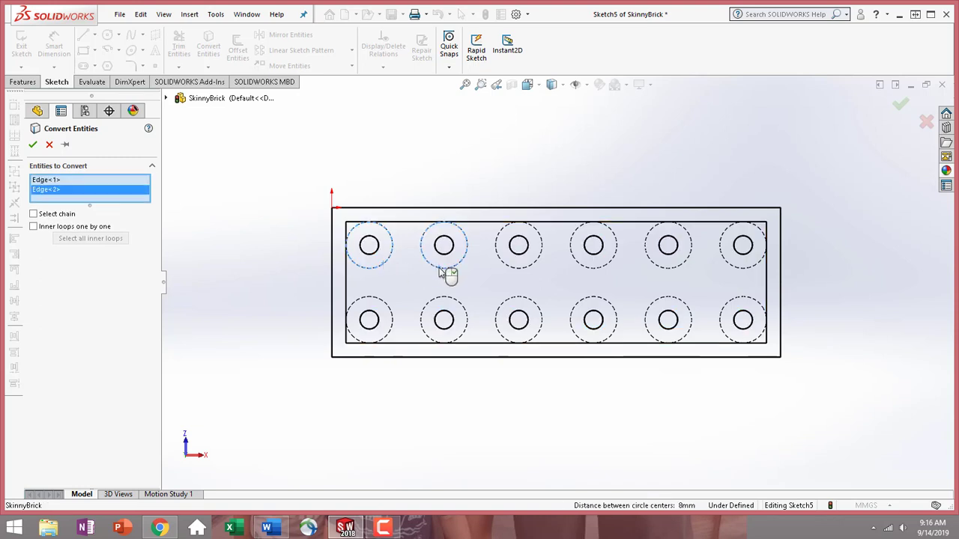
left_click(434, 306)
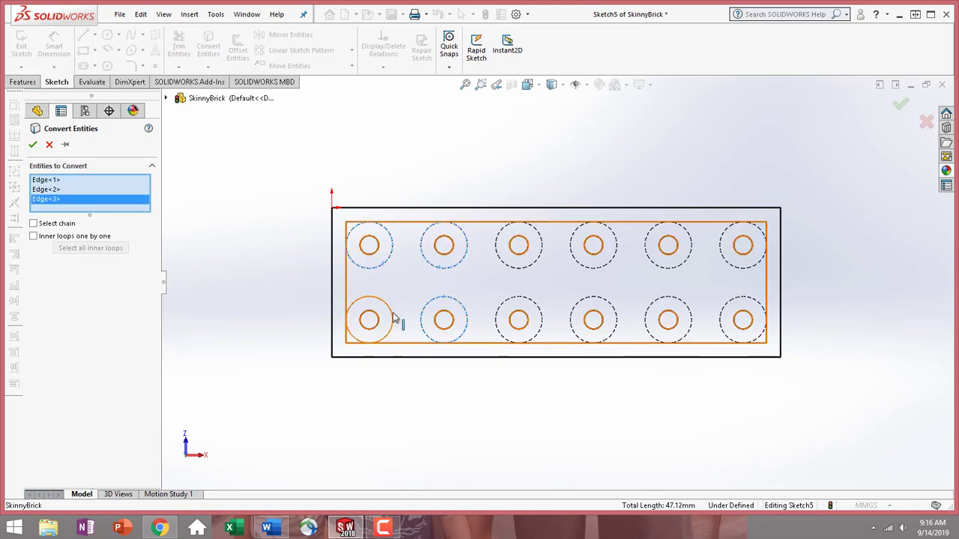
left_click(394, 321)
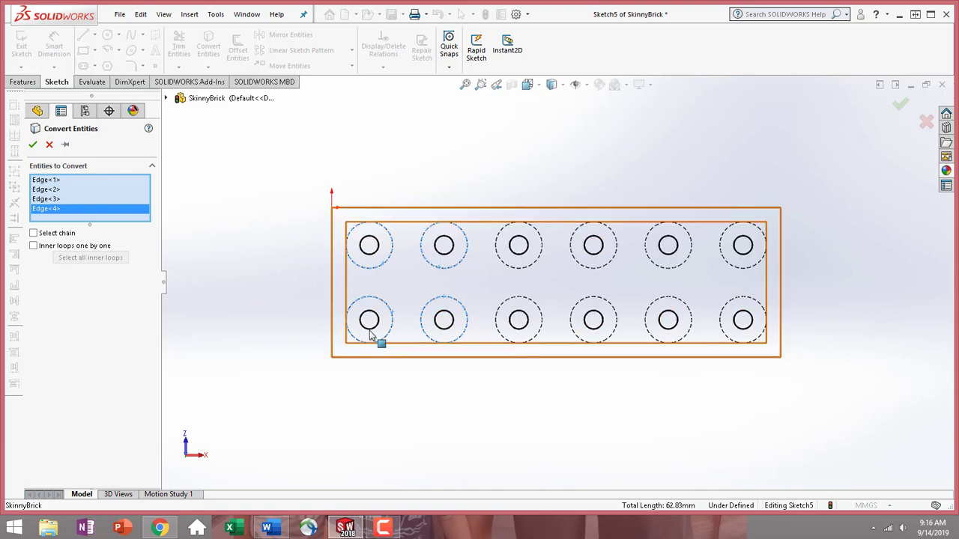
left_click(32, 145)
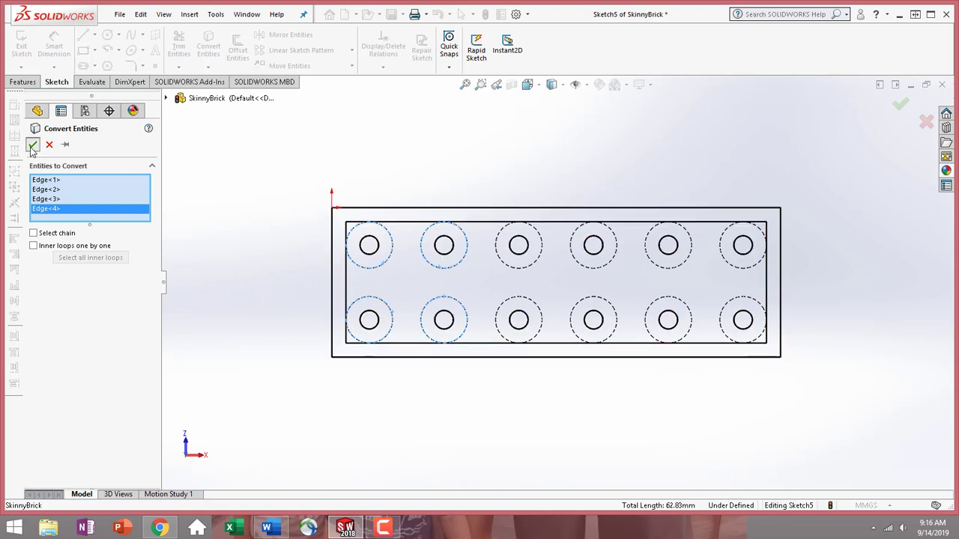
Step: Sketch two concentric circles centred between the four converted boss circles, with radii of about 2.87 mm and 1.81 mm
mouse_move(577, 423)
middle_mouse_down()
mouse_move(600, 434)
mouse_move(565, 448)
middle_mouse_up()
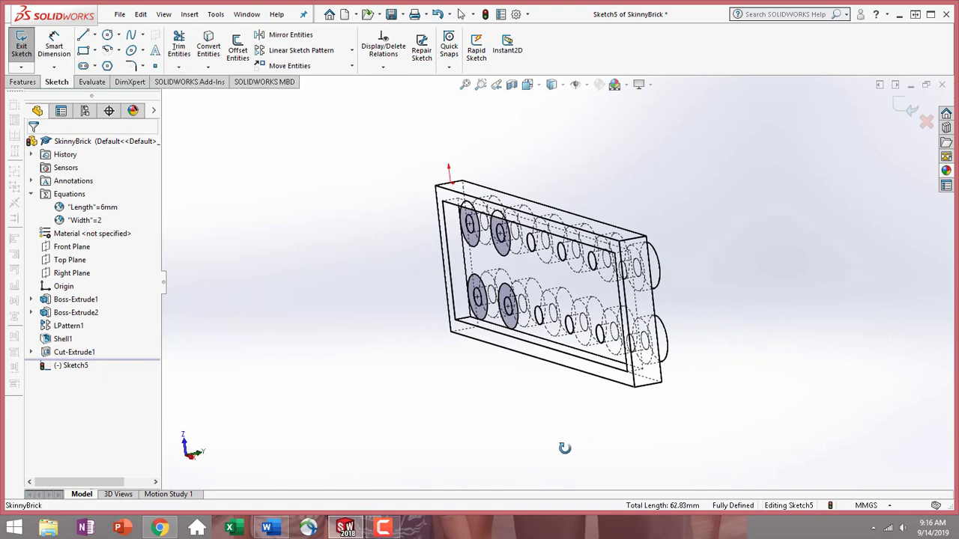
middle_click_drag(565, 448, 618, 419)
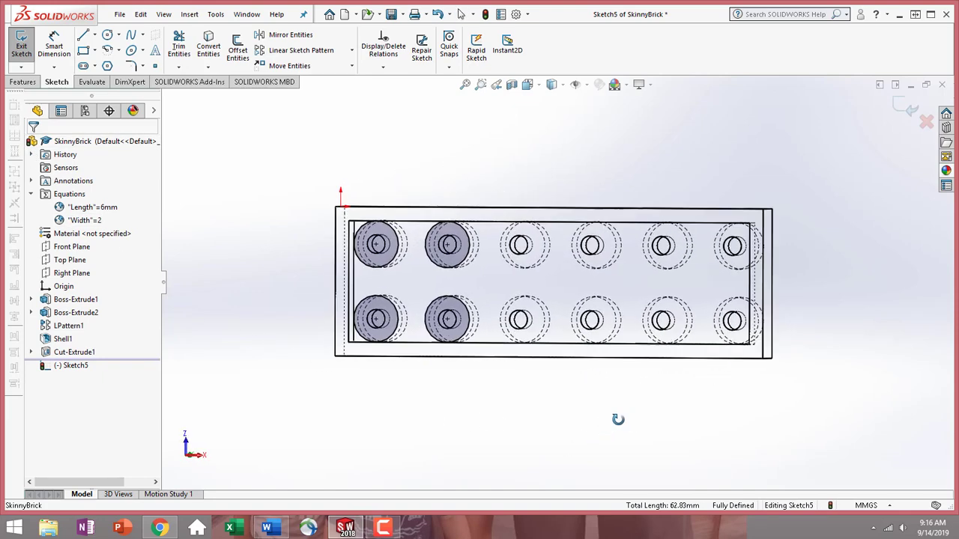
left_click(516, 288)
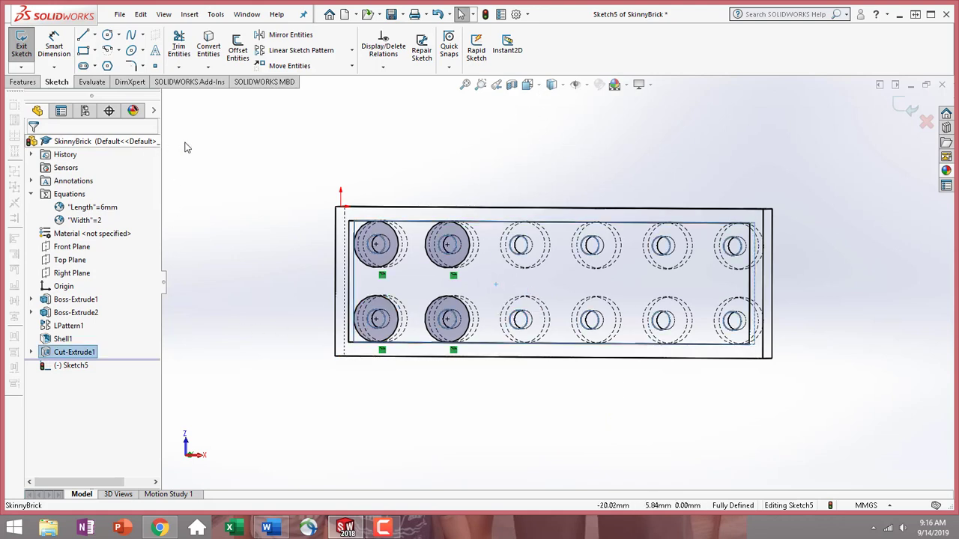
left_click(540, 86)
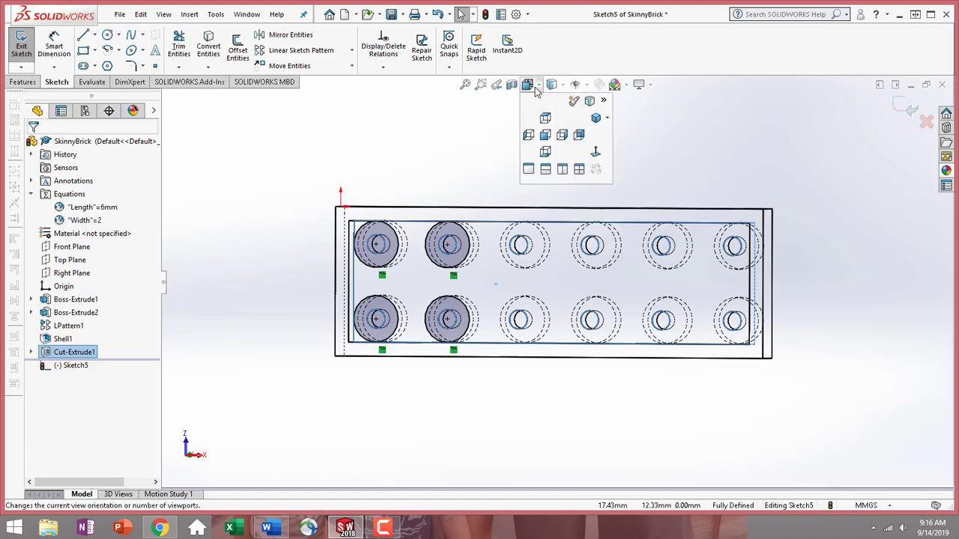
left_click(597, 153)
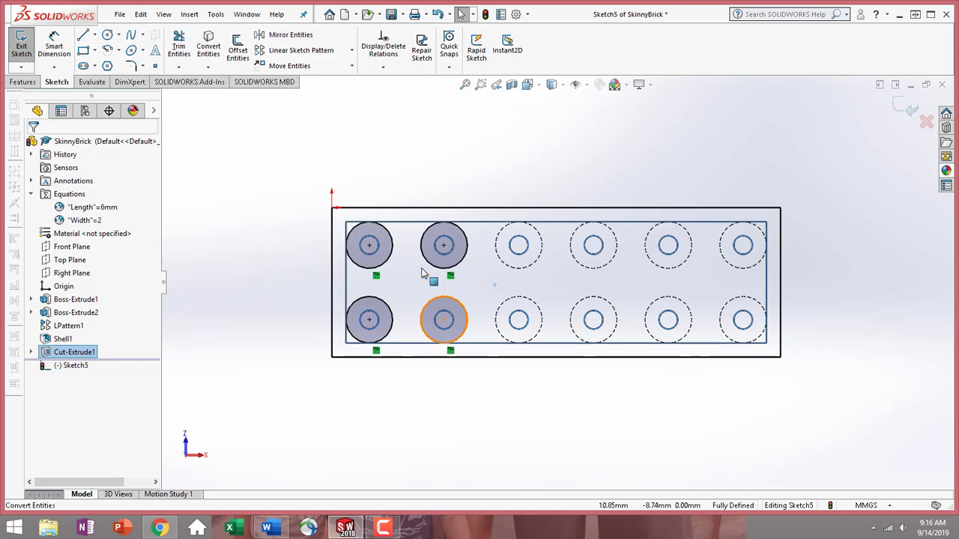
left_click(108, 35)
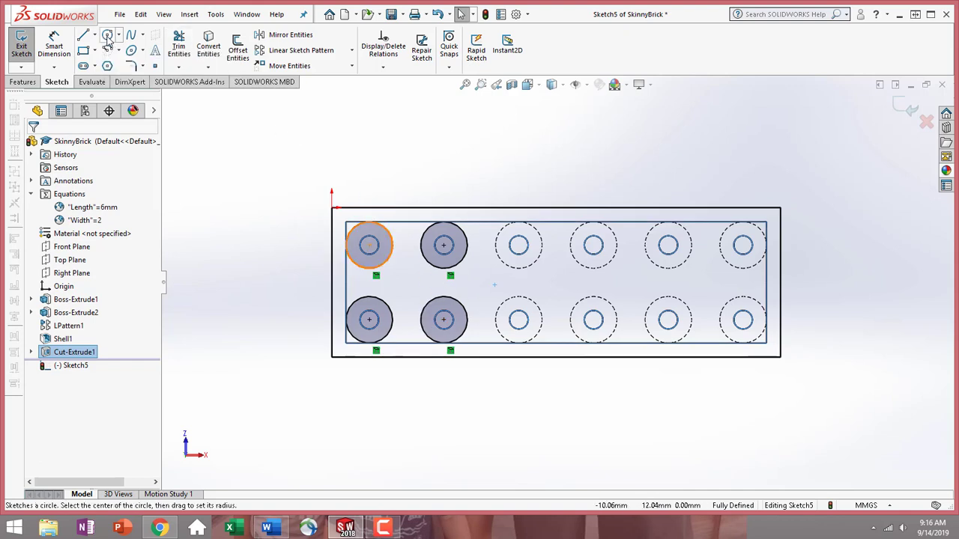
left_click(405, 283)
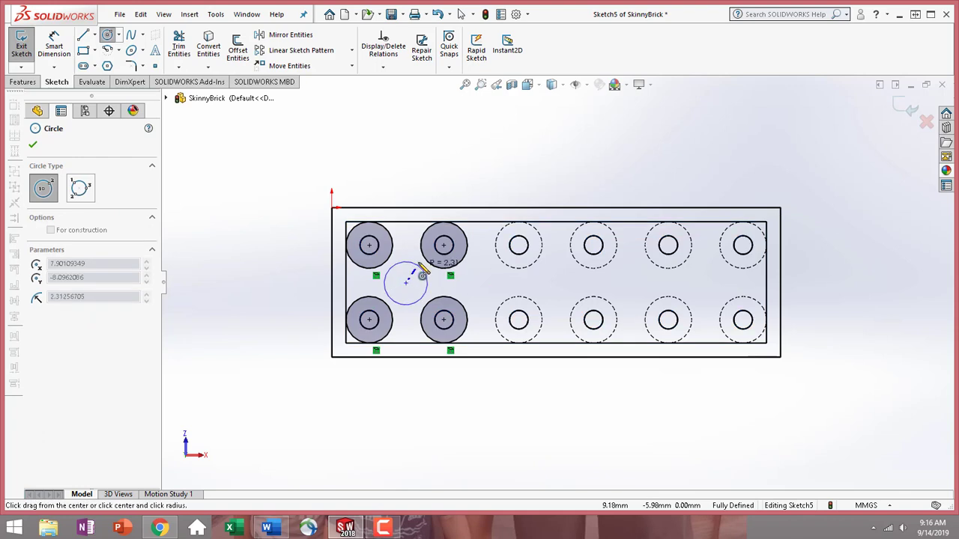
left_click(423, 273)
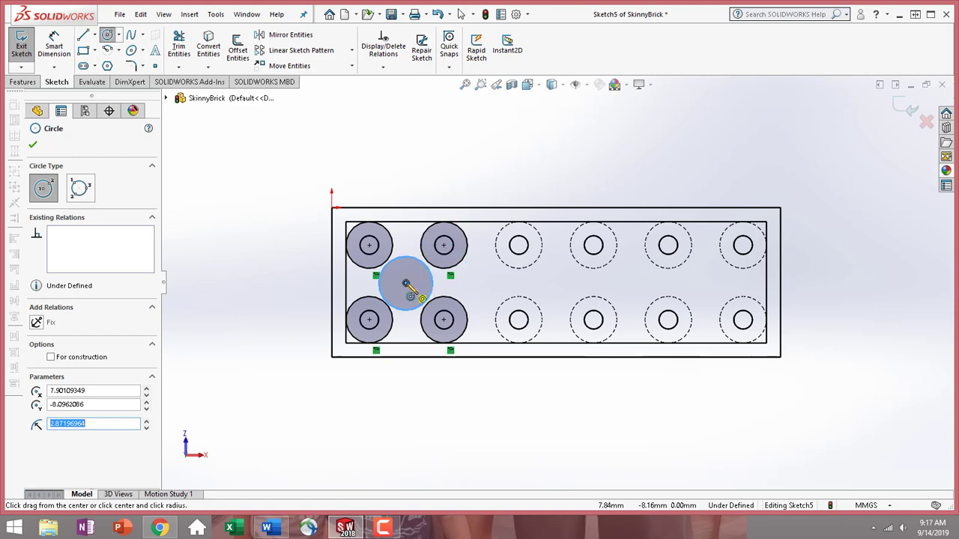
left_click(406, 284)
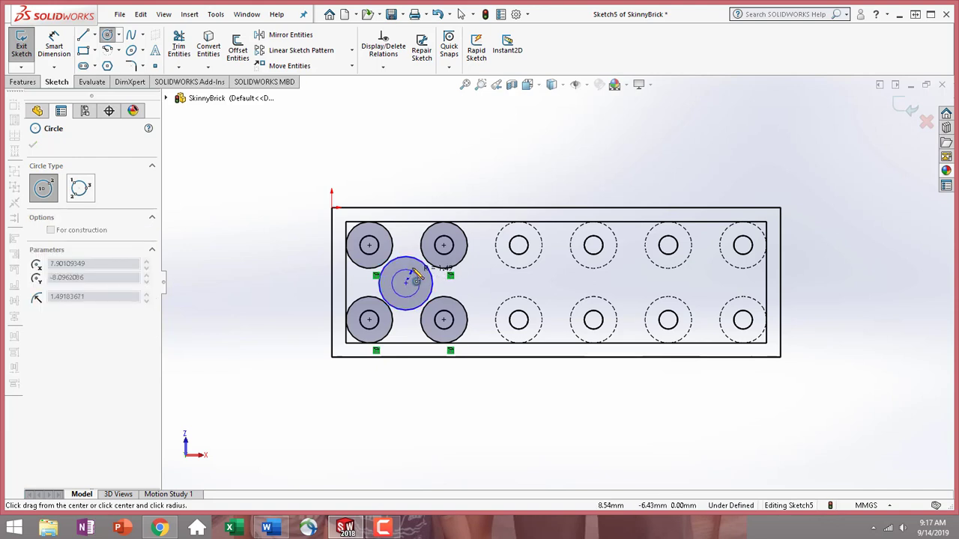
key("Escape")
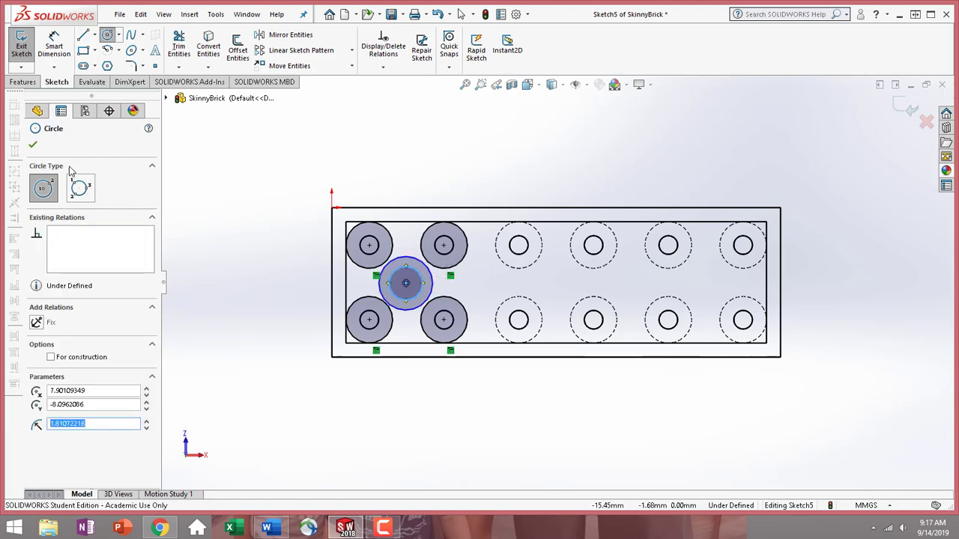
Step: Add a tangent relation between the outer centre circle and the converted boss circle nearest the origin
left_click(33, 144)
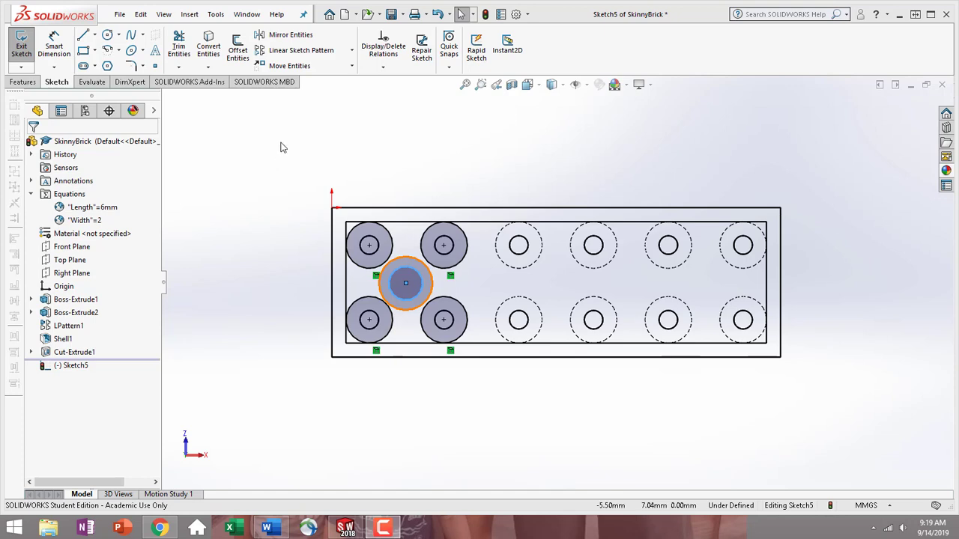
left_click(383, 68)
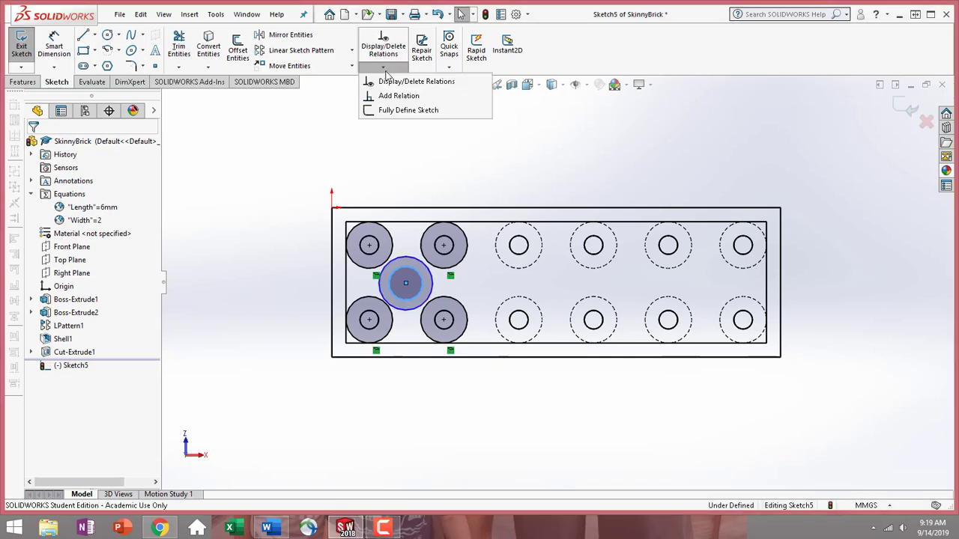
left_click(399, 96)
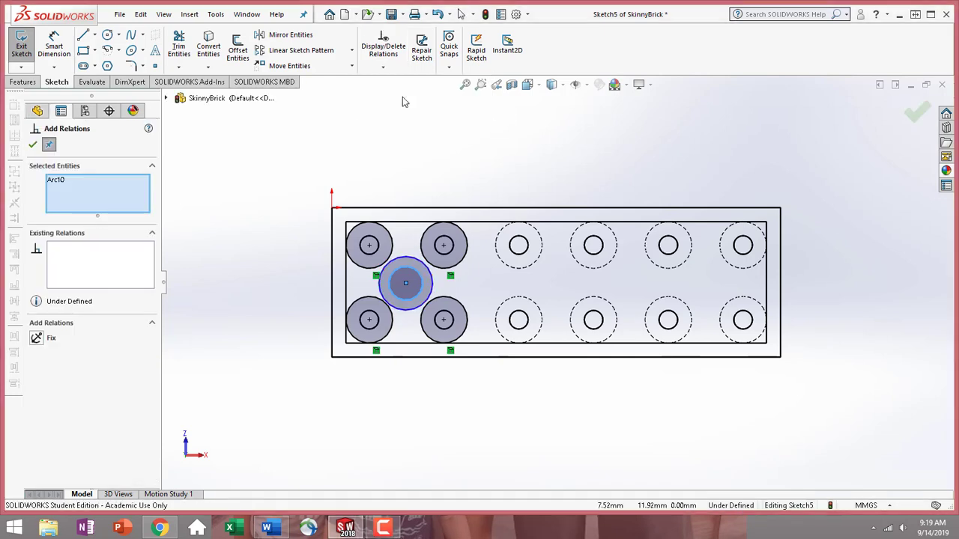
left_click(69, 181)
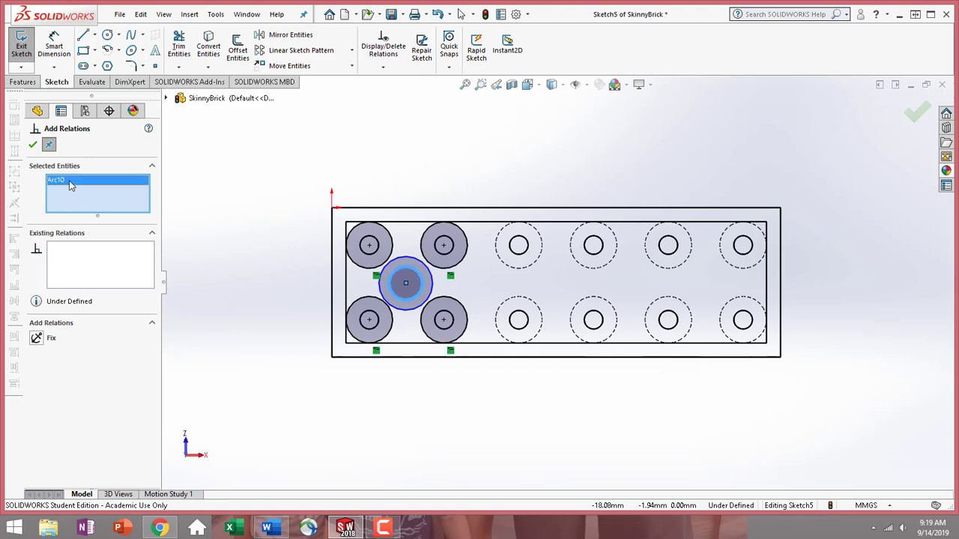
key("Delete")
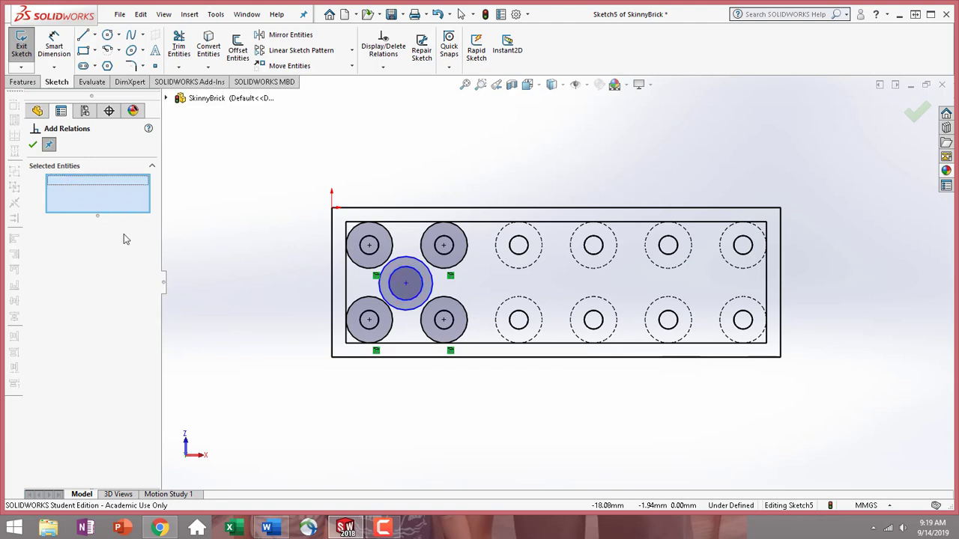
left_click(413, 313)
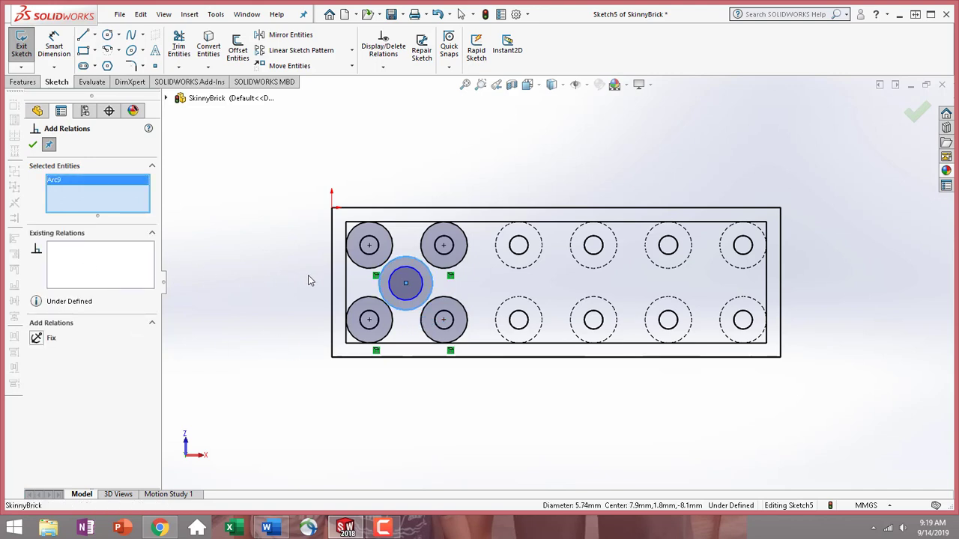
left_click(363, 270)
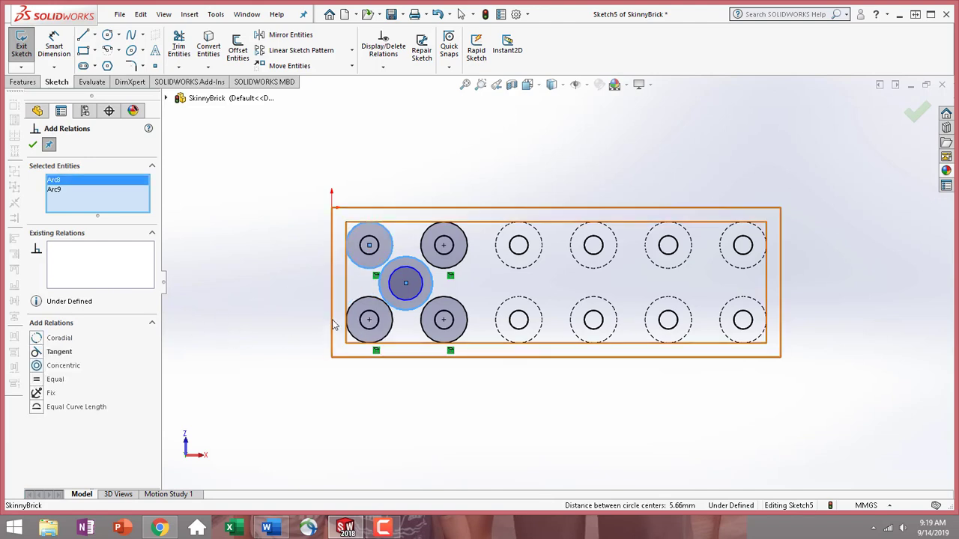
left_click(39, 353)
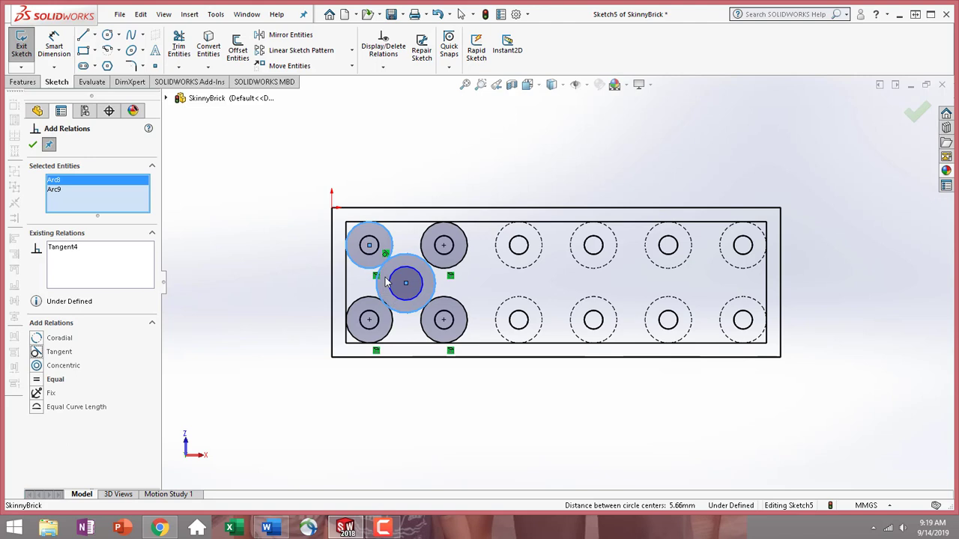
left_click(33, 144)
left_click(385, 449)
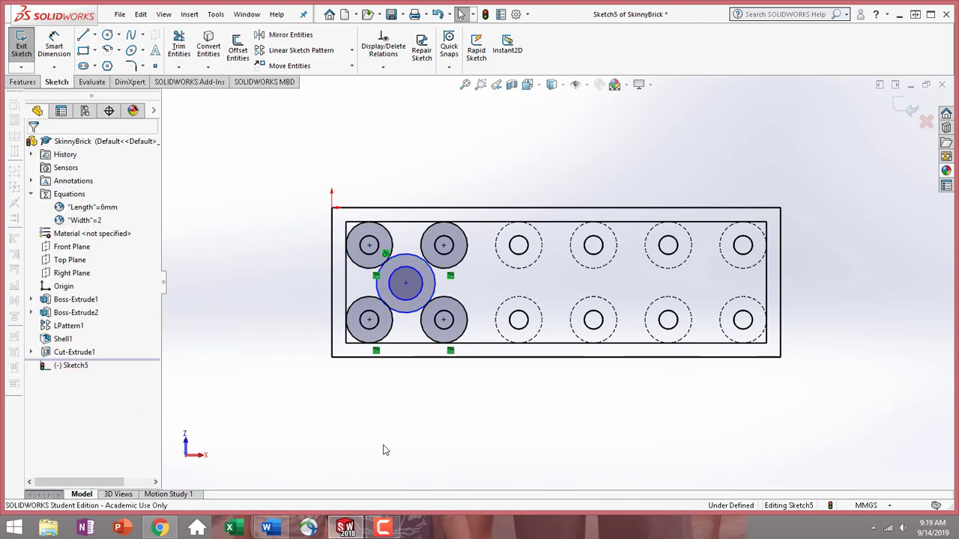
Step: Make the outer centre circle tangent to the other boss circle at the brick's origin end
left_click(403, 316)
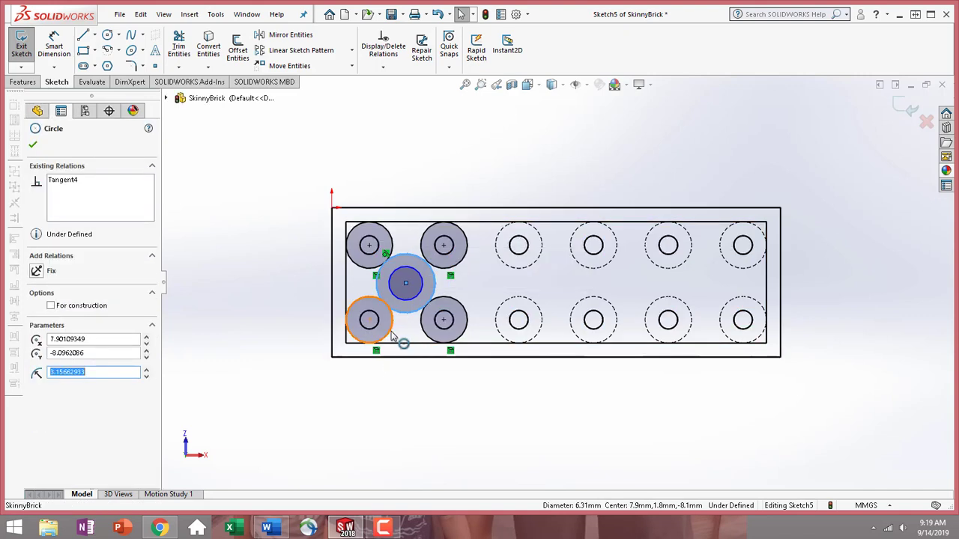
left_click(392, 334, "ctrl")
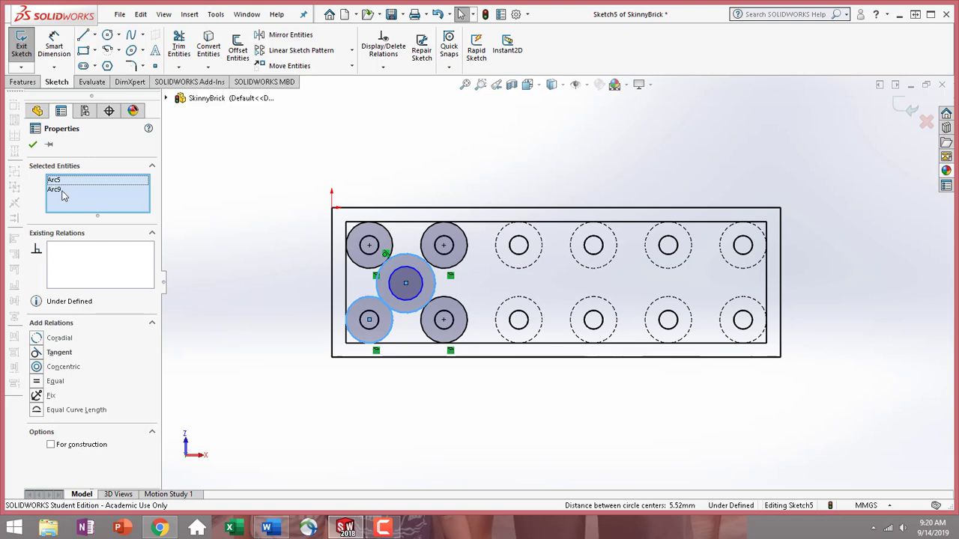
left_click(39, 353)
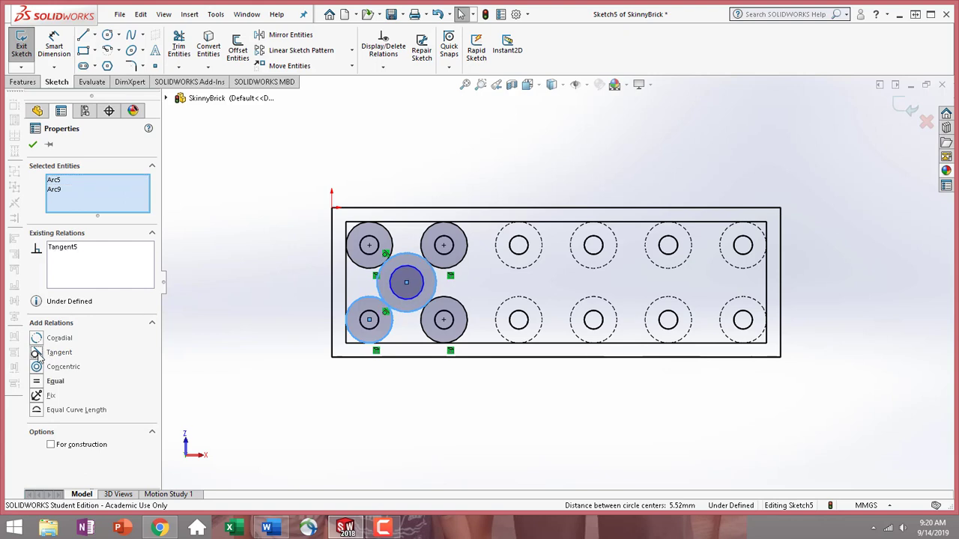
left_click(33, 144)
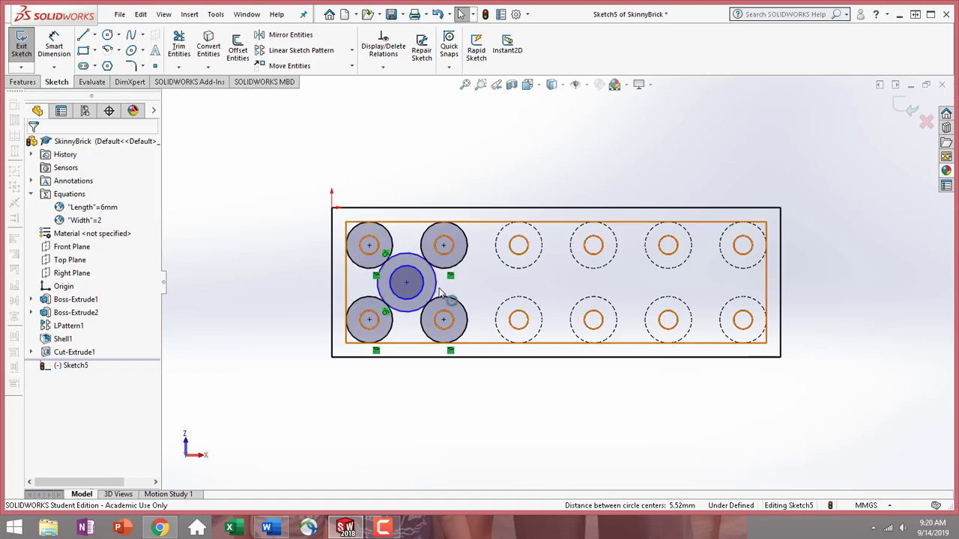
Step: Make the outer centre circle tangent to the second boss circle in the long row that starts nearest the origin
mouse_move(437, 295)
left_mouse_down()
mouse_move(416, 298)
mouse_move(443, 298)
mouse_move(423, 294)
left_mouse_up()
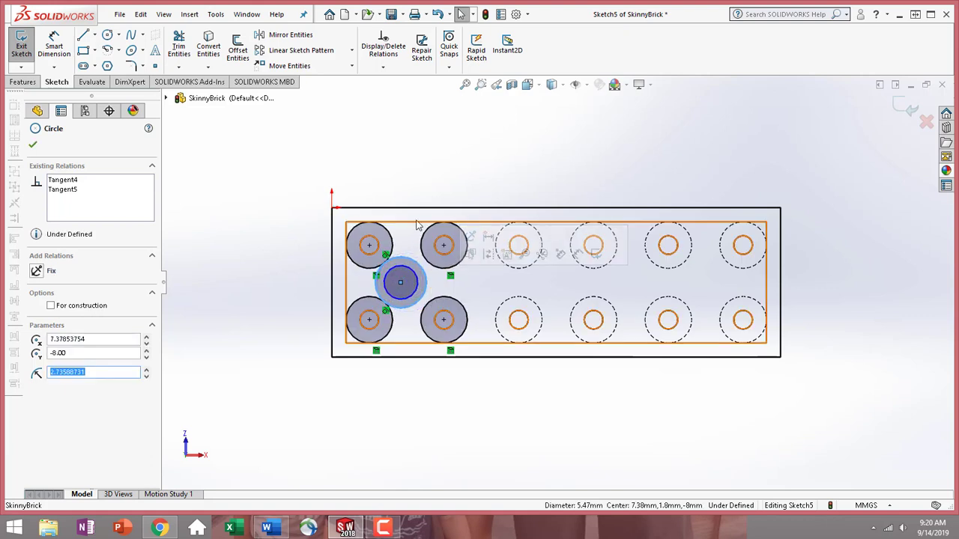
left_click(362, 157)
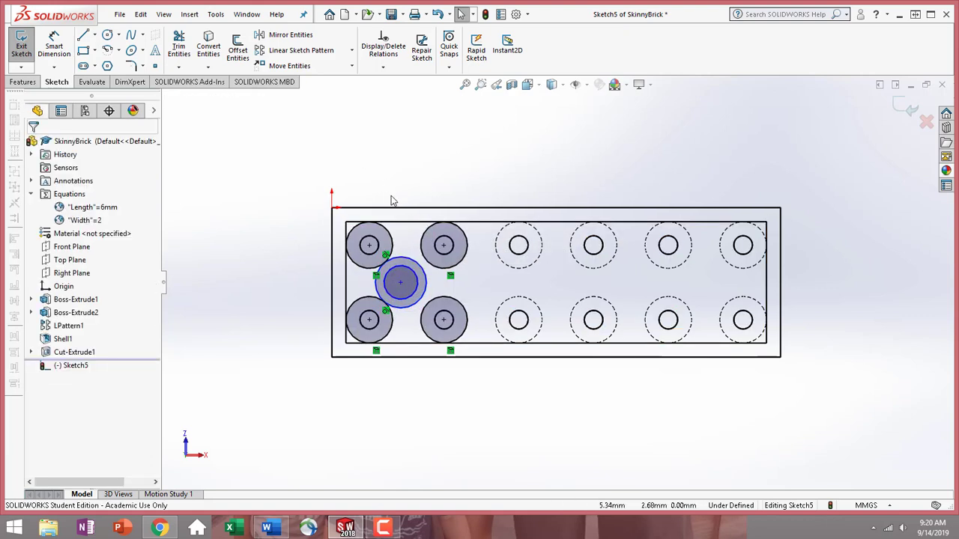
left_click(421, 273)
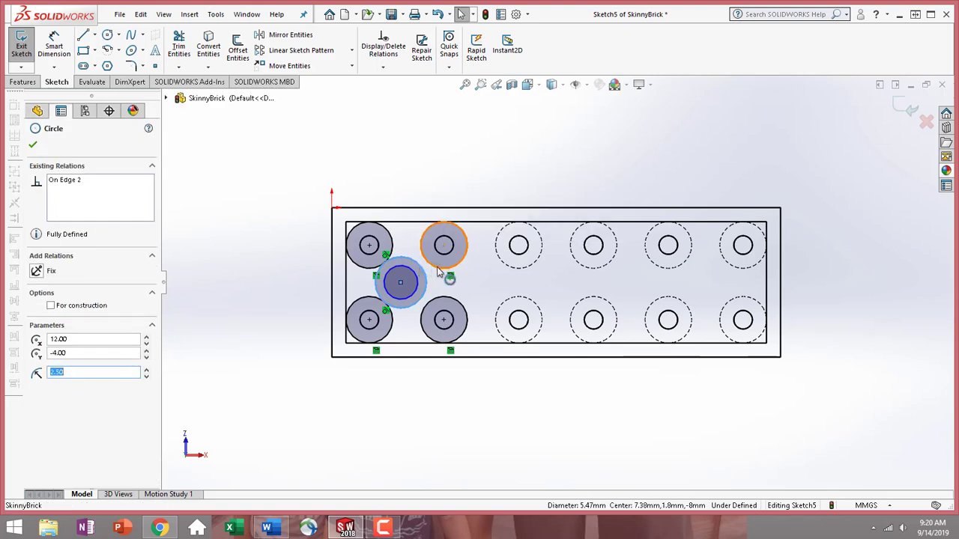
left_click(439, 273, "ctrl")
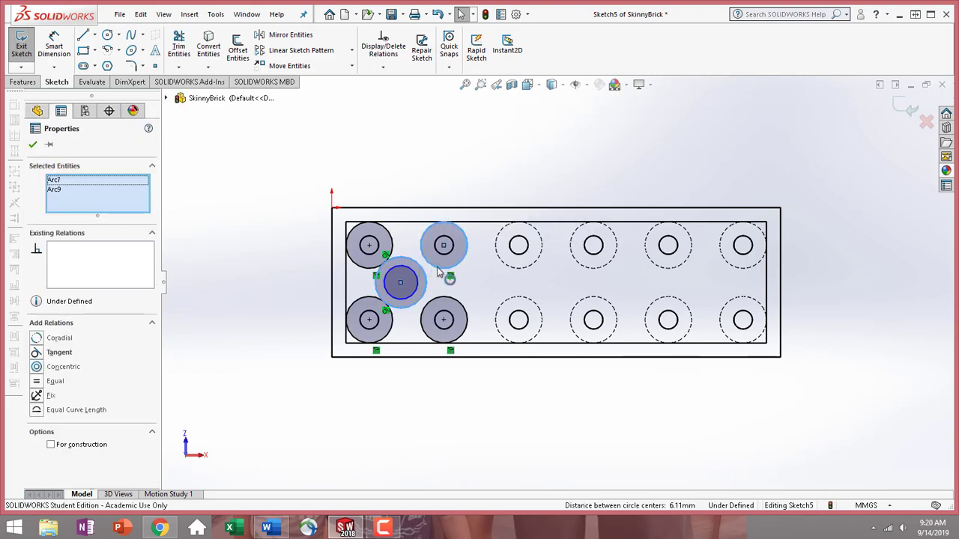
left_click(37, 353)
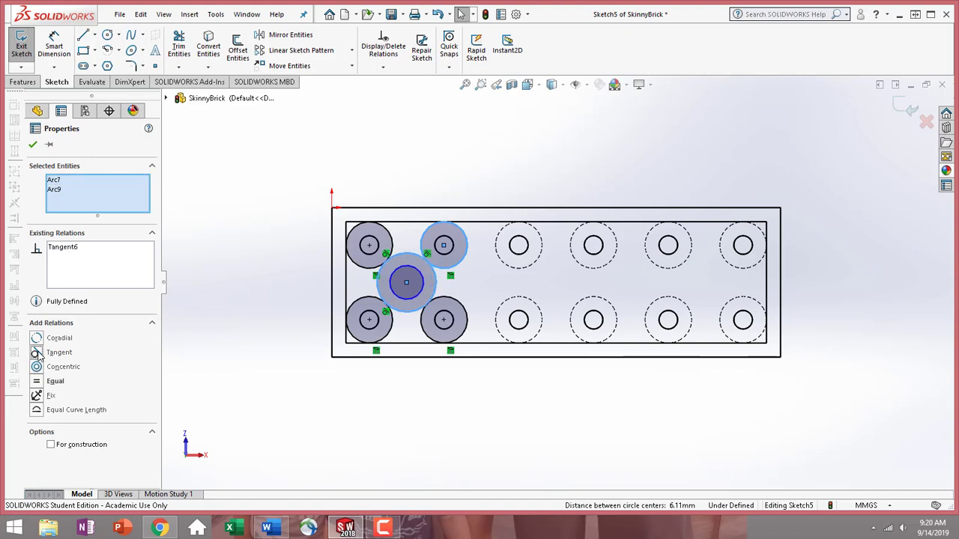
left_click(33, 143)
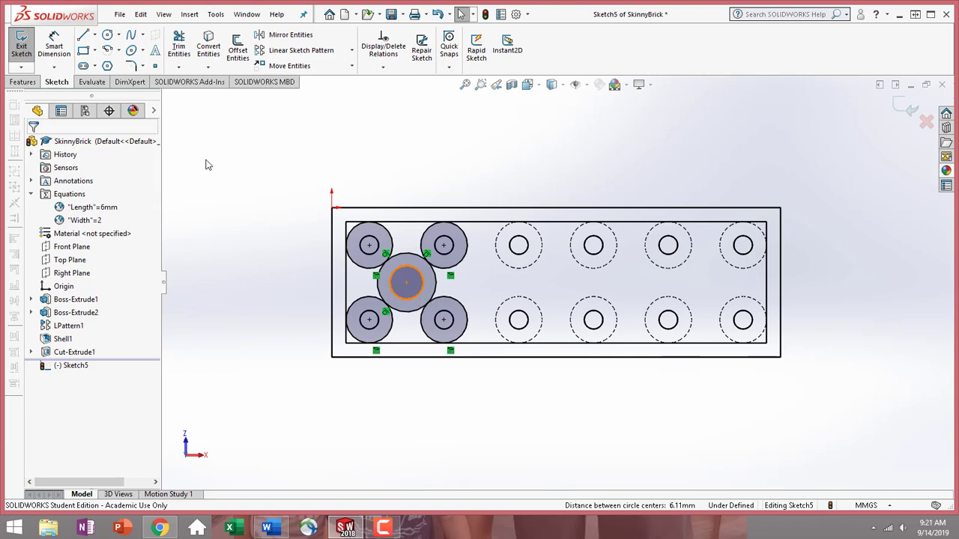
Step: Dimension the inner centre circle's diameter and set it to 5 mm
left_click(54, 42)
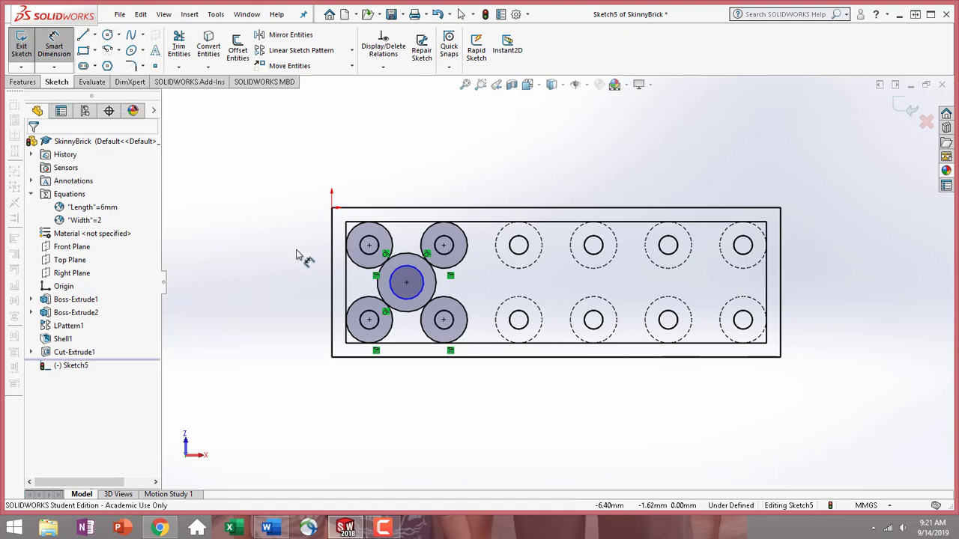
left_click(417, 300)
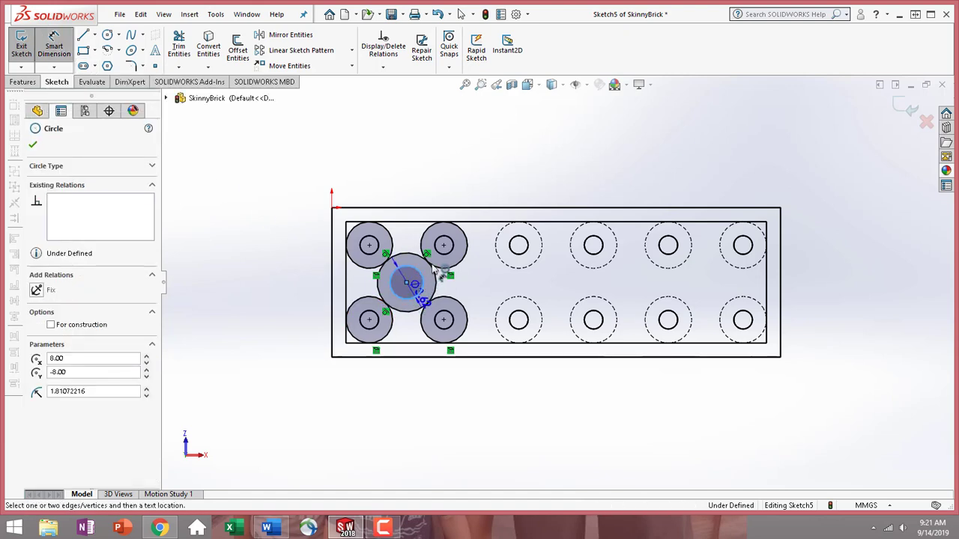
left_click(471, 153)
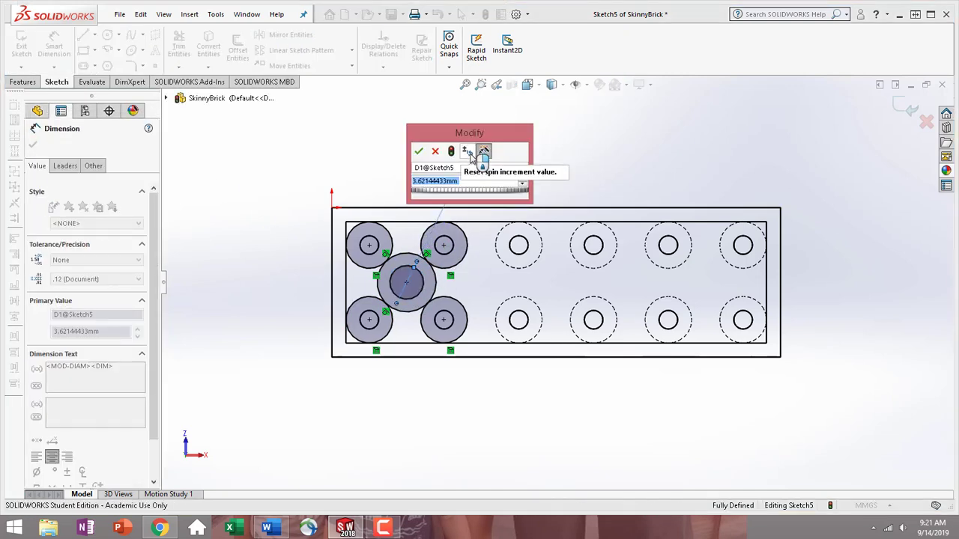
type("5")
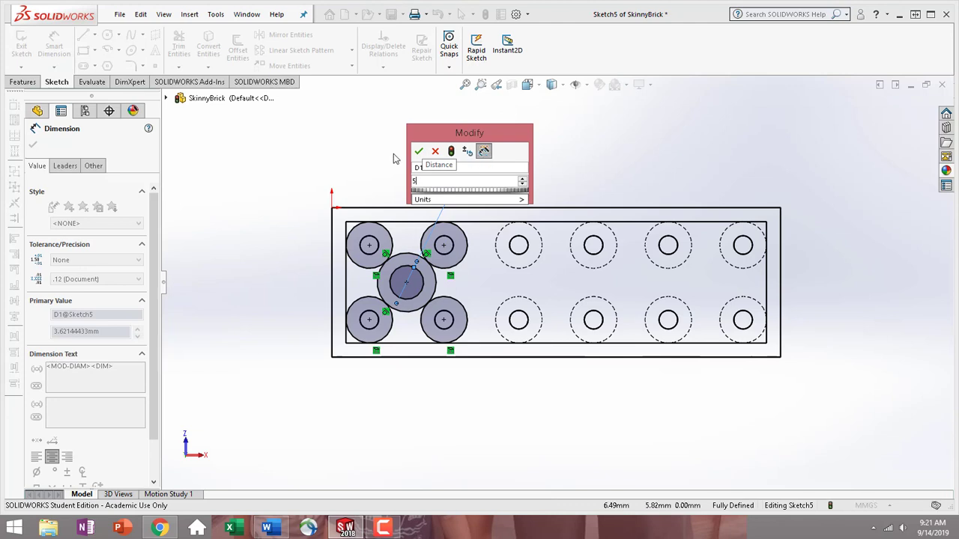
left_click(419, 151)
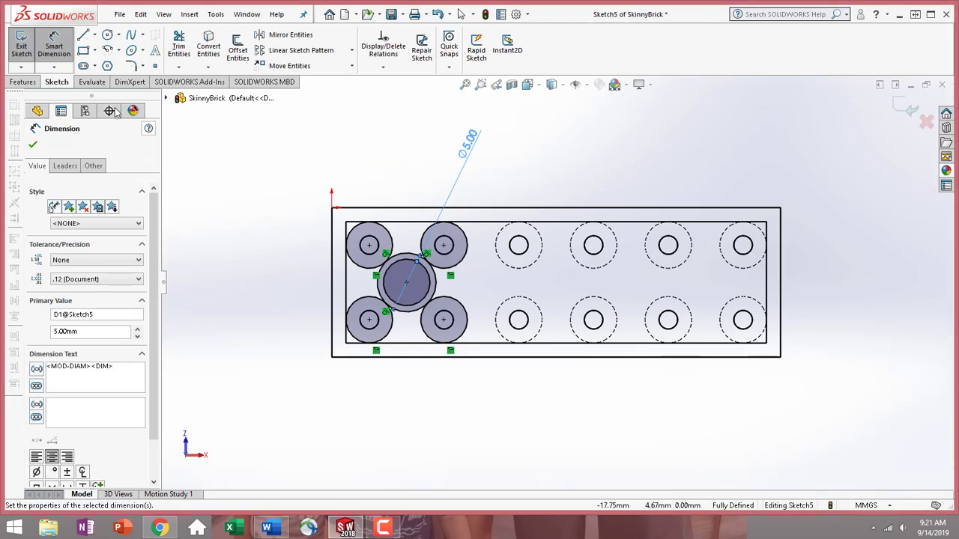
left_click(33, 144)
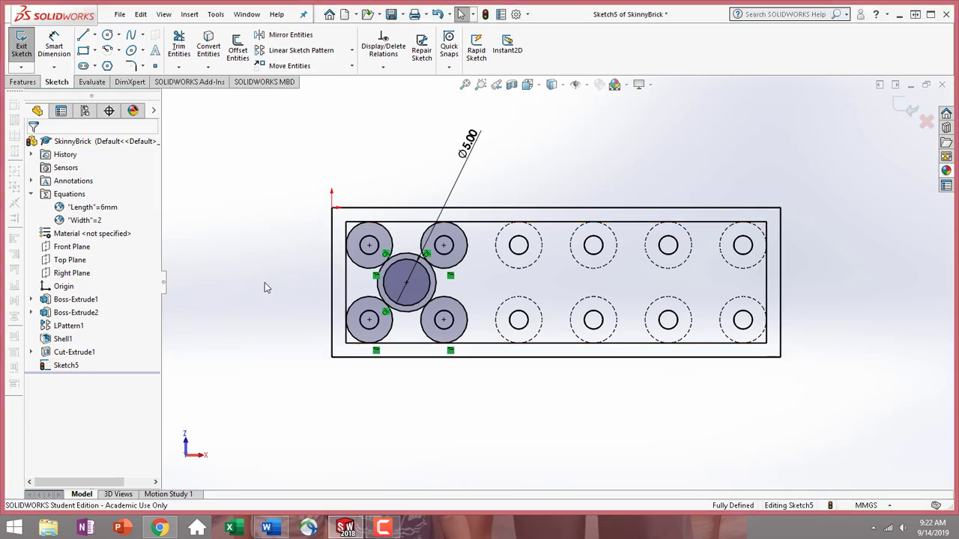
Step: Extrude the outer centre circle contour as a merged boss, Up To Surface, ending at the brick's open rim face
left_click(24, 83)
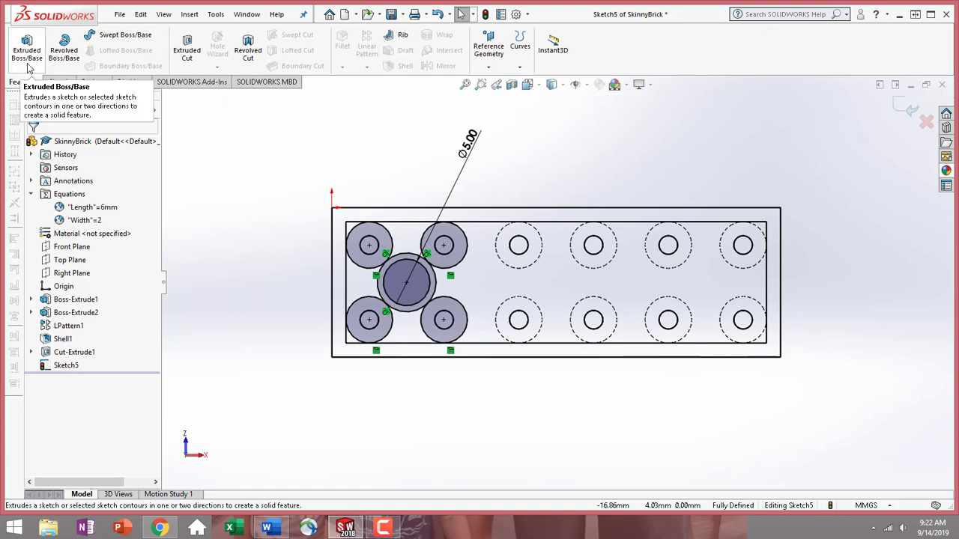
left_click(27, 66)
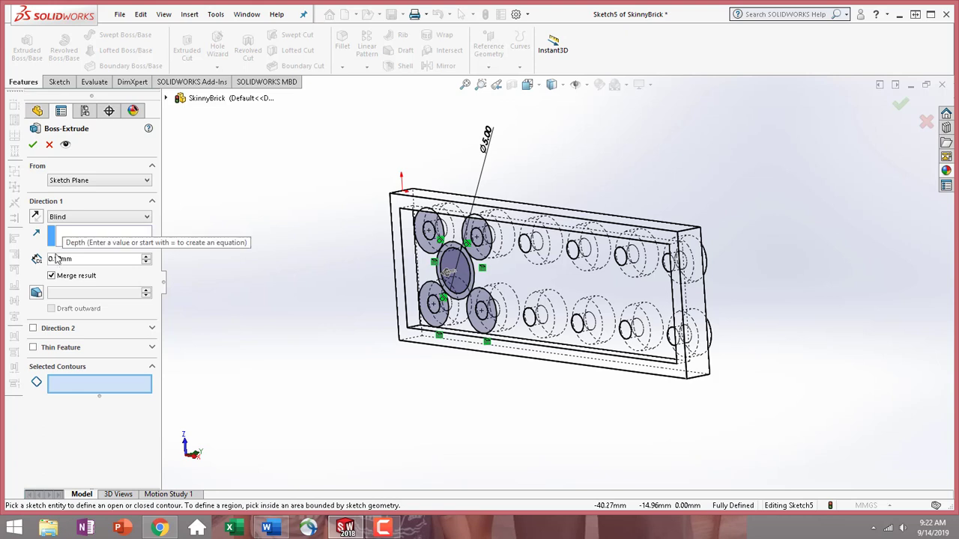
left_click(79, 218)
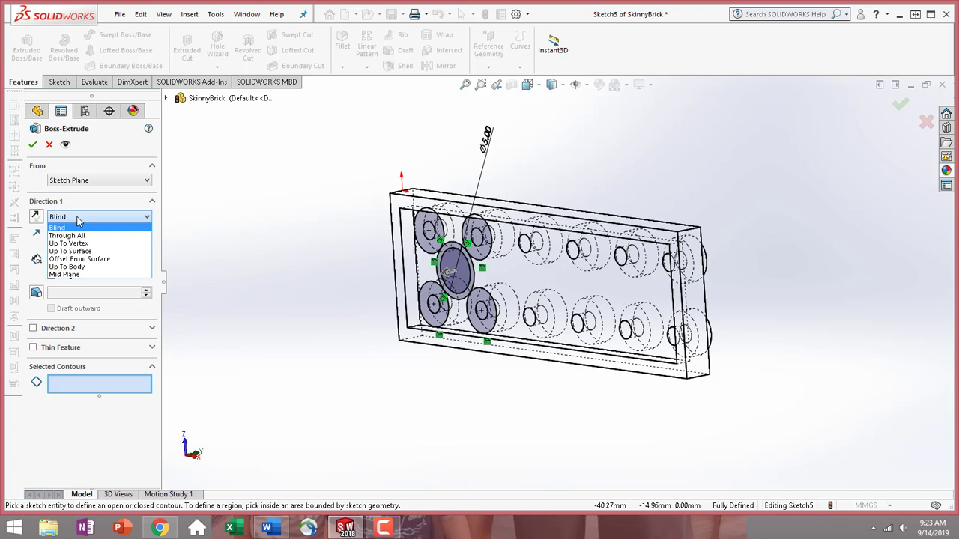
left_click(97, 252)
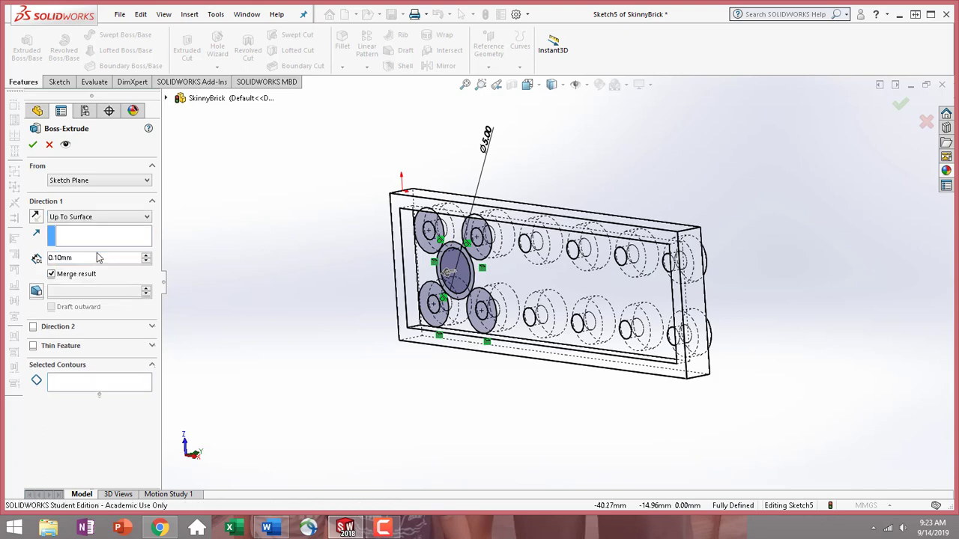
left_click(402, 209)
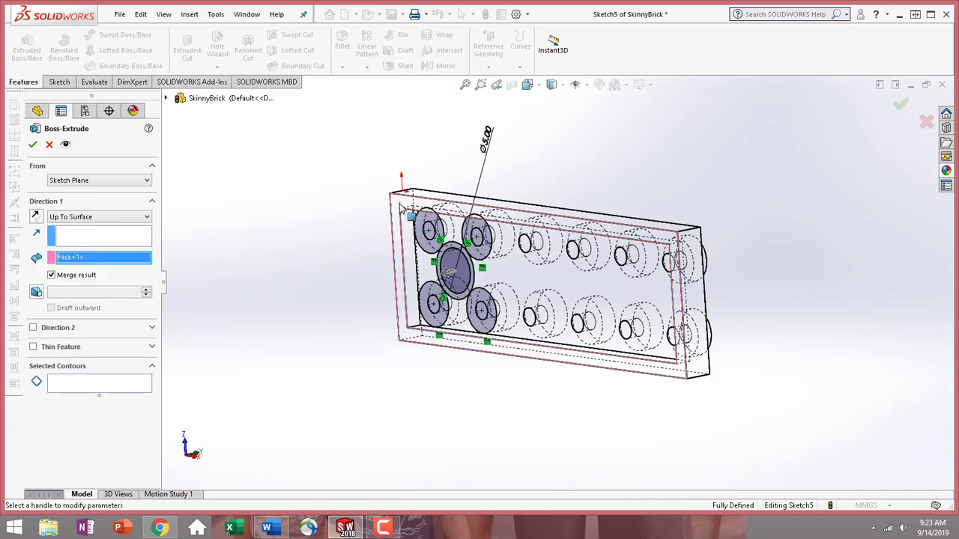
middle_click_drag(337, 315, 432, 281)
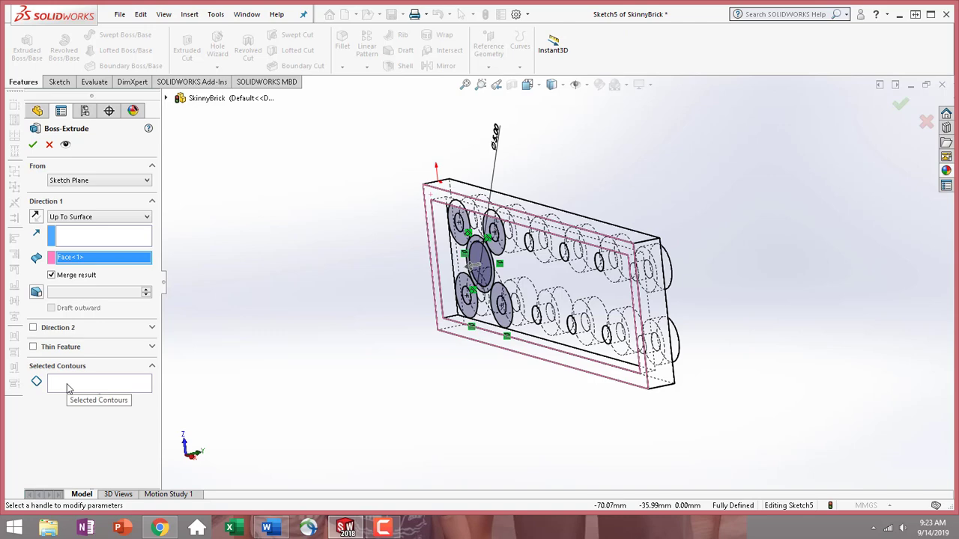
left_click(67, 388)
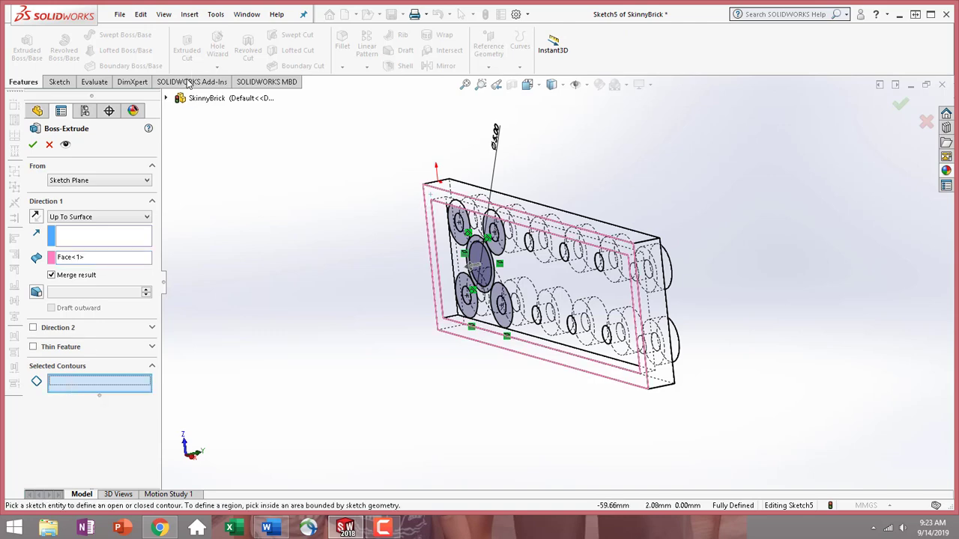
middle_click_drag(403, 318, 439, 318)
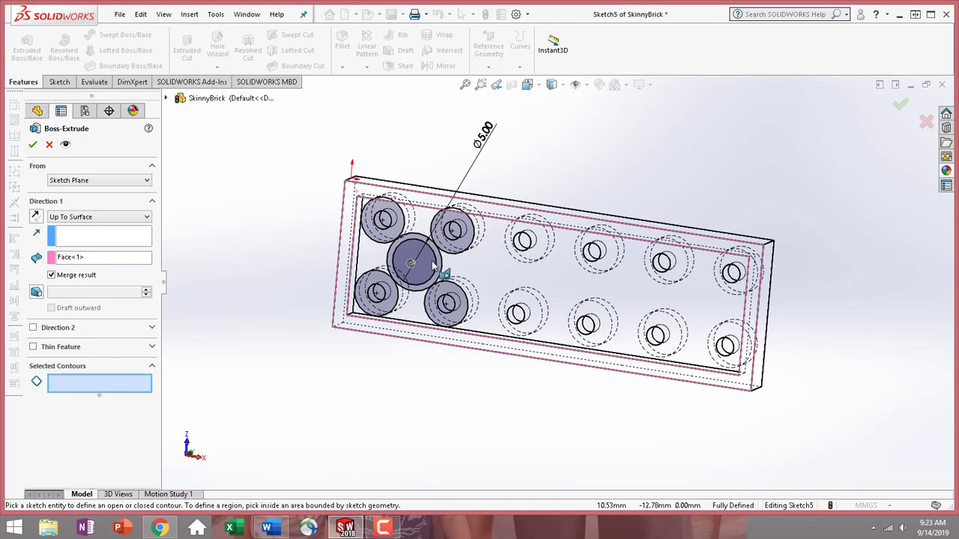
left_click(421, 242)
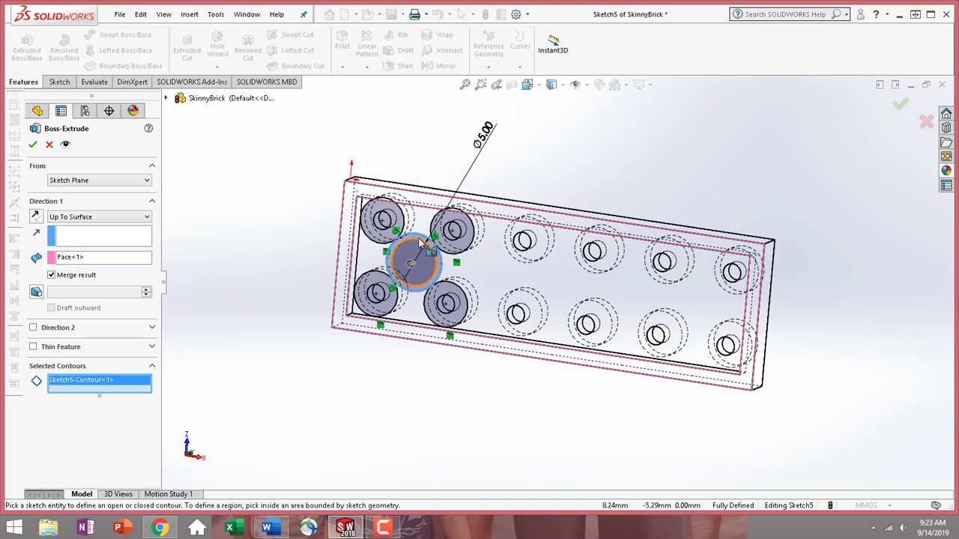
left_click(32, 144)
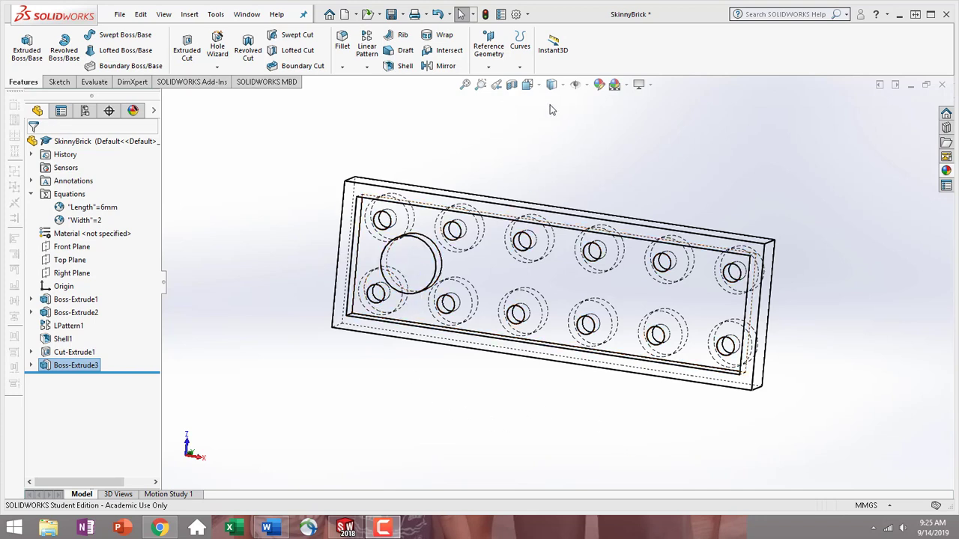
Step: Display the part shaded with edges, and clear the selected contour from the solid centre boss extrusion
left_click(563, 85)
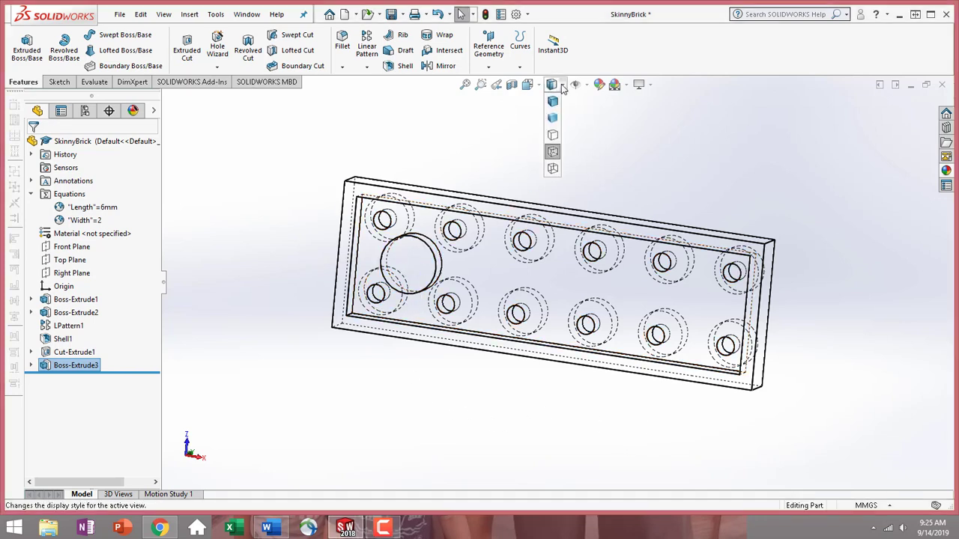
left_click(554, 103)
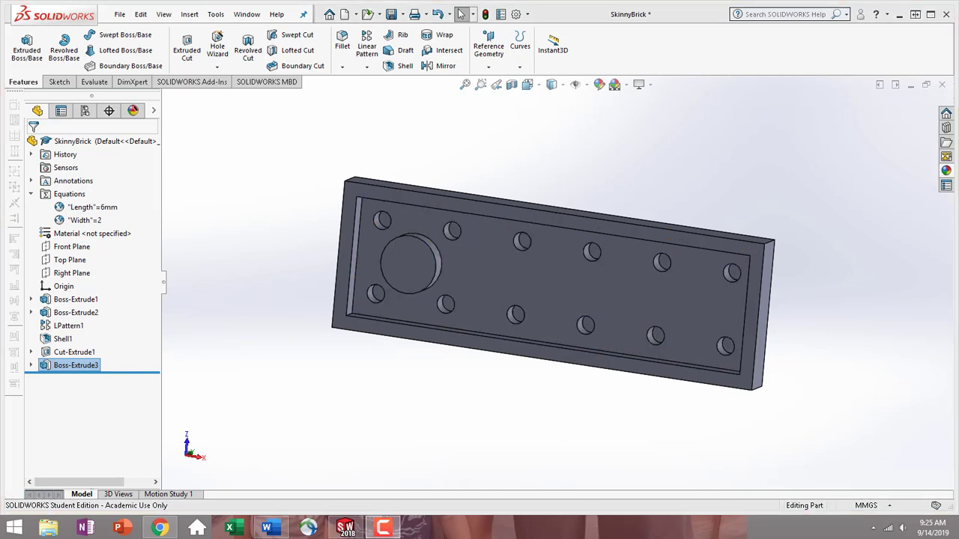
right_click(85, 367)
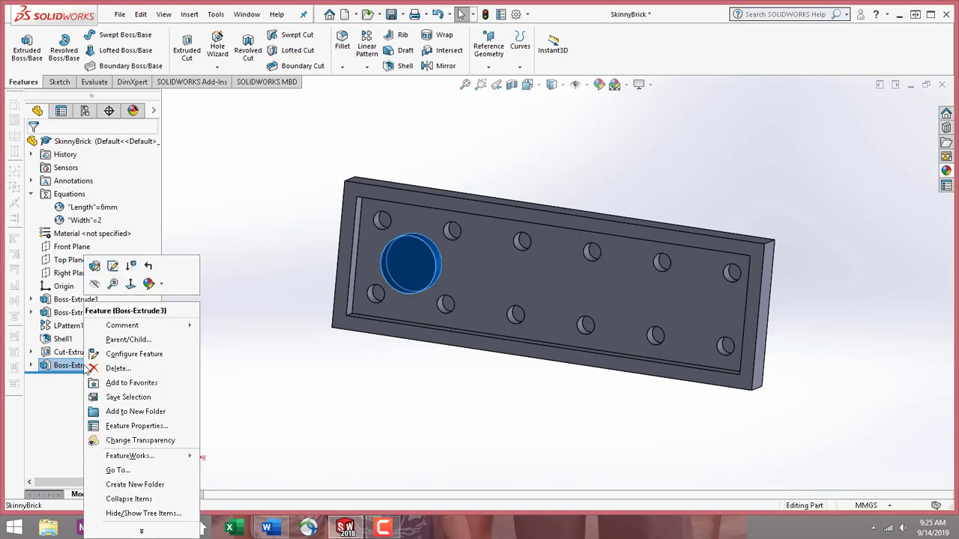
left_click(95, 268)
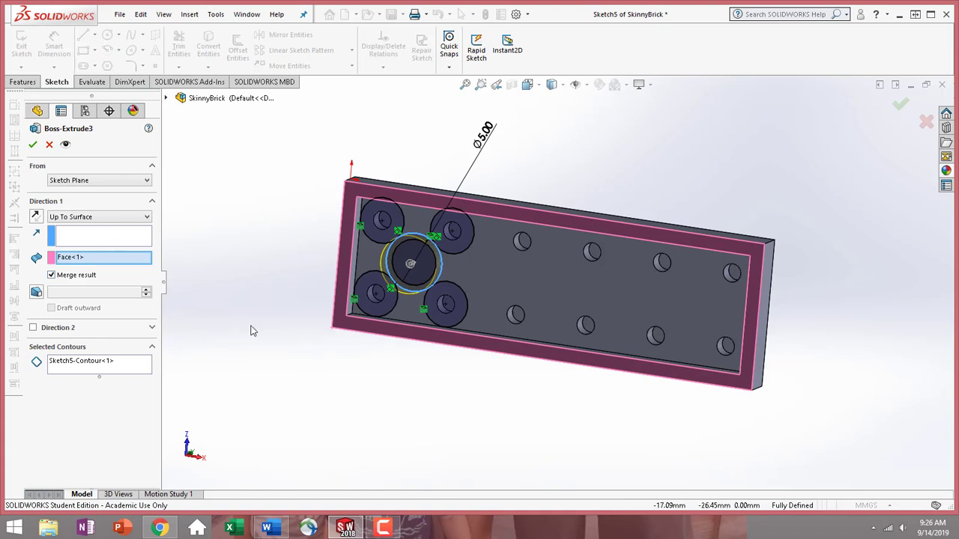
left_click(116, 364)
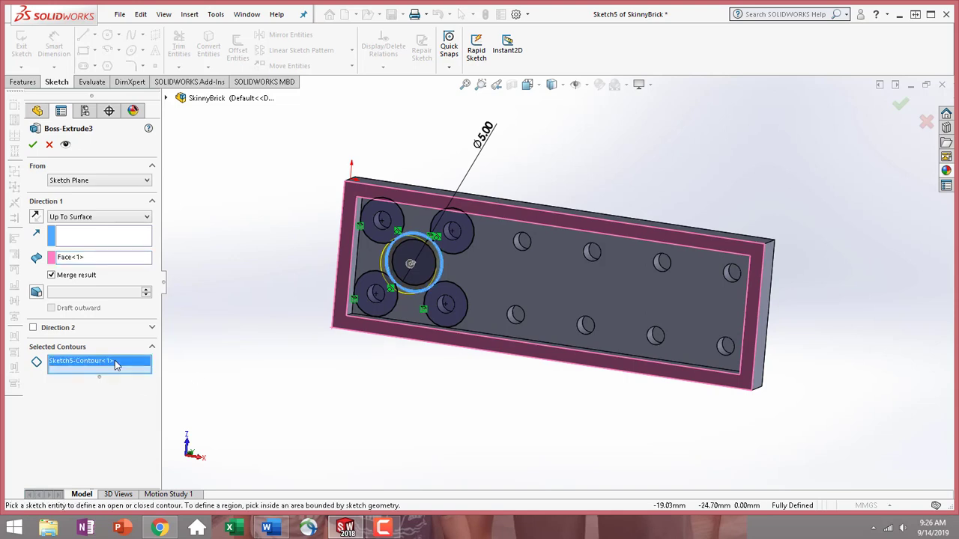
key("Delete")
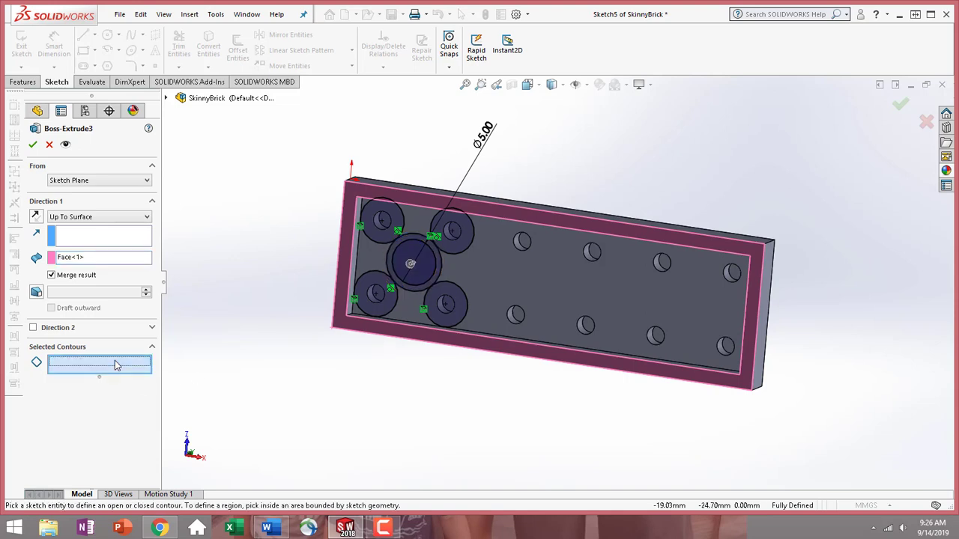
Step: Use the ring region between the two centre circles as the boss extrusion's contour, turning the solid boss into a tube
left_click(167, 98)
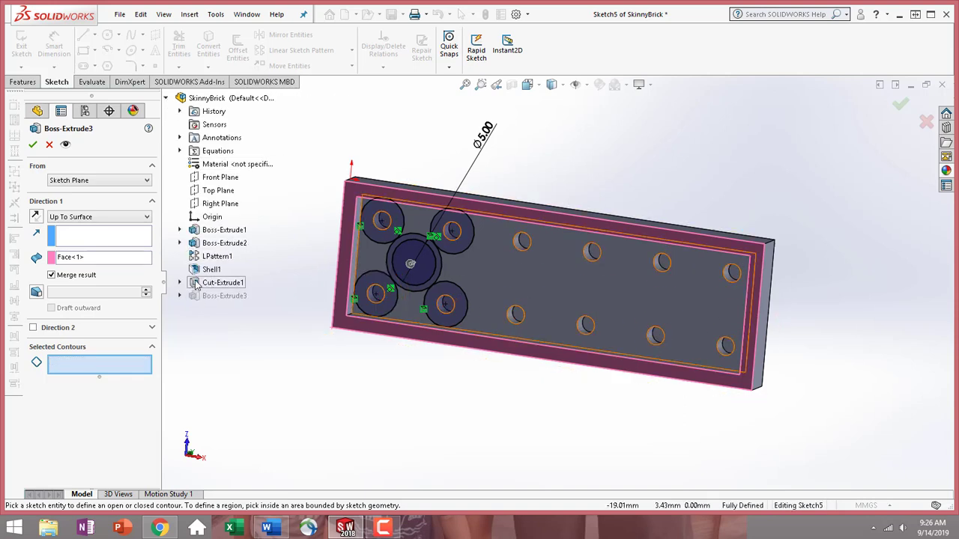
middle_click_drag(390, 375, 421, 377)
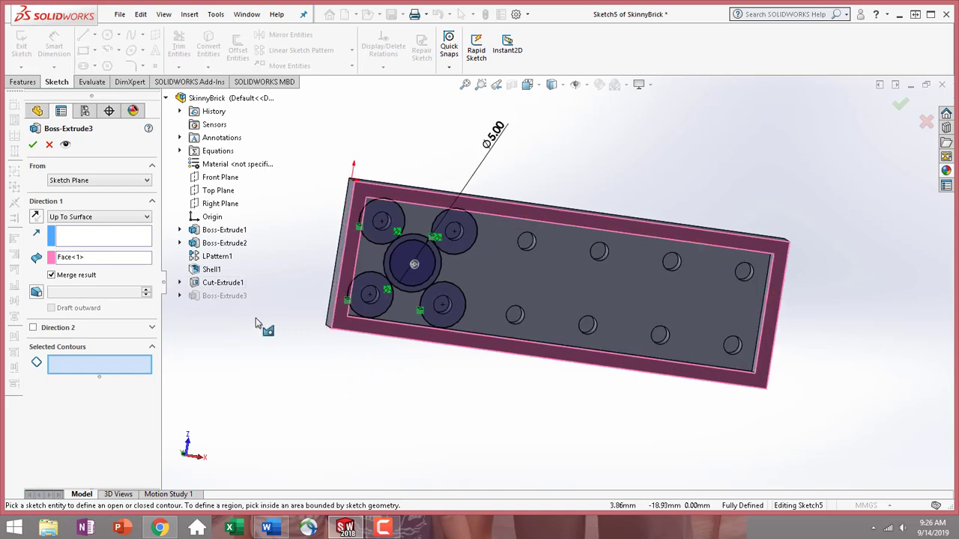
scroll(433, 270, "down", 5)
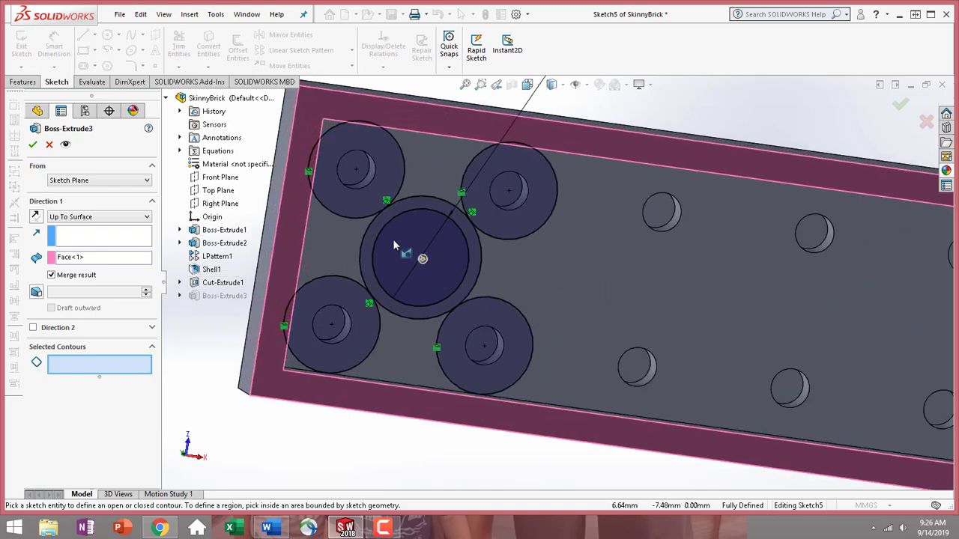
scroll(386, 225, "down", 2)
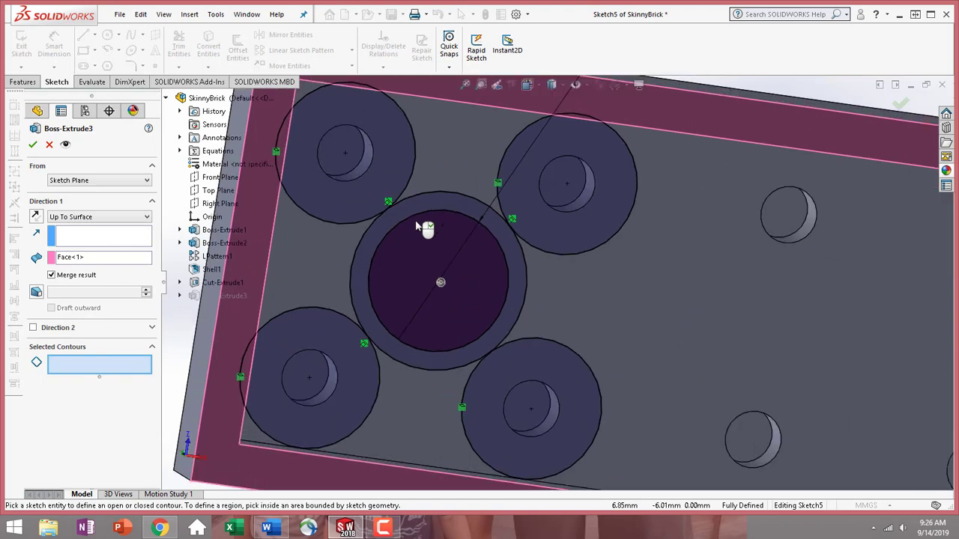
left_click(367, 255)
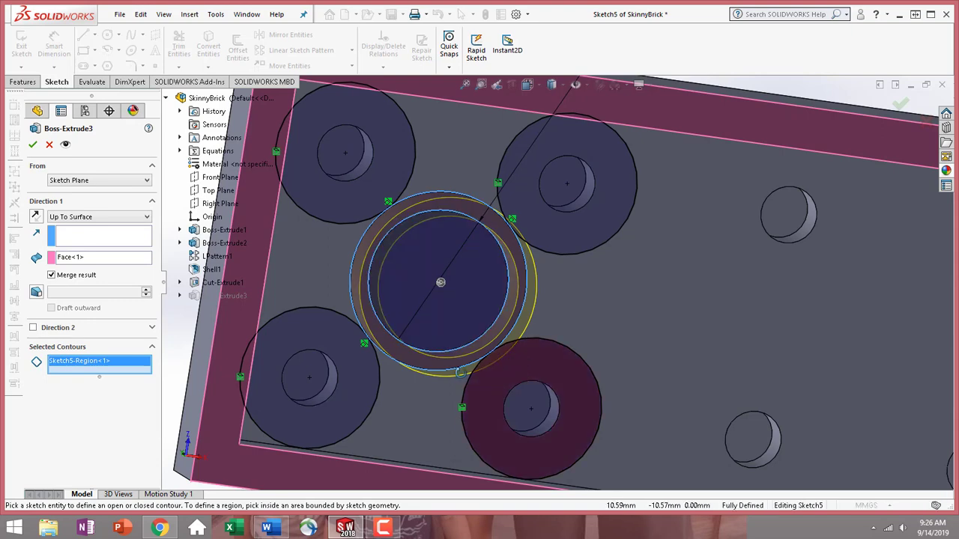
middle_click_drag(517, 352, 417, 375)
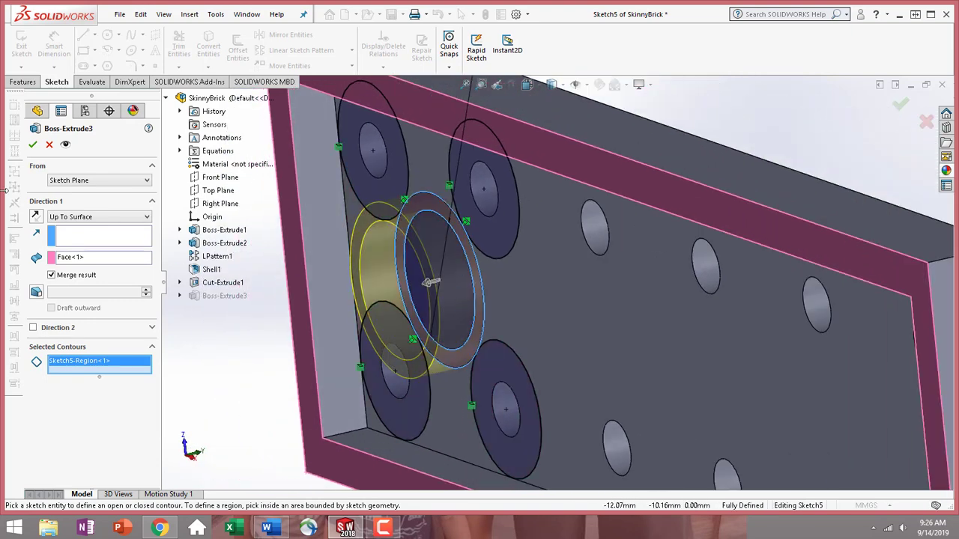
left_click(32, 146)
scroll(579, 348, "up", 7)
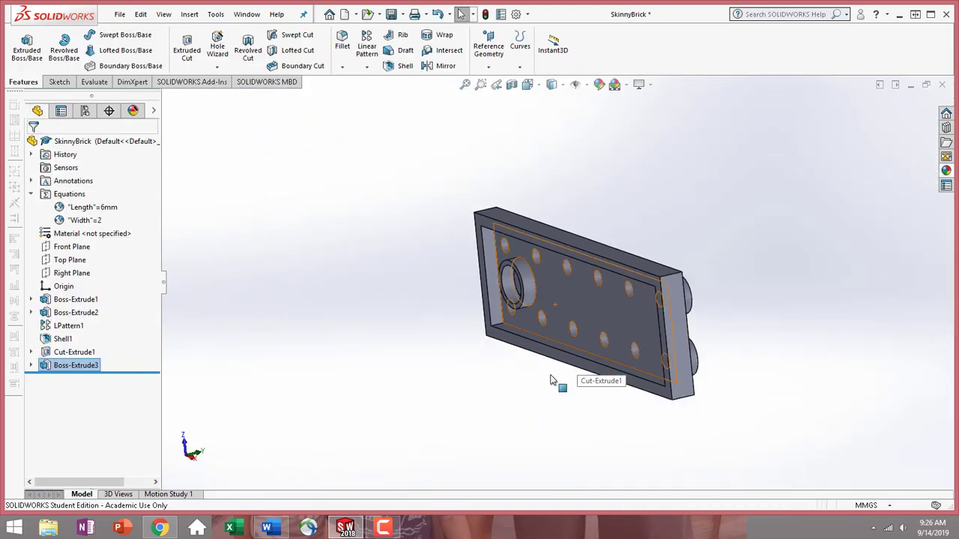
middle_click_drag(518, 385, 578, 376)
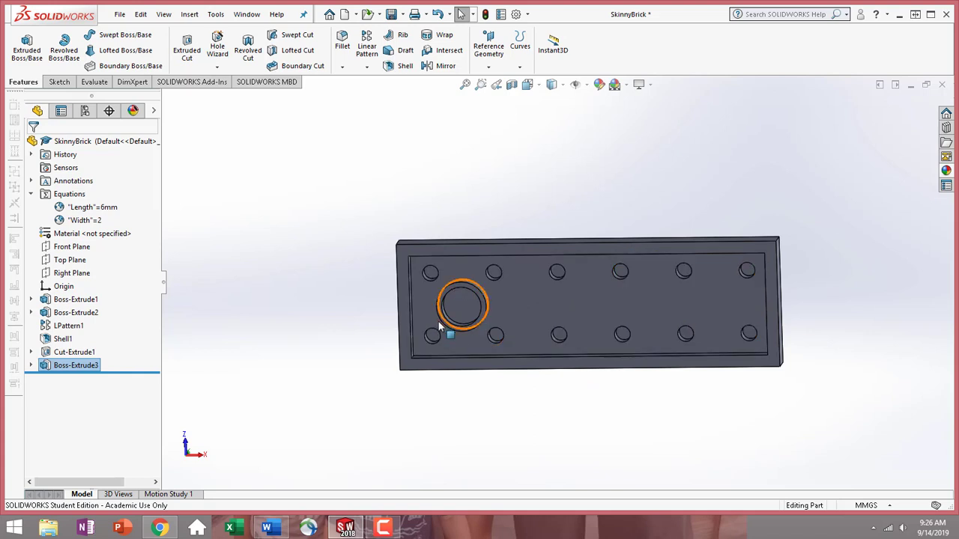
Step: View the recessed face of the brick's underside straight on
left_click(533, 323)
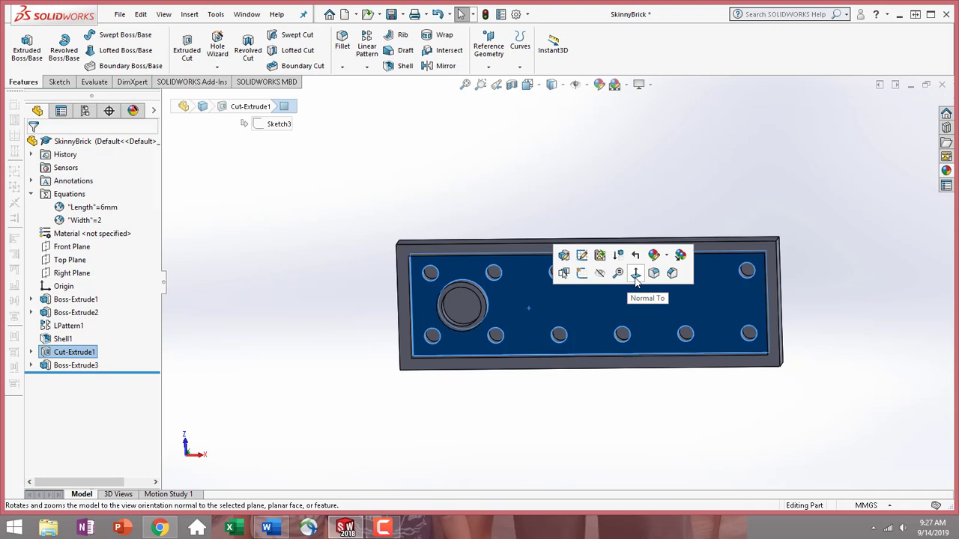
left_click(635, 275)
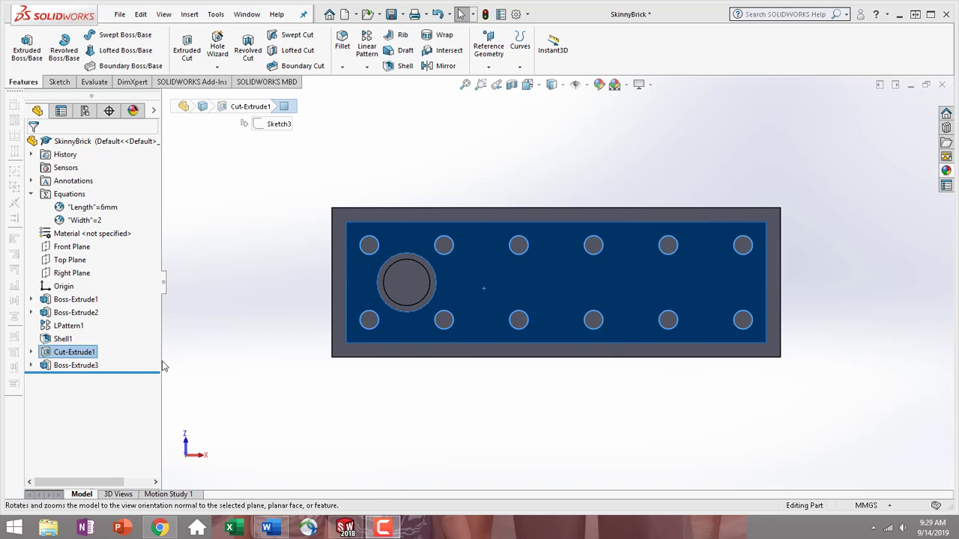
left_click(244, 266)
Step: Examine the existing boss pattern's seed feature, direction edges, spacings and instance counts
left_click(69, 327)
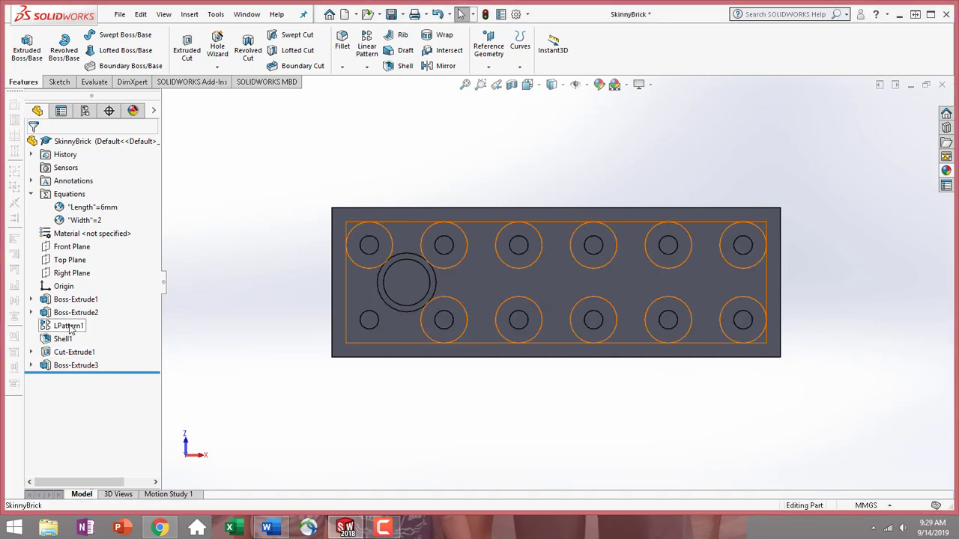
middle_click_drag(412, 213, 406, 496)
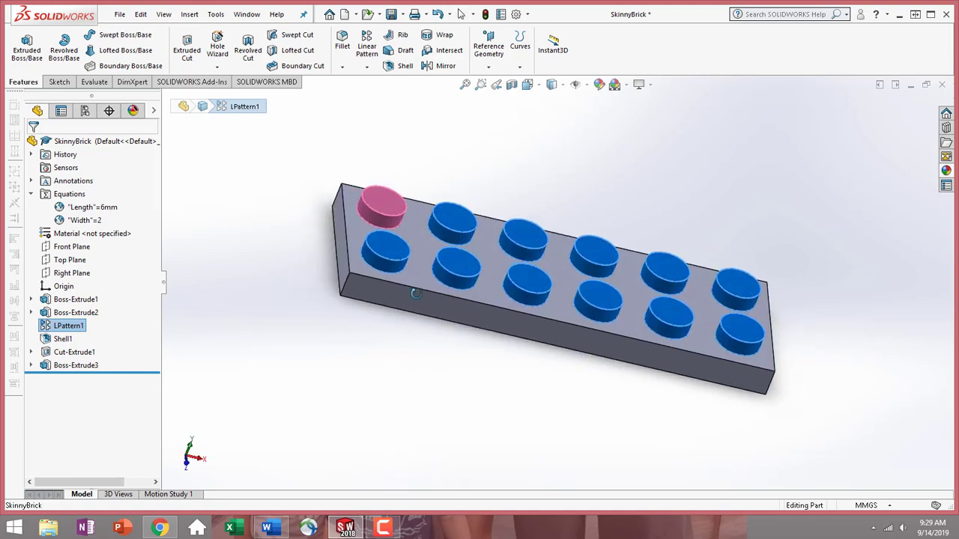
middle_click_drag(414, 293, 420, 236)
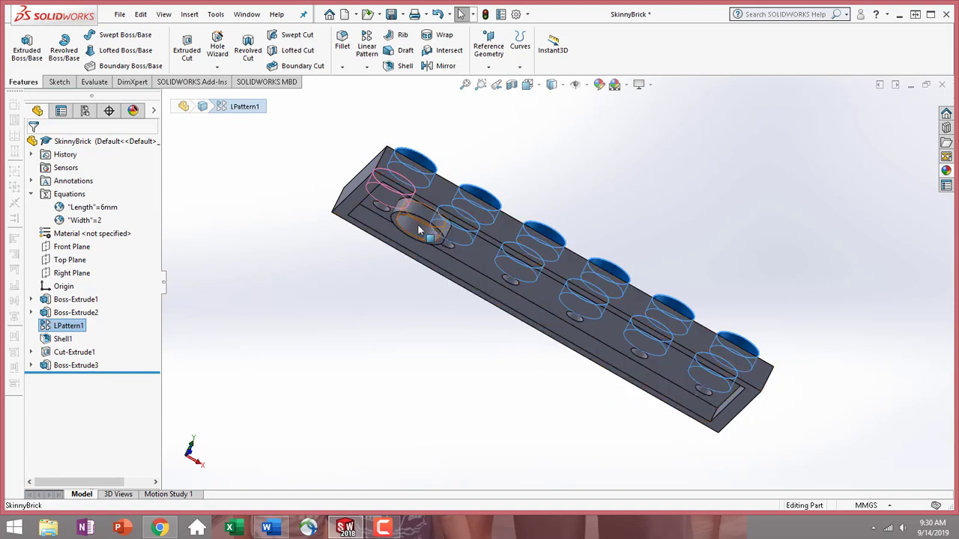
middle_click_drag(451, 137, 426, 230)
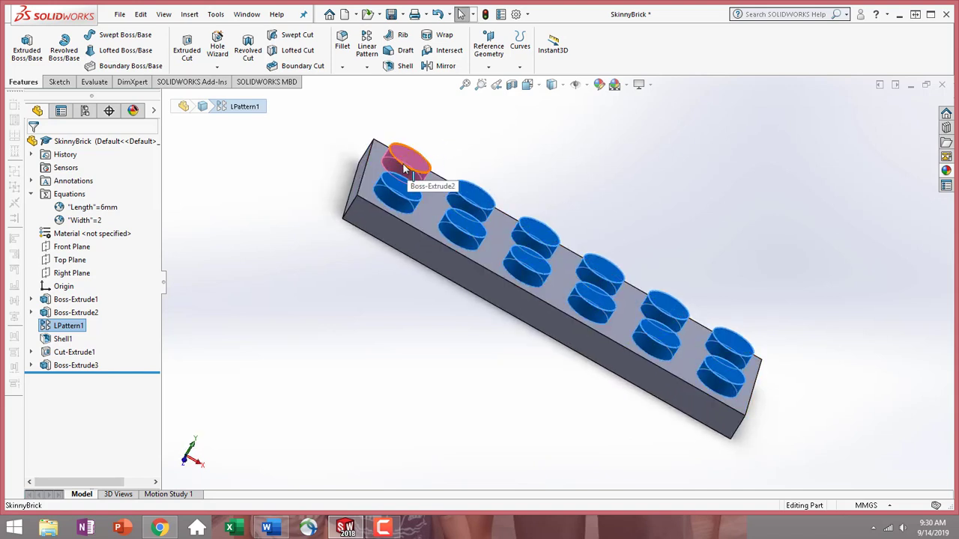
left_click(66, 327)
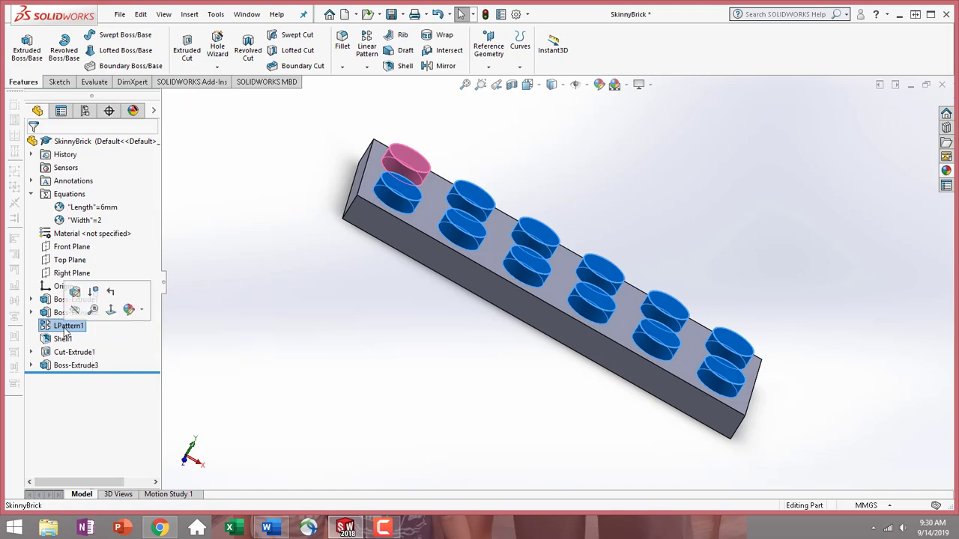
left_click(66, 328)
left_click(47, 328)
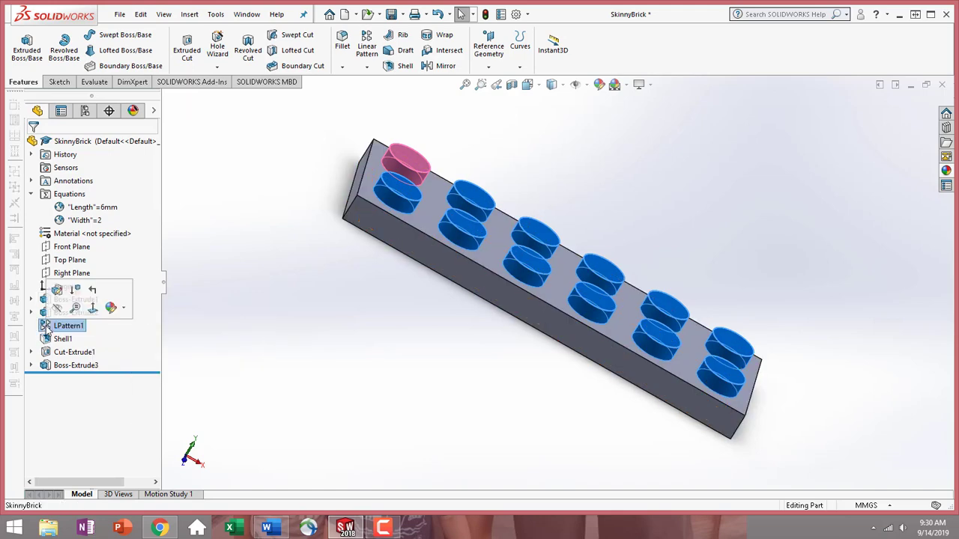
left_click(56, 292)
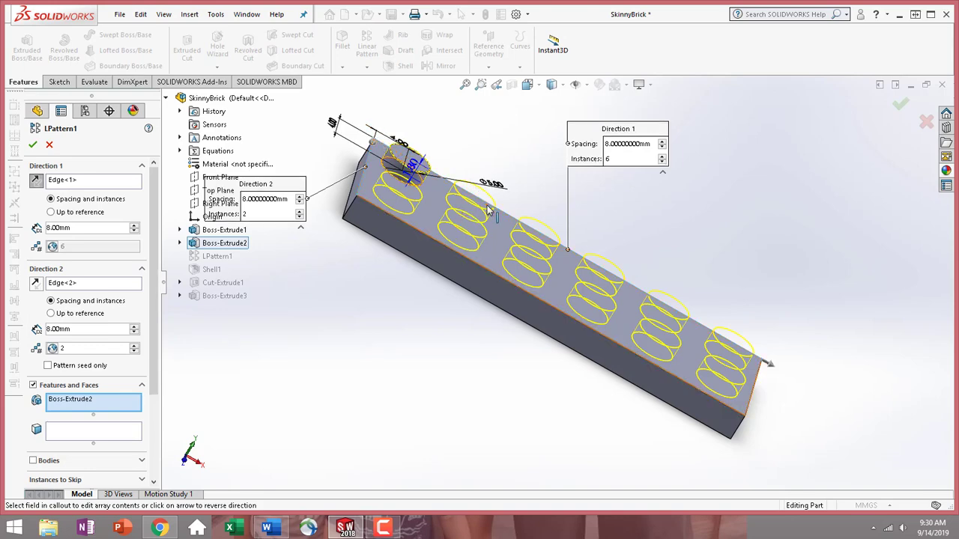
middle_click_drag(472, 338, 651, 154)
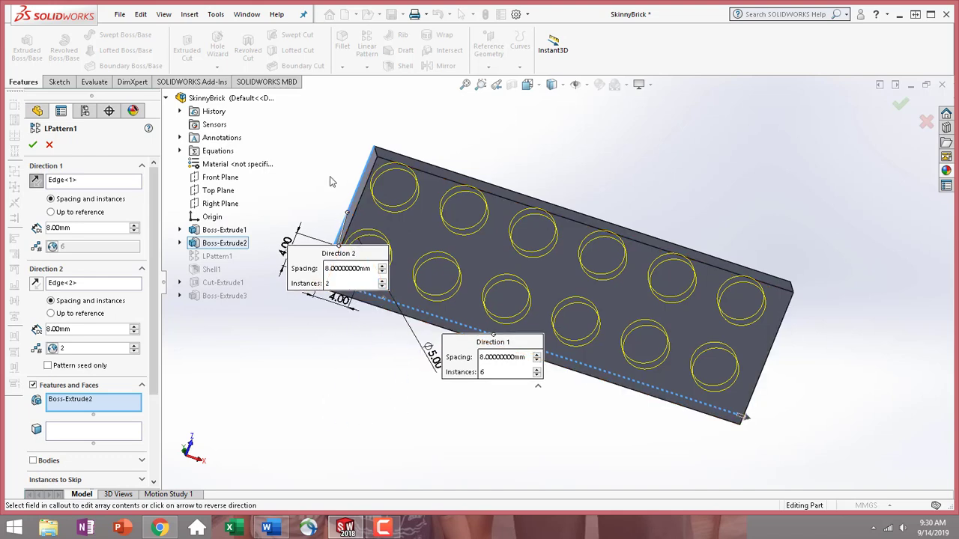
middle_click_drag(333, 187, 407, 279)
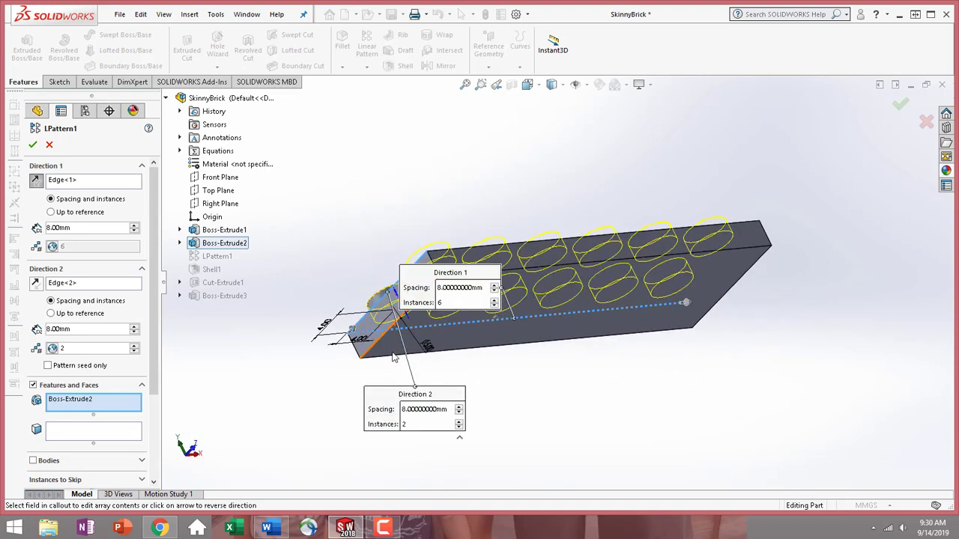
left_click(33, 144)
Step: Start a linear pattern facing the underside, using the cavity's long inner edge as Direction 1
middle_click_drag(540, 394, 483, 315)
left_click(483, 308)
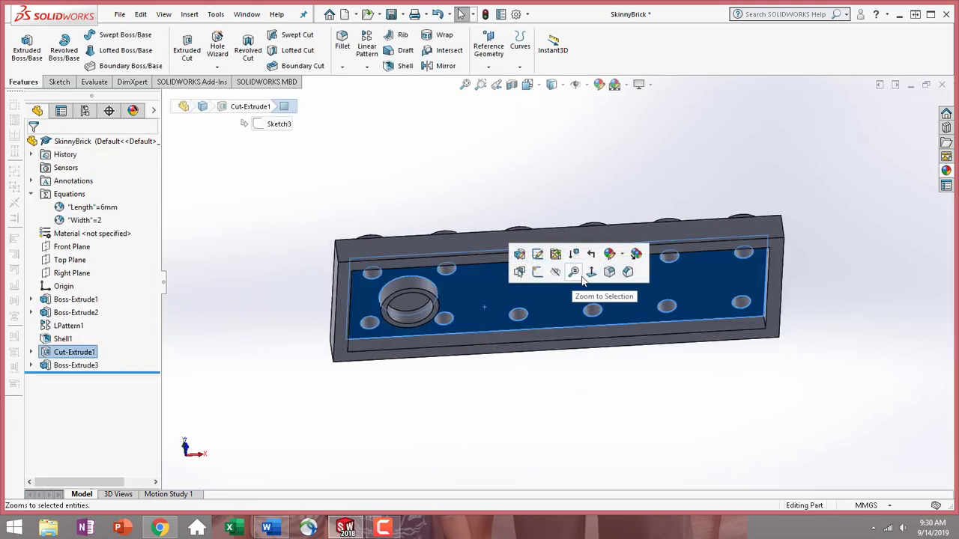
left_click(590, 274)
left_click(399, 120)
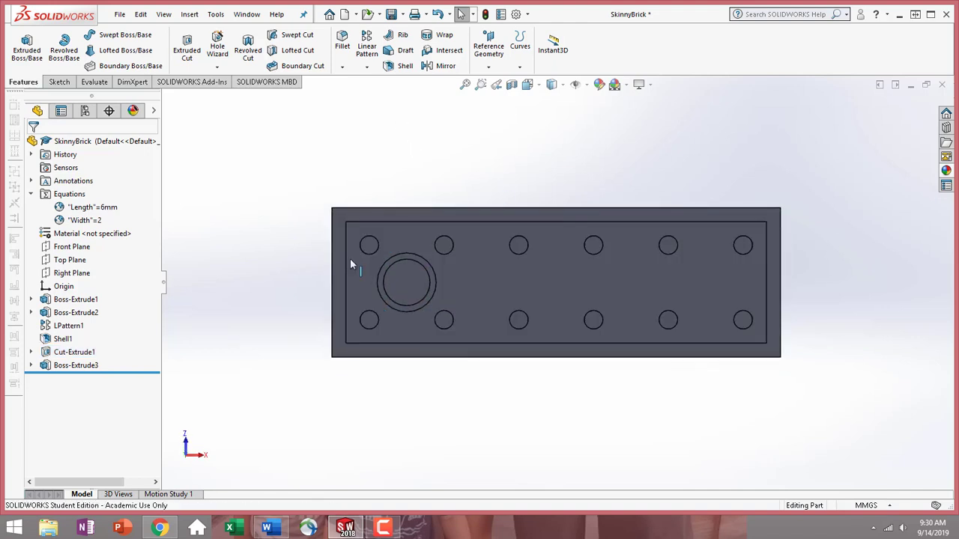
left_click(367, 45)
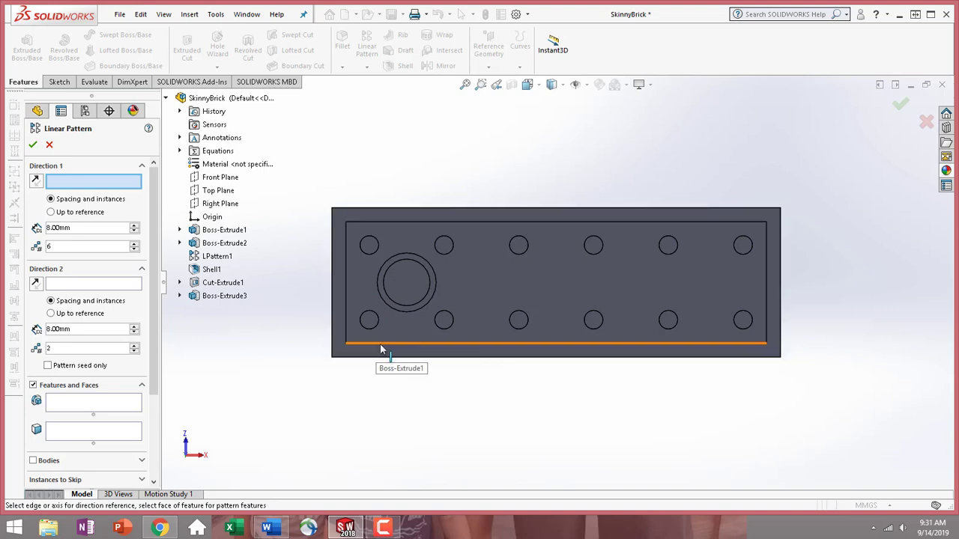
left_click(381, 347)
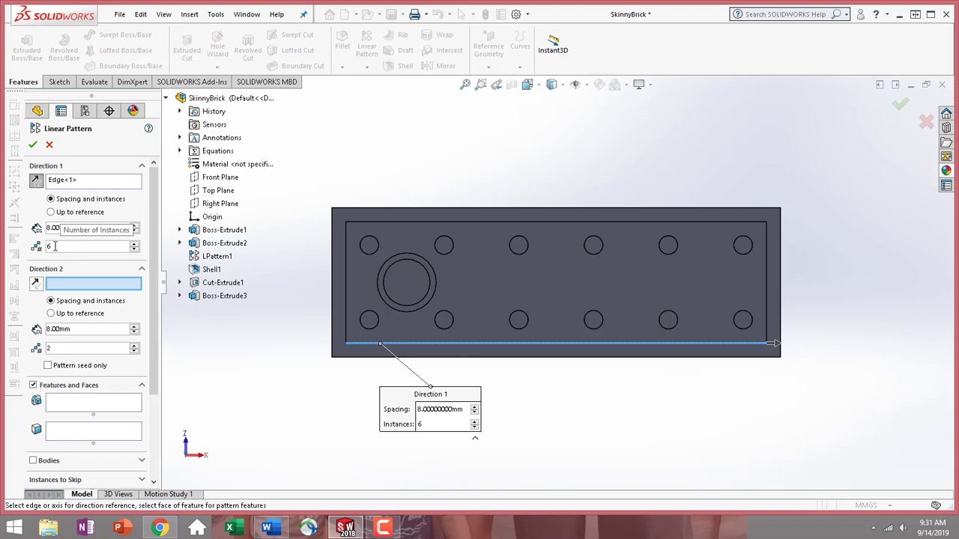
Step: Set the number of instances in Direction 1 to the equation ="Length"-1
left_click_drag(56, 246, 37, 249)
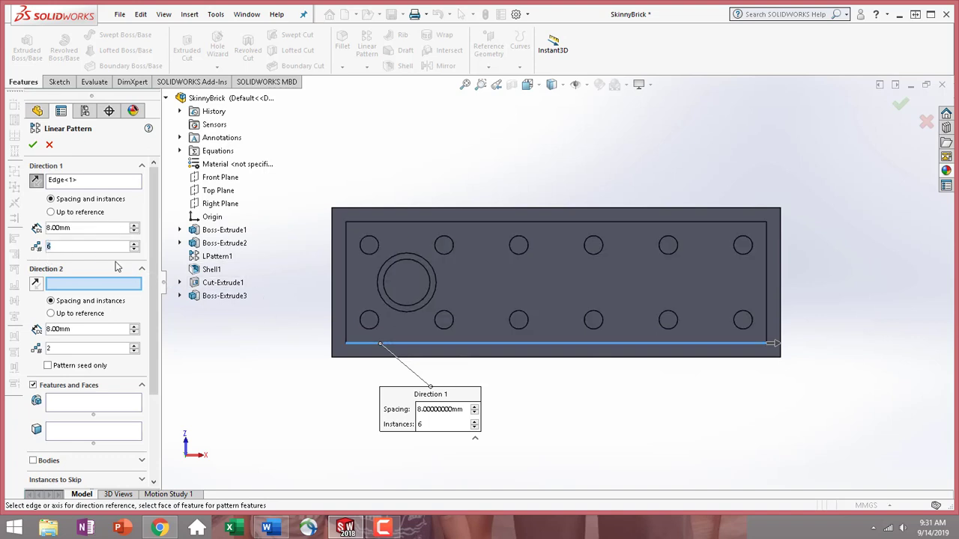
type("=")
mouse_move(116, 261)
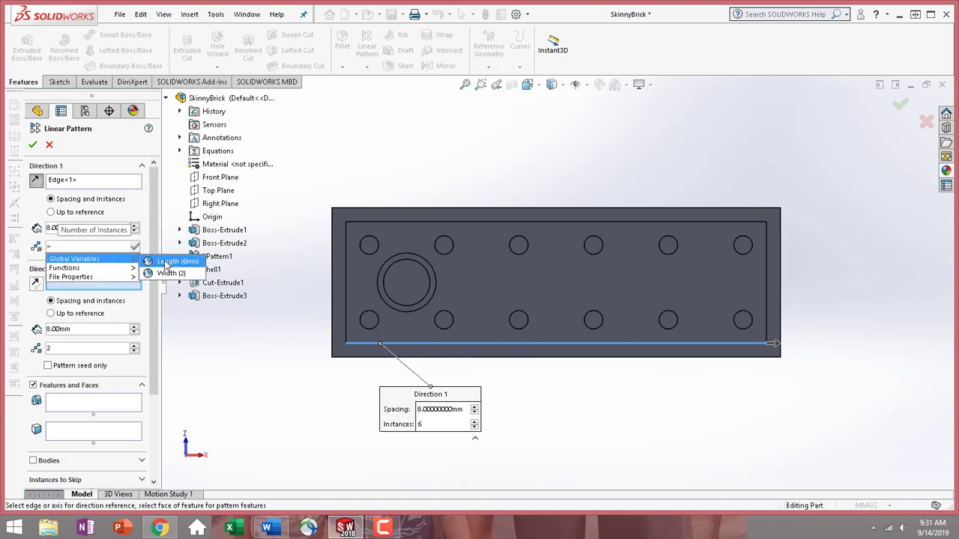
left_click(168, 262)
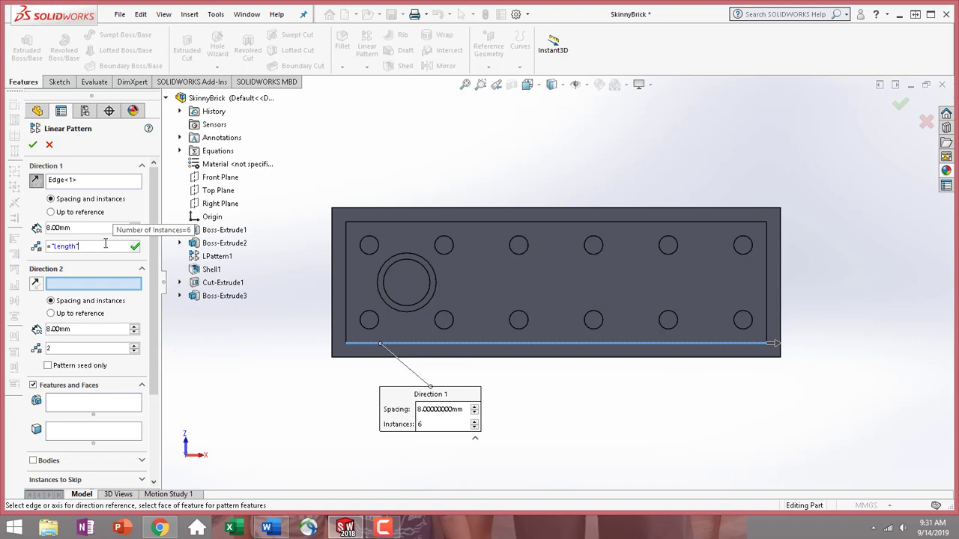
type("-1")
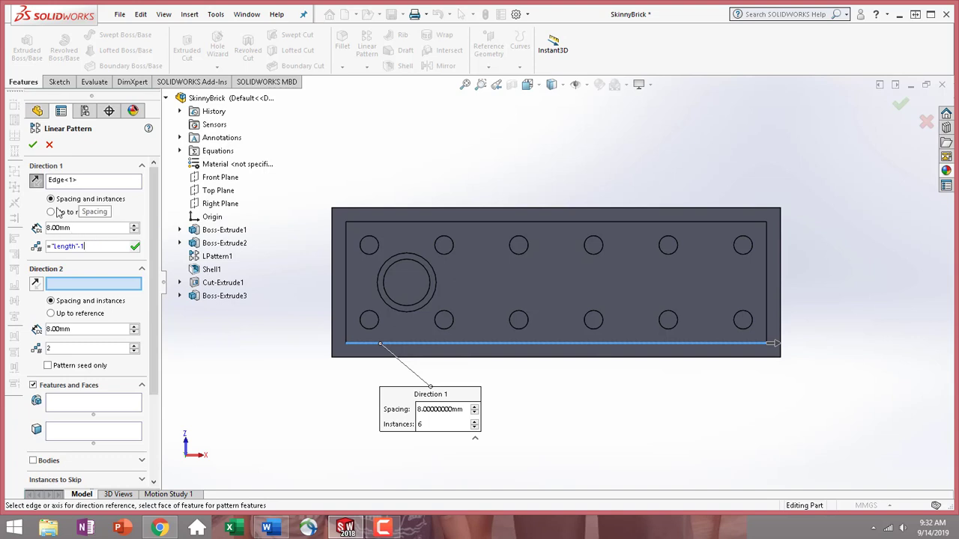
Step: Use the cavity's short inner edge as Direction 2 and set its number of instances to the equation ="Width"-1
left_click(64, 287)
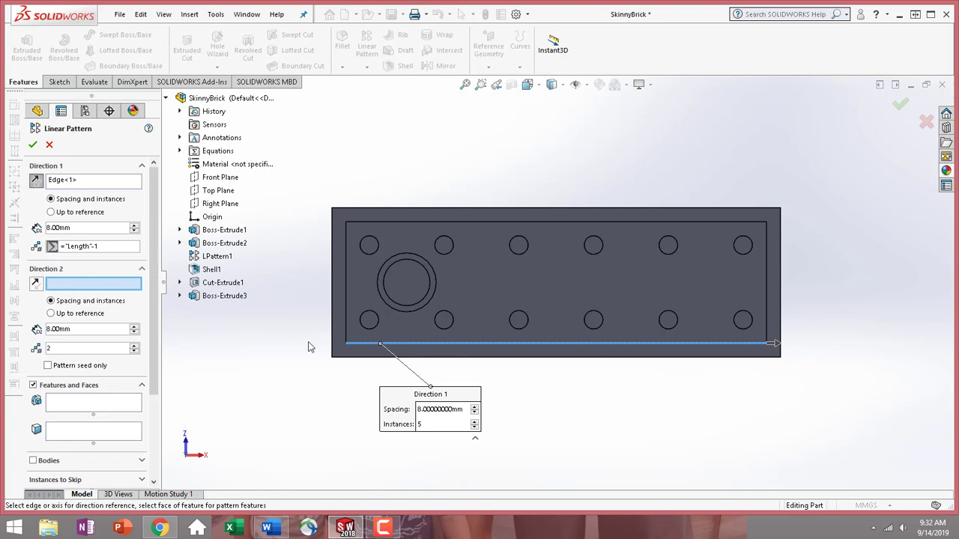
left_click(345, 332)
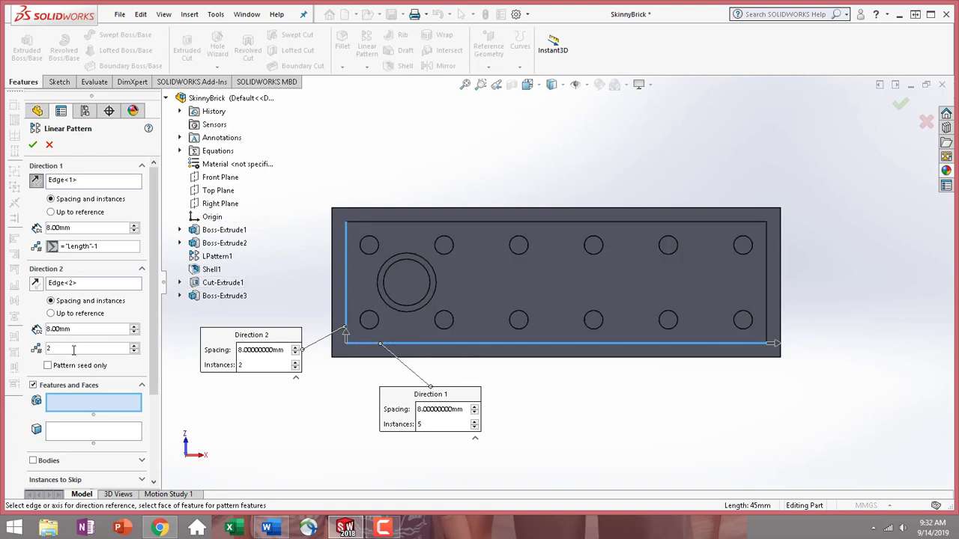
left_click_drag(60, 350, 30, 347)
key("BackSpace")
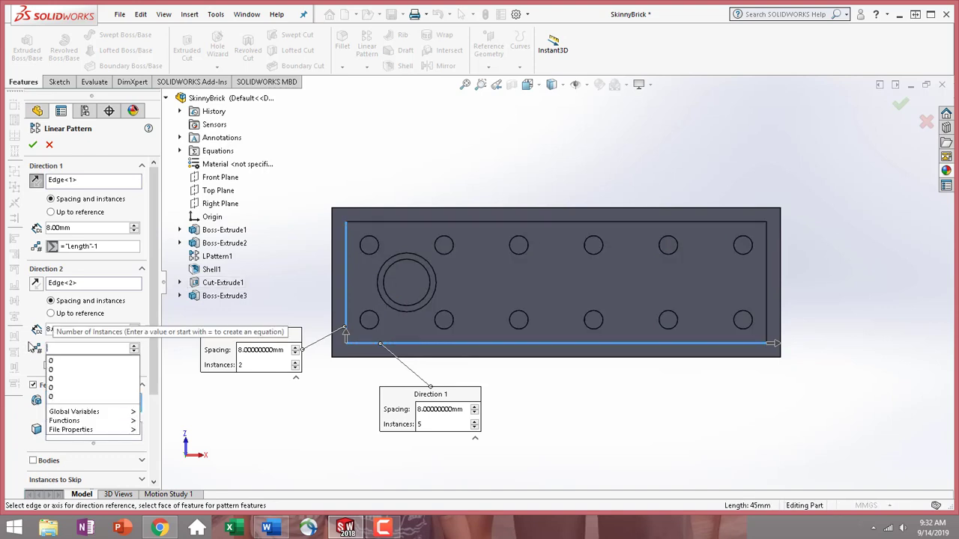
type("=")
mouse_move(111, 364)
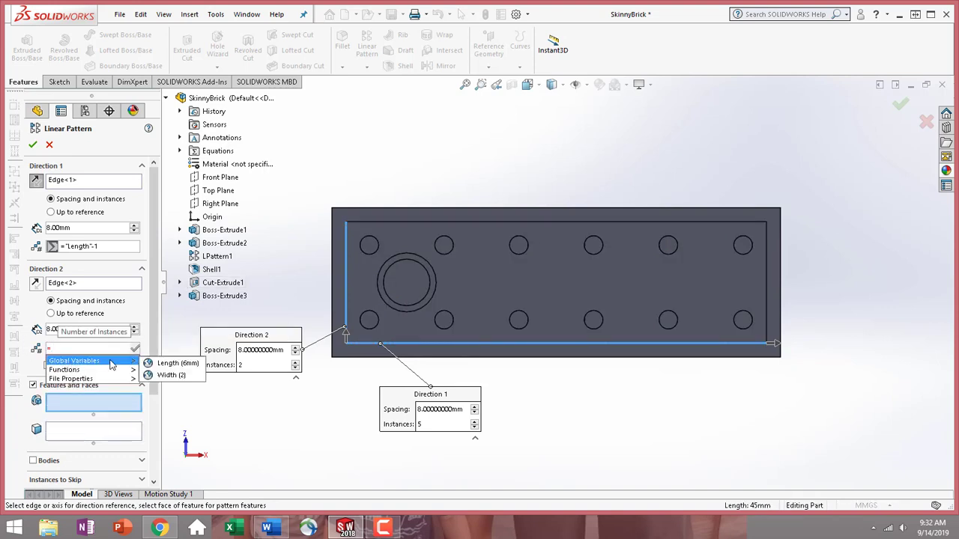
left_click(171, 375)
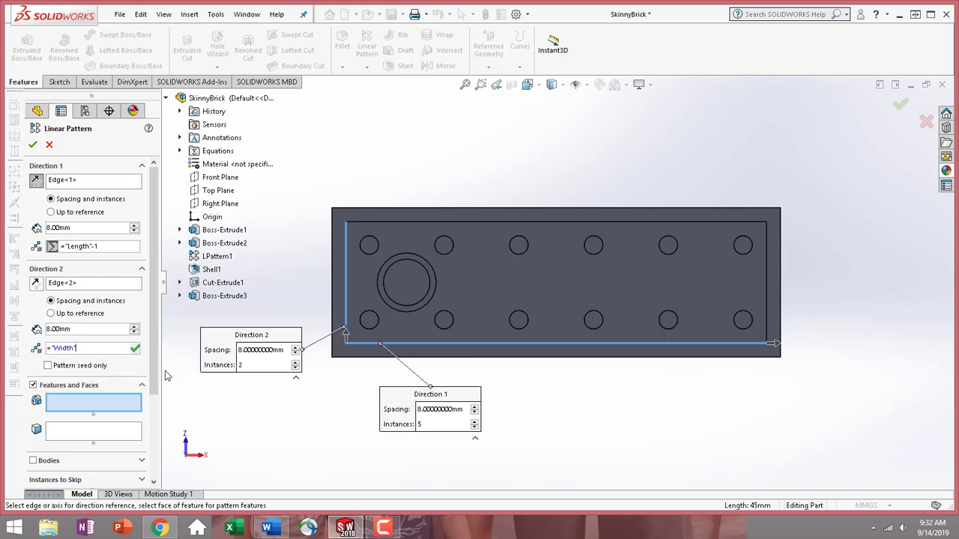
type("-1")
Step: Choose the tube feature Boss-Extrude3 as the feature to pattern and accept the linear pattern
left_click(69, 408)
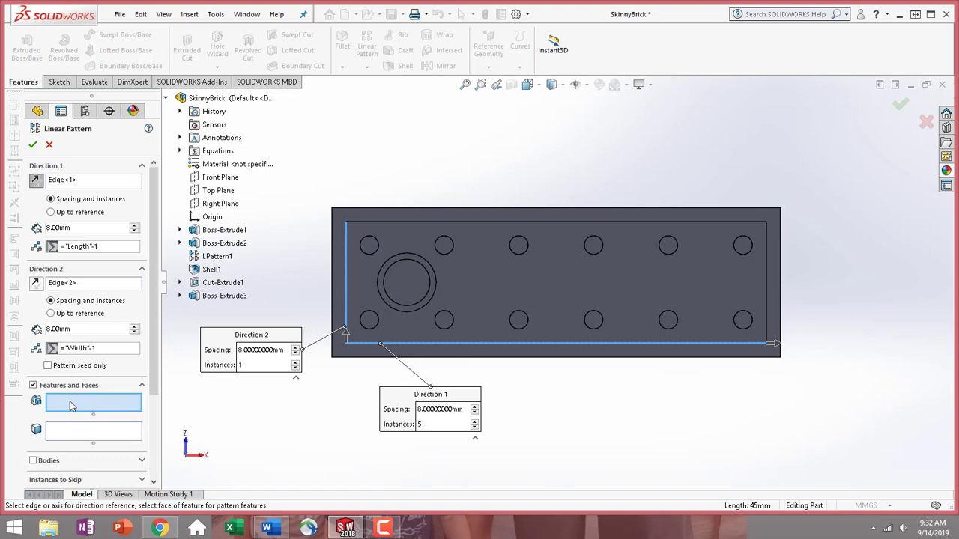
middle_click_drag(396, 327, 458, 349)
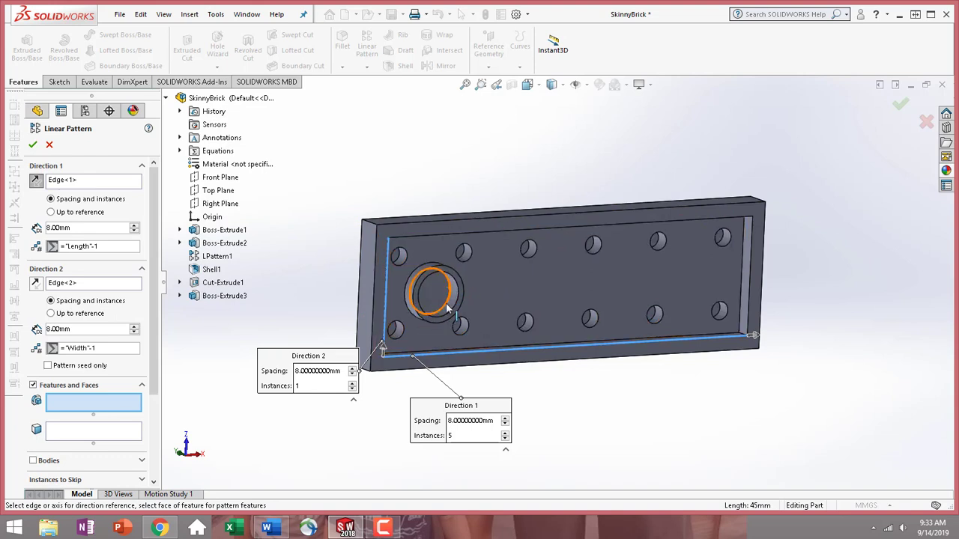
left_click(227, 297)
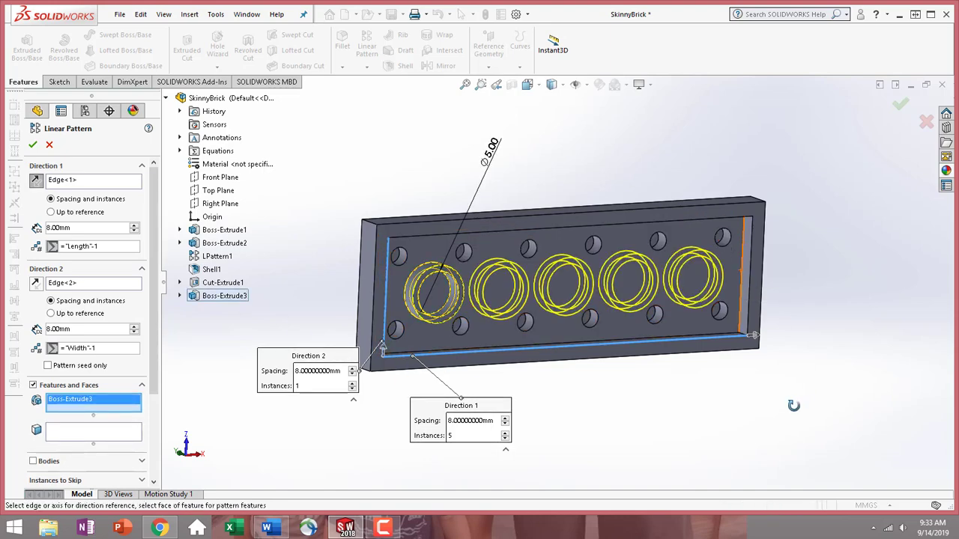
mouse_move(792, 400)
middle_mouse_down()
mouse_move(747, 411)
mouse_move(771, 388)
mouse_move(782, 398)
middle_mouse_up()
left_click(32, 146)
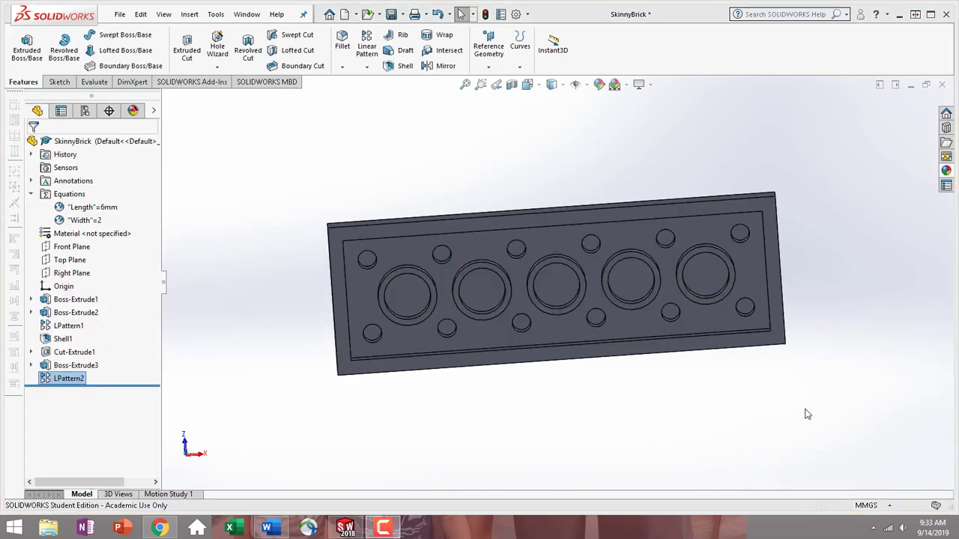
Step: Open the equation manager and set the global variable Length to 10mm
middle_click_drag(565, 207, 575, 276)
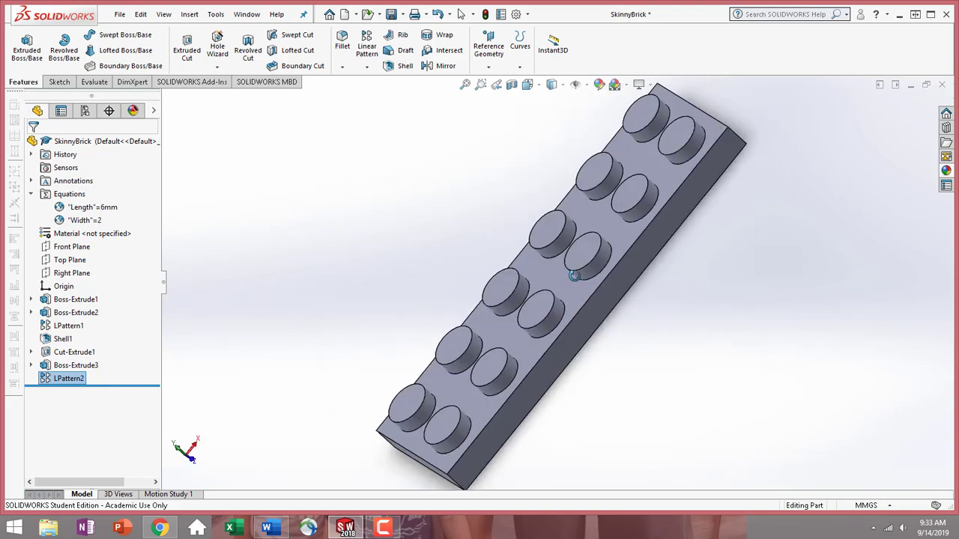
left_click(68, 197)
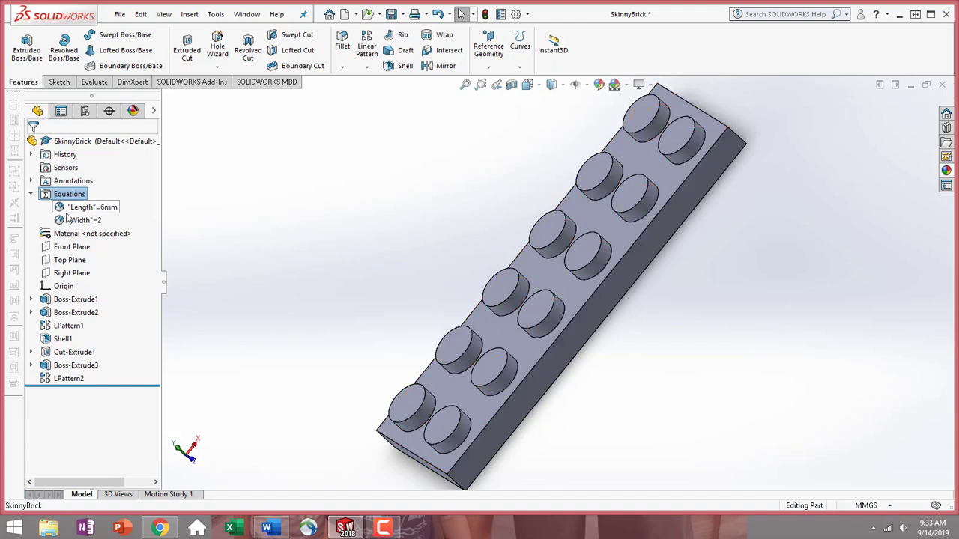
right_click(63, 197)
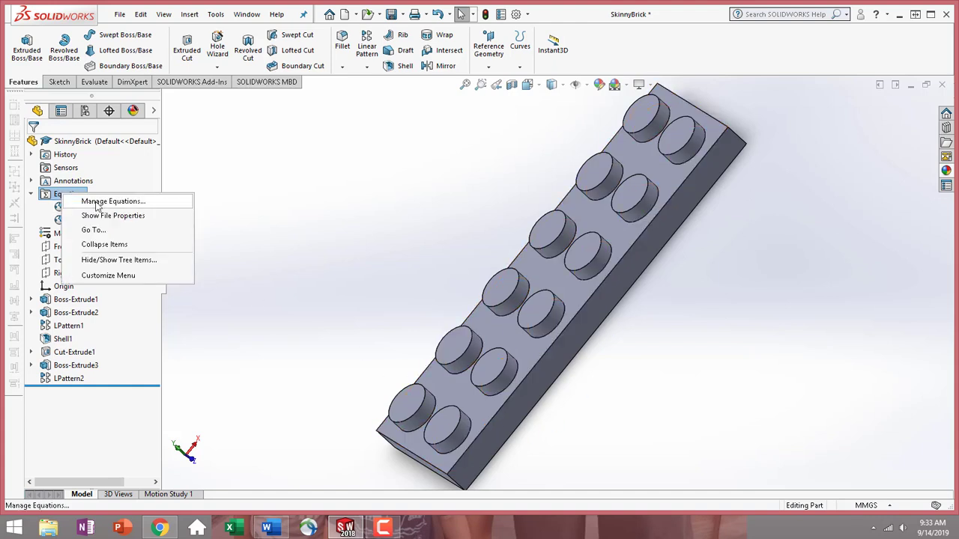
left_click(82, 201)
left_click(153, 74)
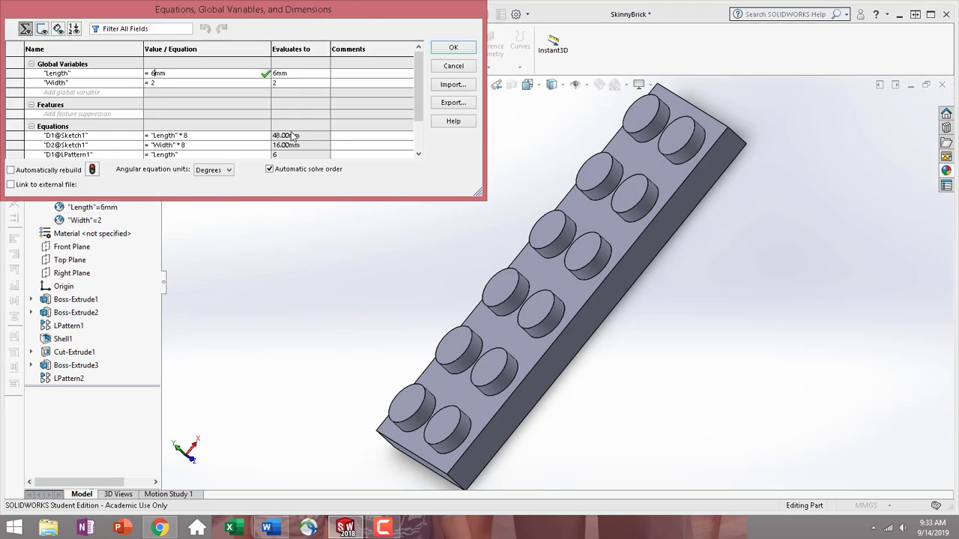
key("BackSpace")
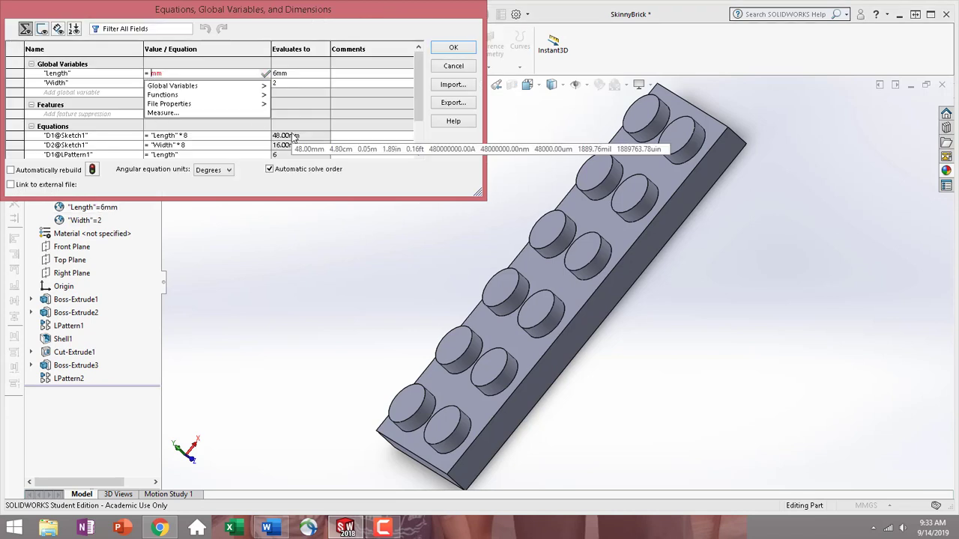
type("10")
left_click(226, 122)
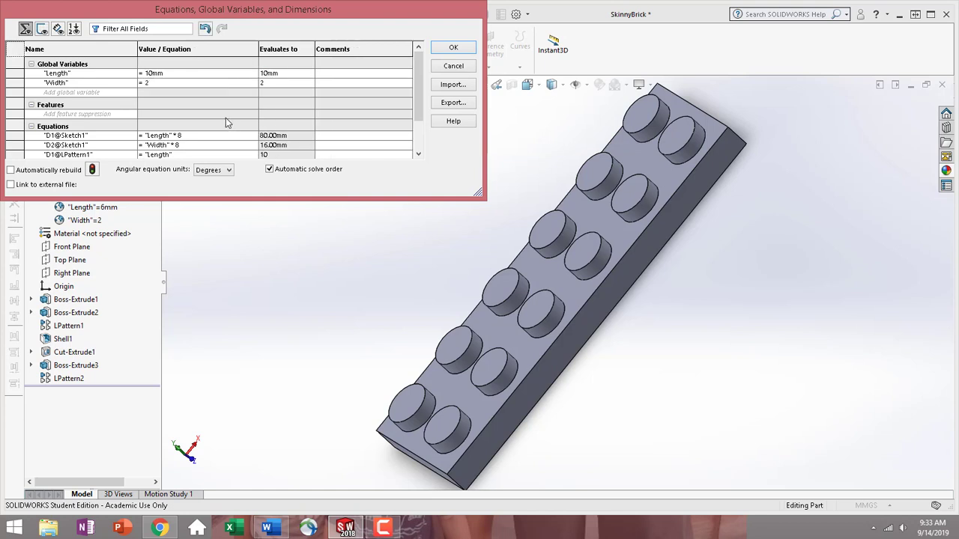
Step: Set the global variable Width to 4, review the dependent equations and apply the changes to the brick
key("BackSpace")
type("4")
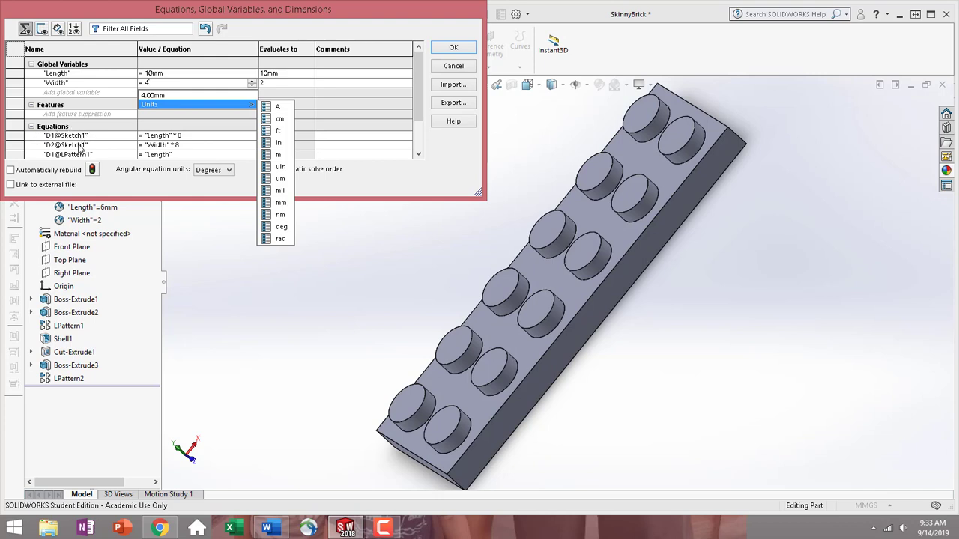
left_click(422, 83)
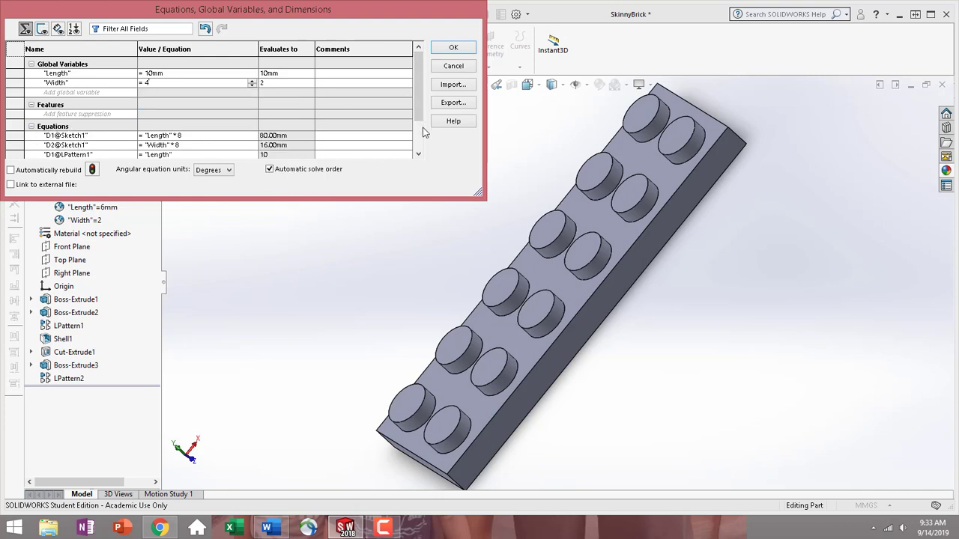
scroll(420, 101, "down", 2)
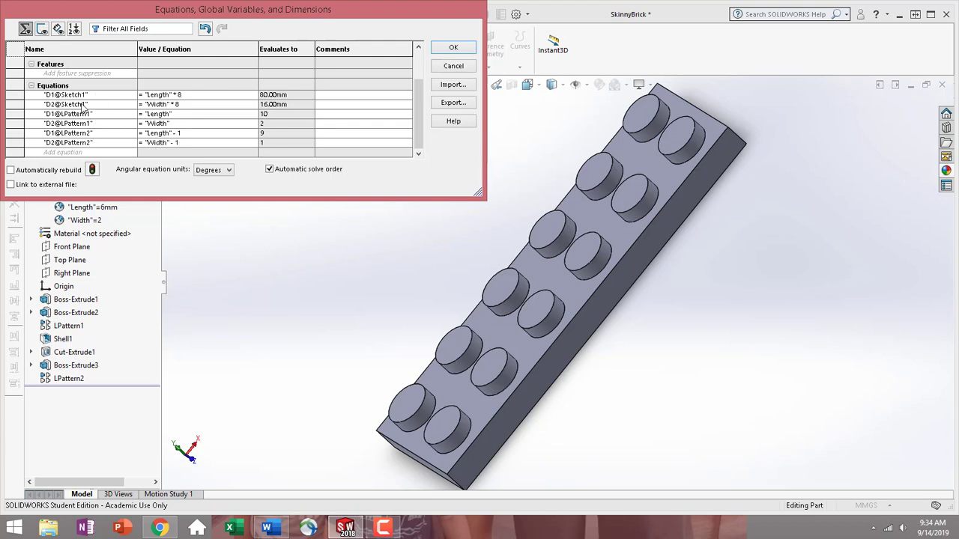
scroll(419, 141, "up", 2)
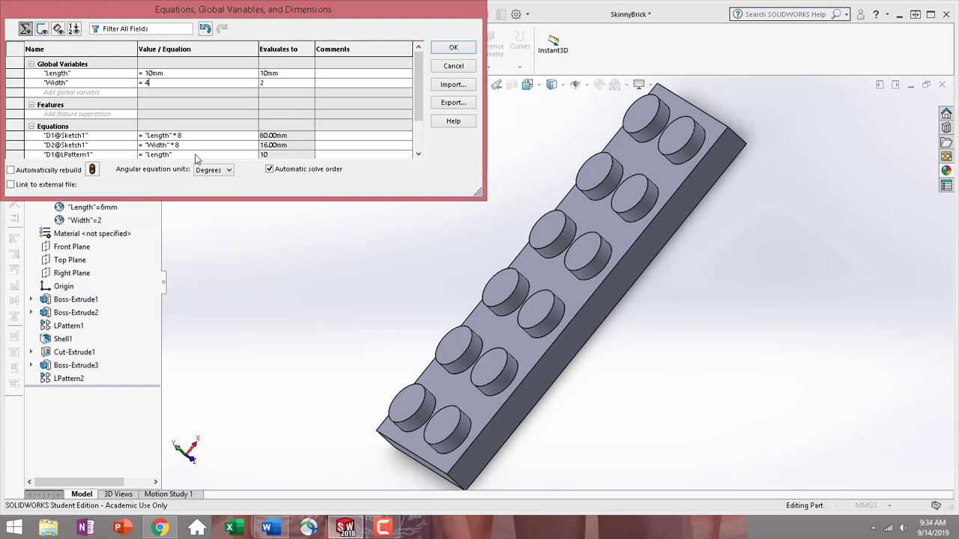
left_click(453, 48)
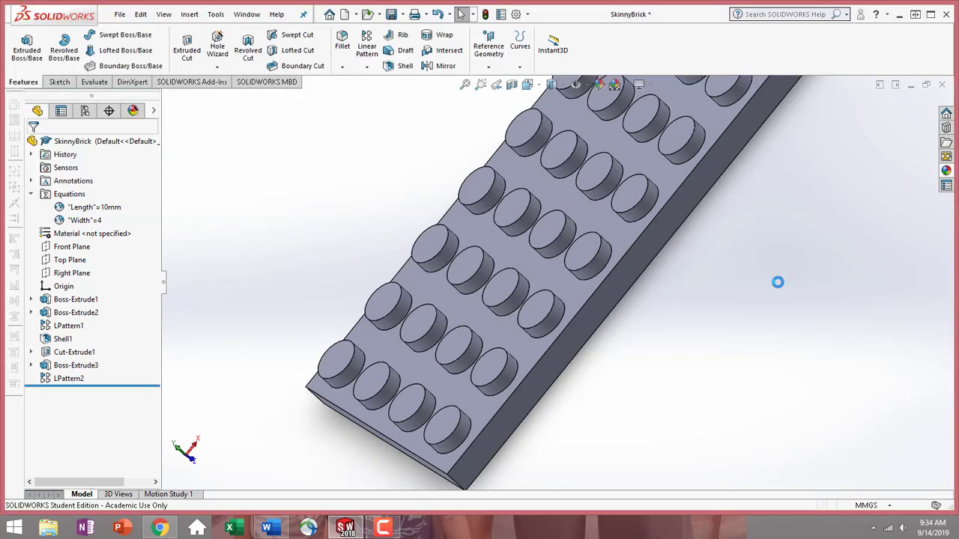
Step: Examine the resized brick from above and below, checking the boss pattern and the underside tube pattern
scroll(711, 280, "up", 5)
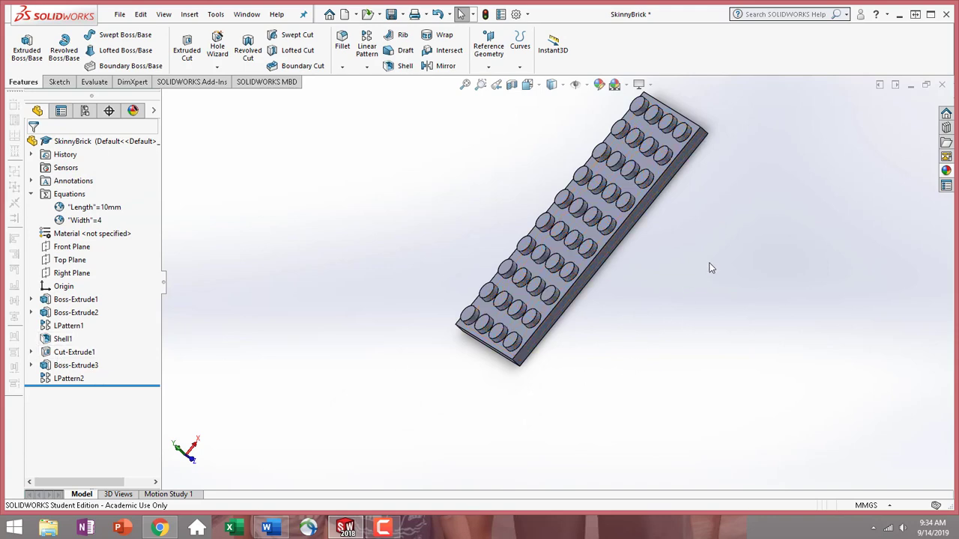
middle_click_drag(711, 268, 722, 362)
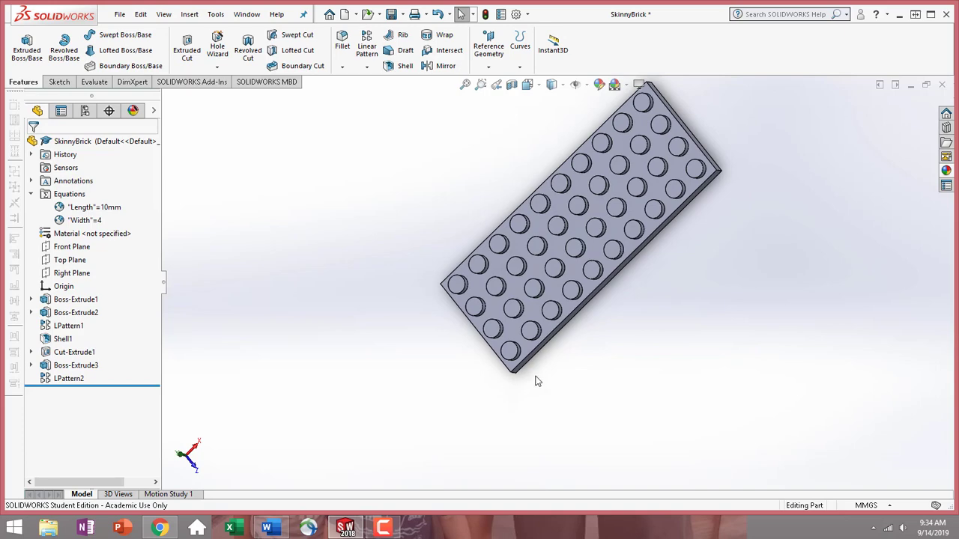
middle_click_drag(628, 267, 646, 268)
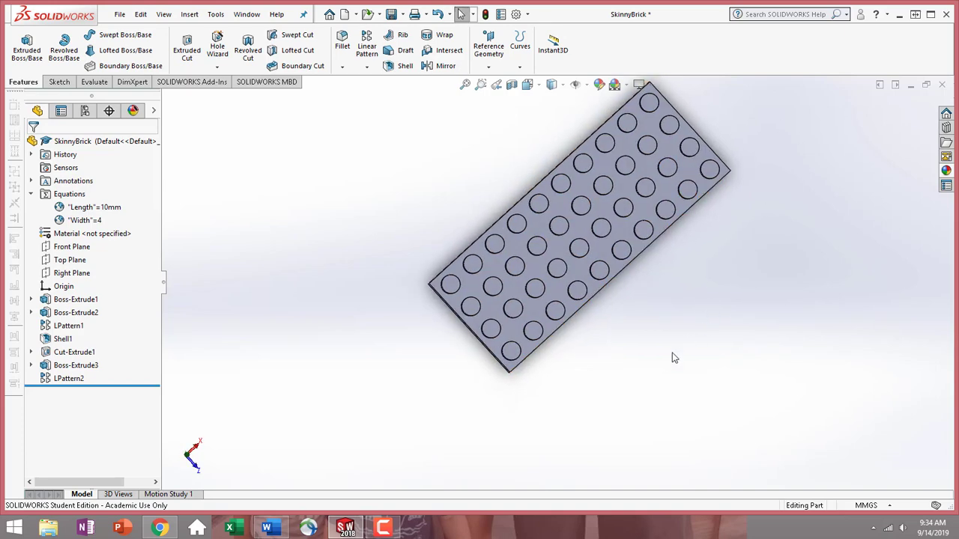
middle_click_drag(674, 354, 487, 225)
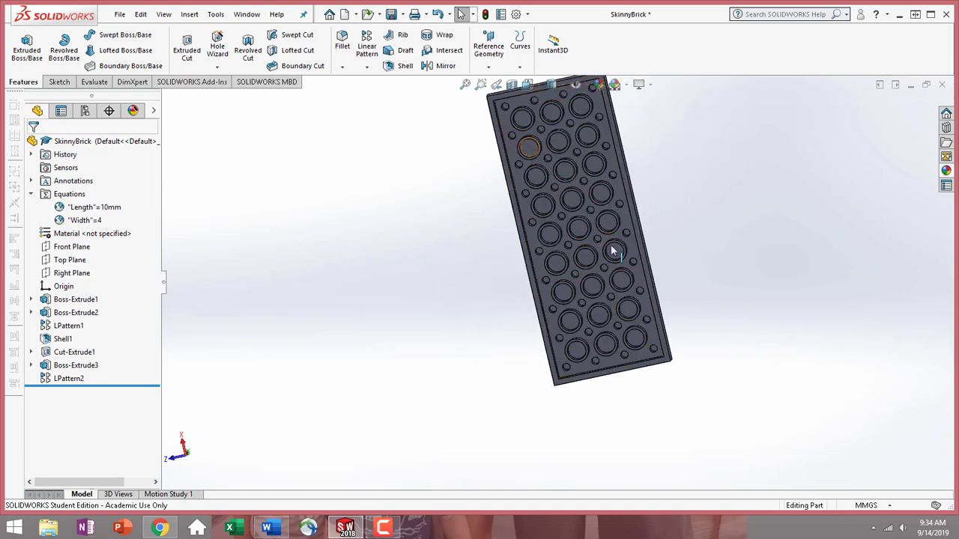
scroll(628, 368, "down", 2)
scroll(634, 388, "up", 5)
middle_click_drag(634, 389, 562, 276)
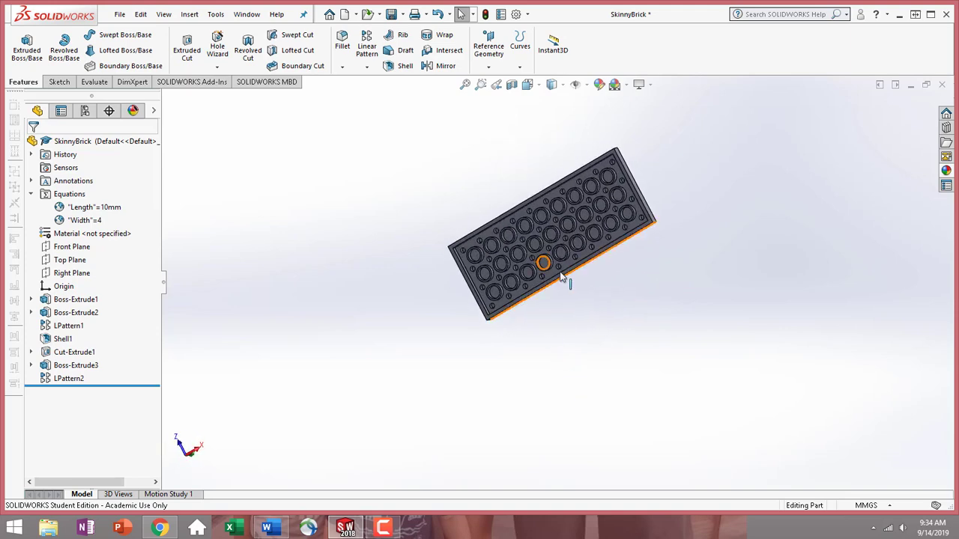
scroll(577, 315, "down", 3)
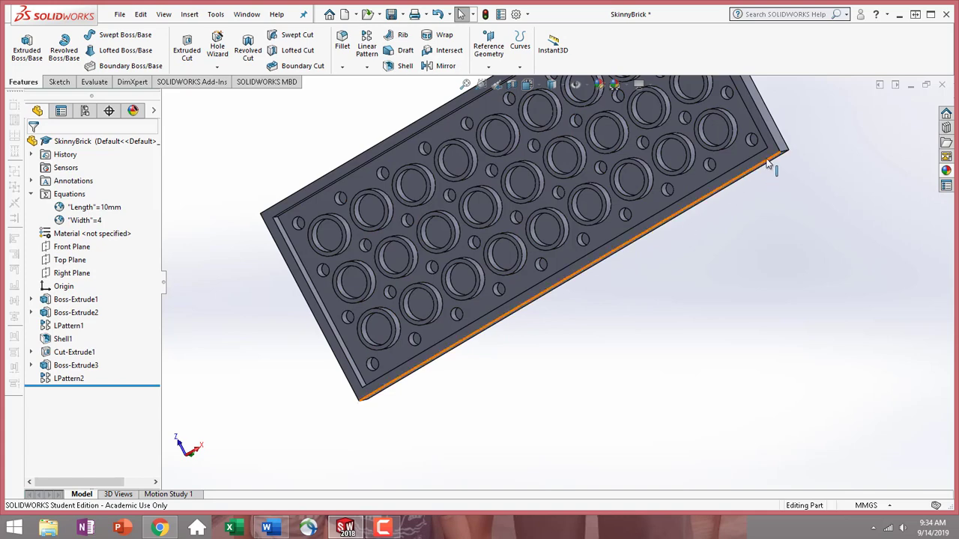
middle_click_drag(777, 149, 792, 169)
scroll(772, 166, "up", 2)
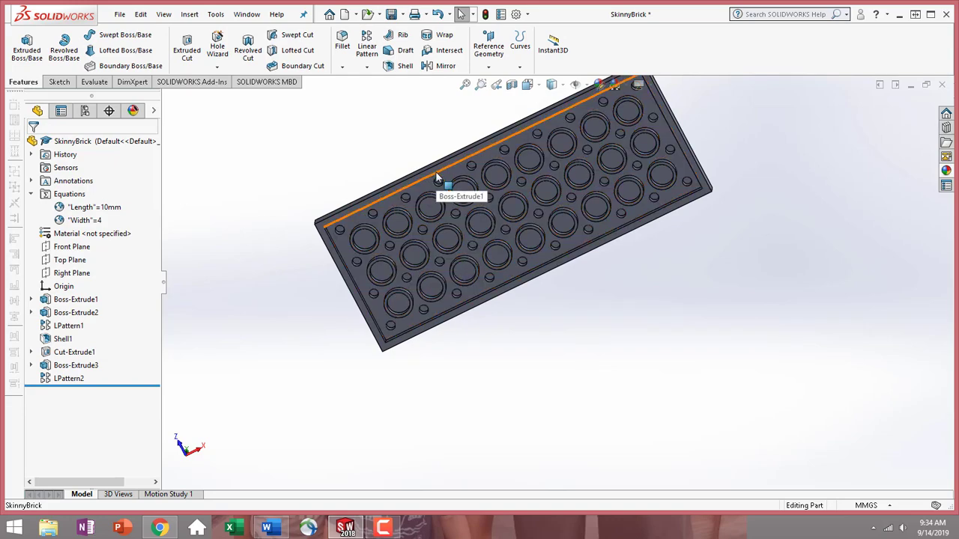
Step: Inspect the sketch behind the underside cut Cut-Extrude1 and exit it without editing
left_click(76, 365)
left_click(72, 353)
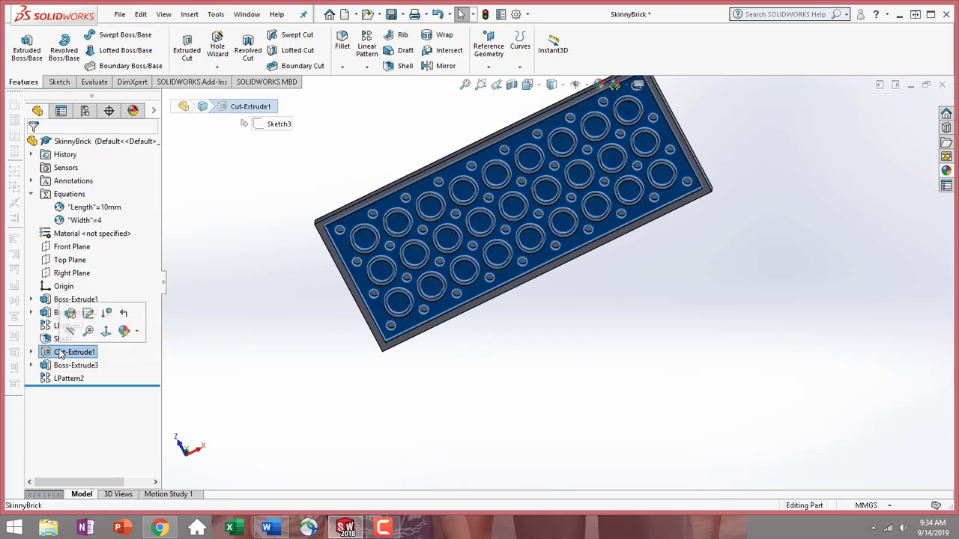
left_click(87, 314)
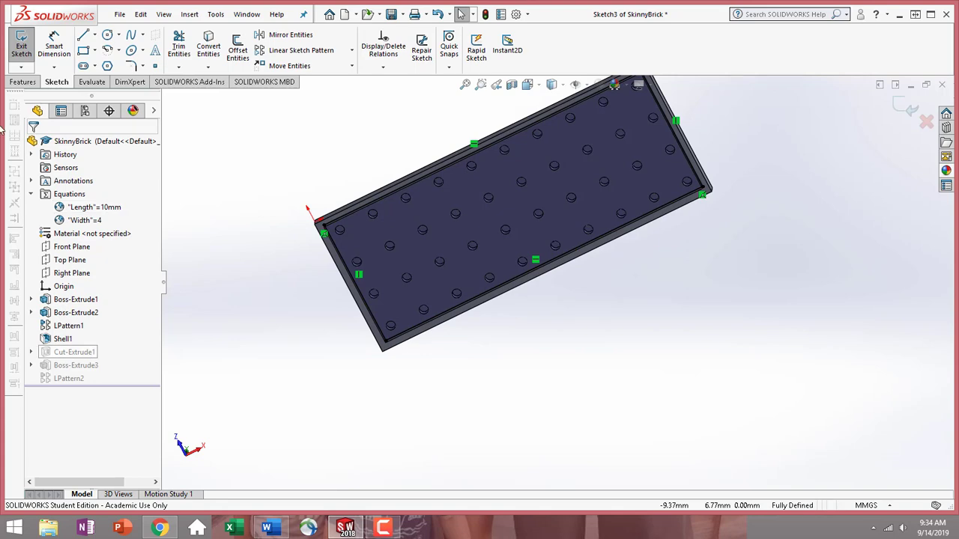
left_click(22, 46)
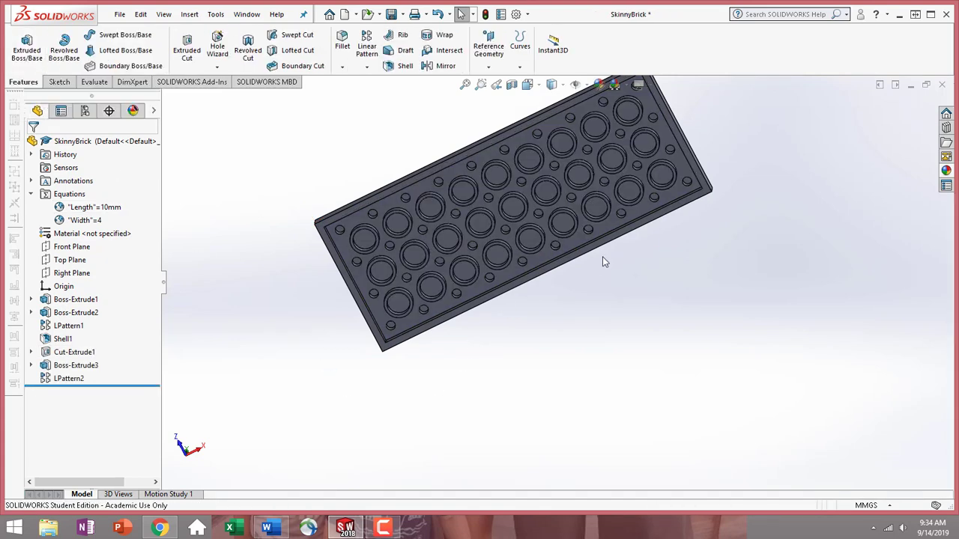
Step: Reopen the equation manager and set the global variable Length to 6 without a unit
mouse_move(602, 256)
middle_mouse_down()
mouse_move(577, 278)
mouse_move(610, 308)
mouse_move(692, 342)
mouse_move(670, 368)
mouse_move(676, 535)
middle_mouse_up()
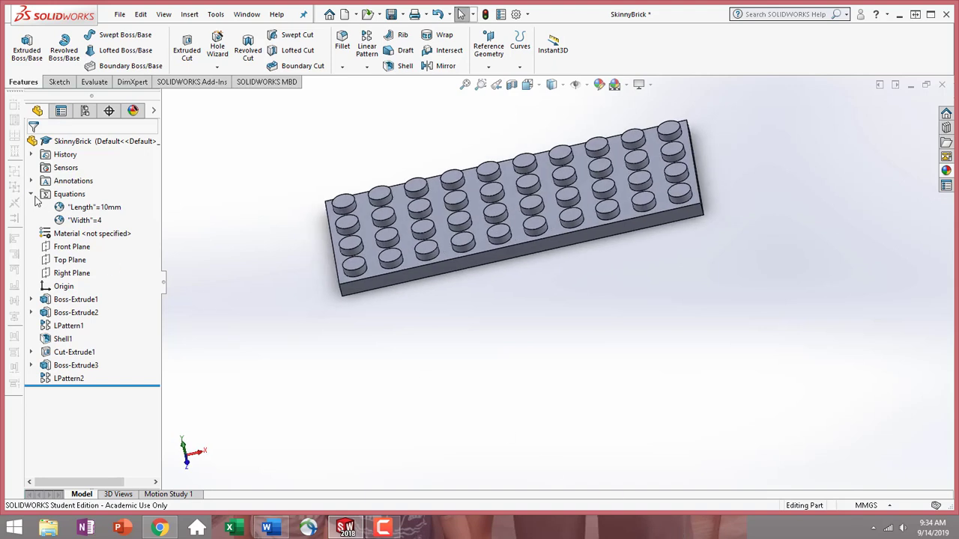
right_click(63, 191)
left_click(93, 198)
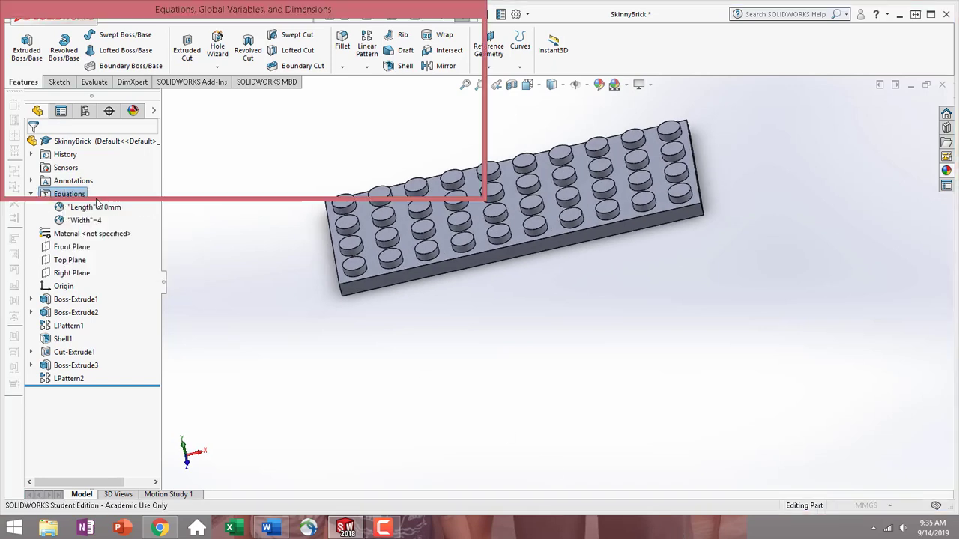
left_click(172, 74)
left_click_drag(171, 73, 158, 75)
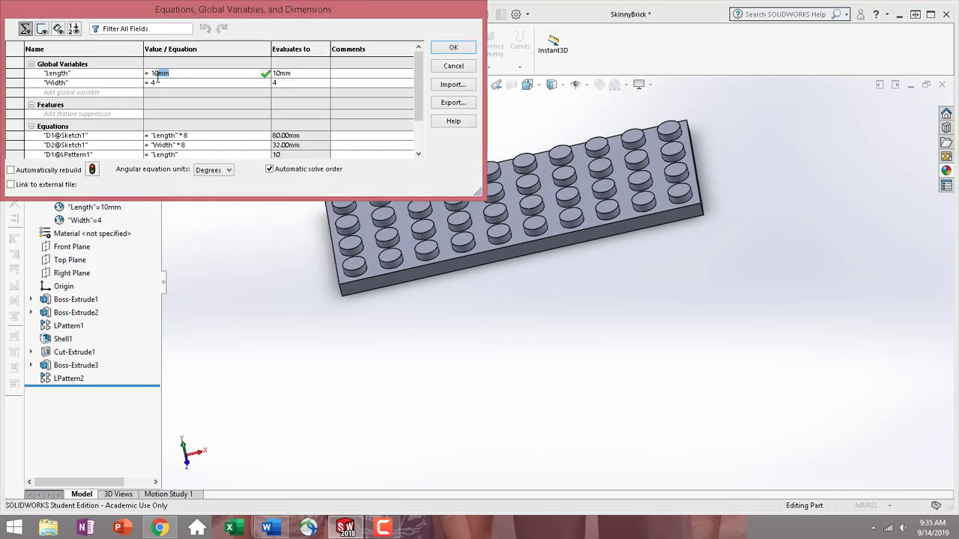
key("BackSpace")
type("6")
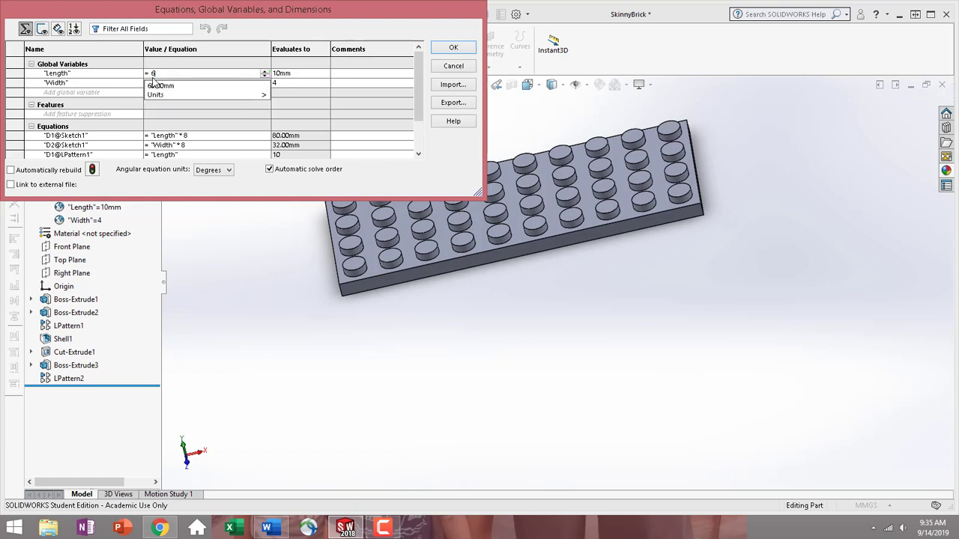
key("Tab")
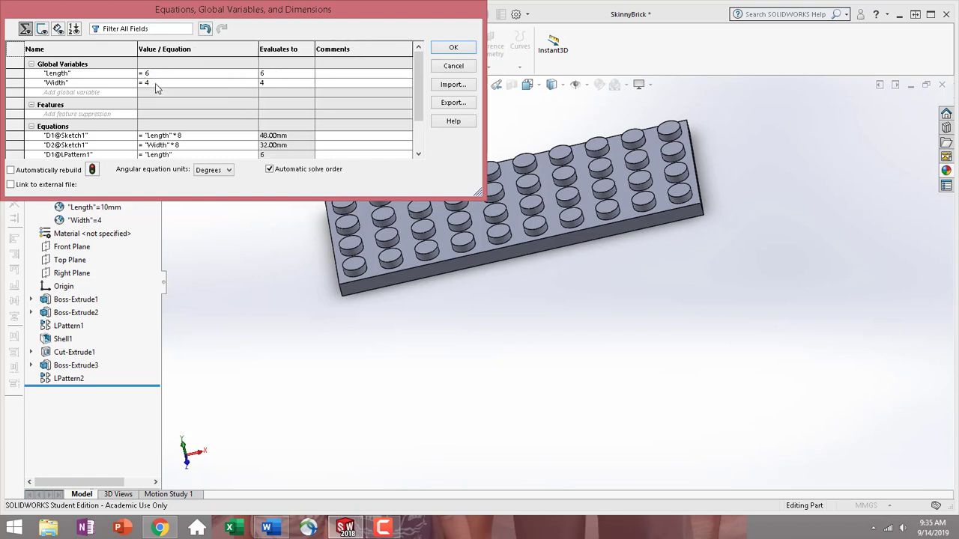
Step: Set the global variable Width to 2 and apply the equation changes to the brick
key("BackSpace")
type("2")
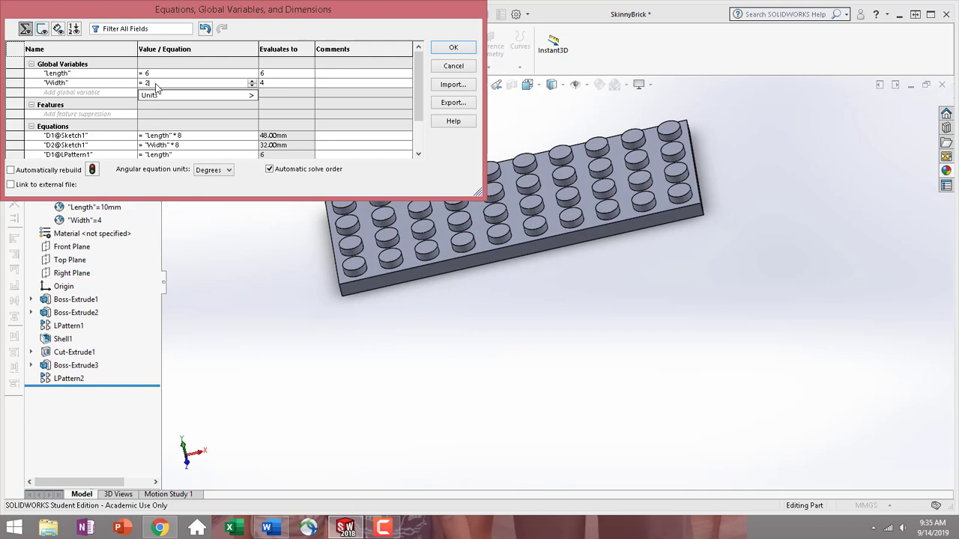
left_click(441, 49)
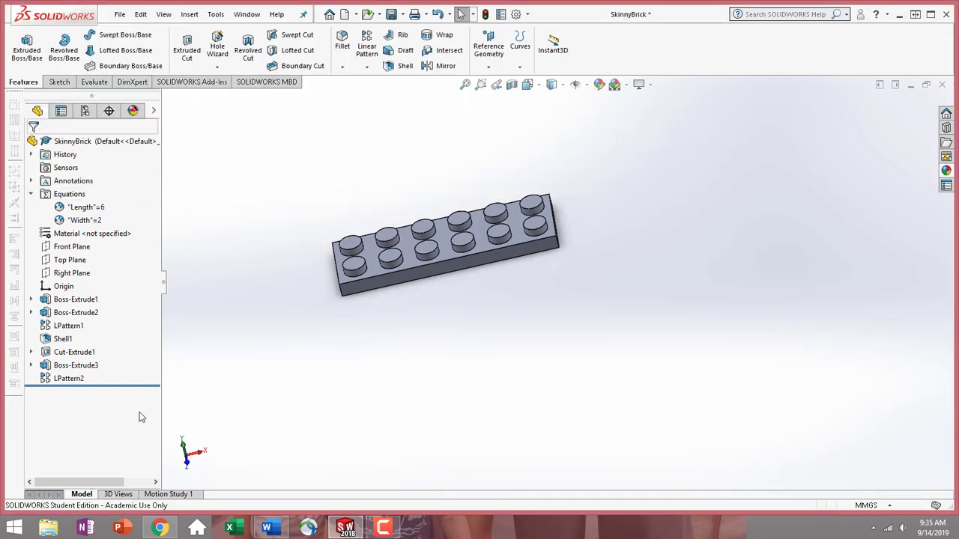
middle_click_drag(428, 345, 434, 325)
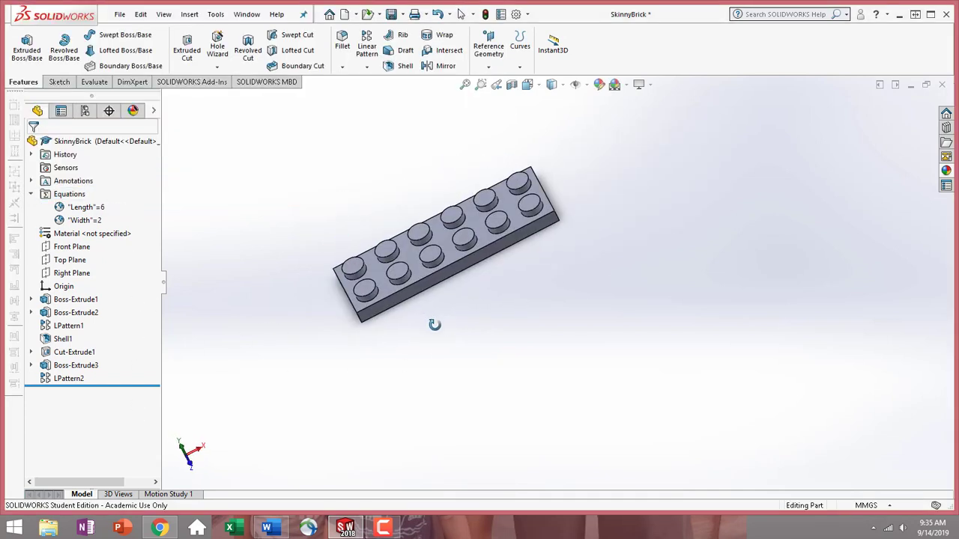
Step: Assign the material ABS from the Plastics category to the part
left_click(79, 236)
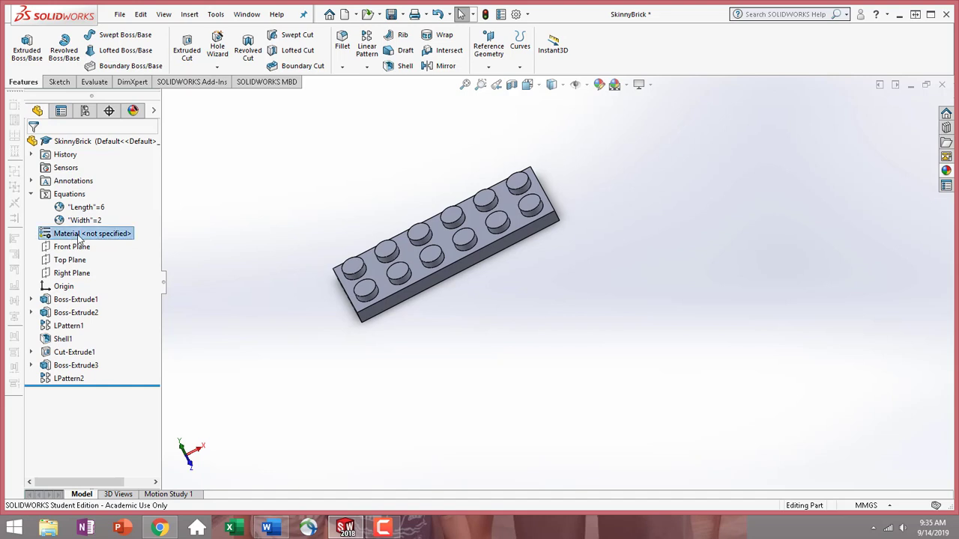
right_click(80, 237)
left_click(116, 247)
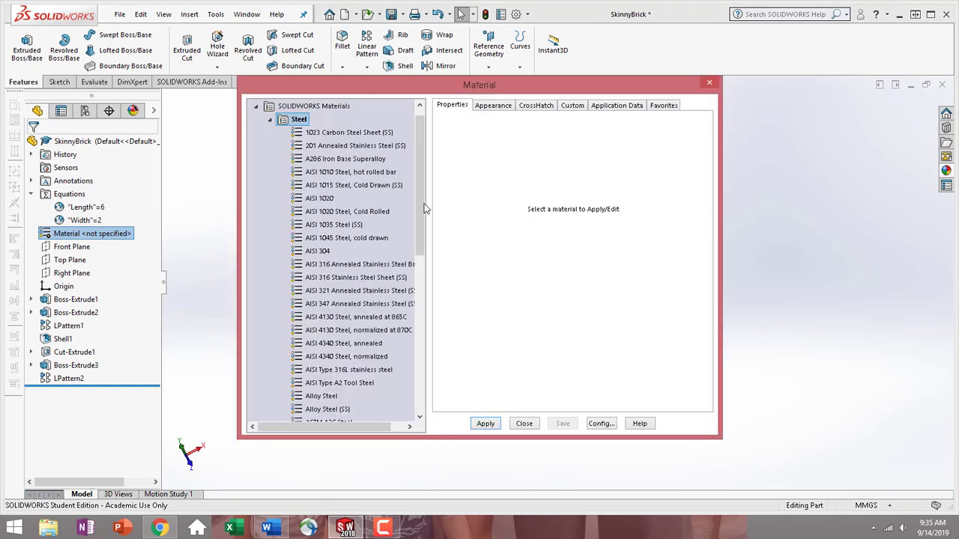
left_click_drag(424, 208, 428, 372)
double_click(300, 264)
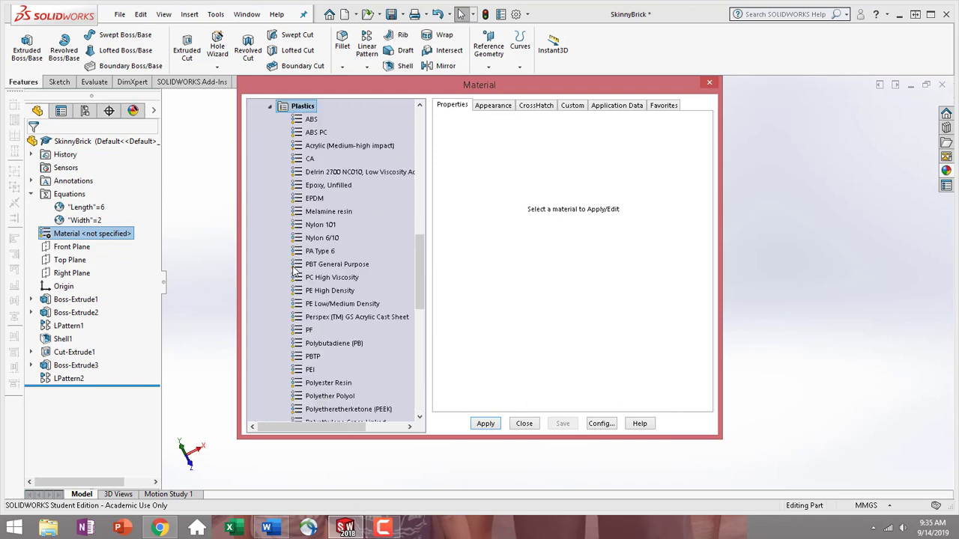
left_click(312, 120)
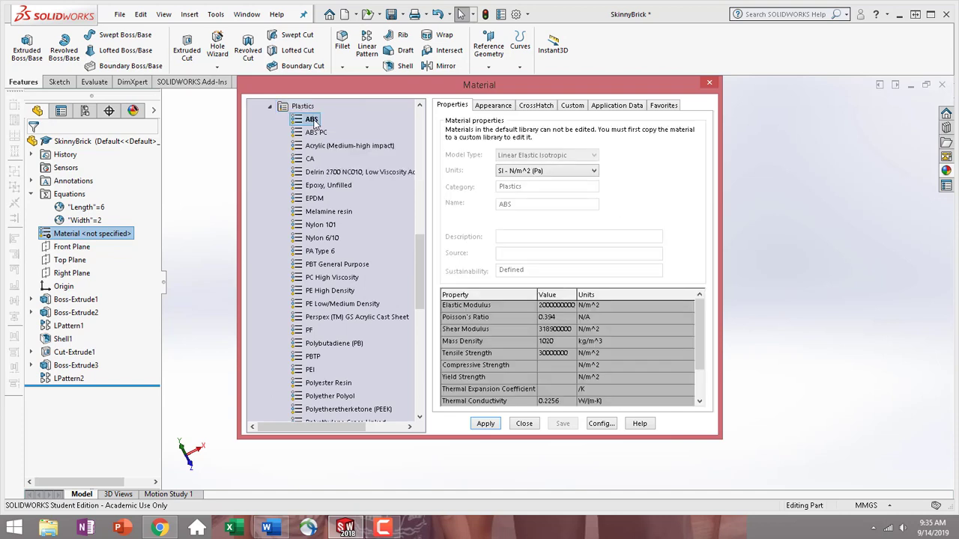
left_click(485, 425)
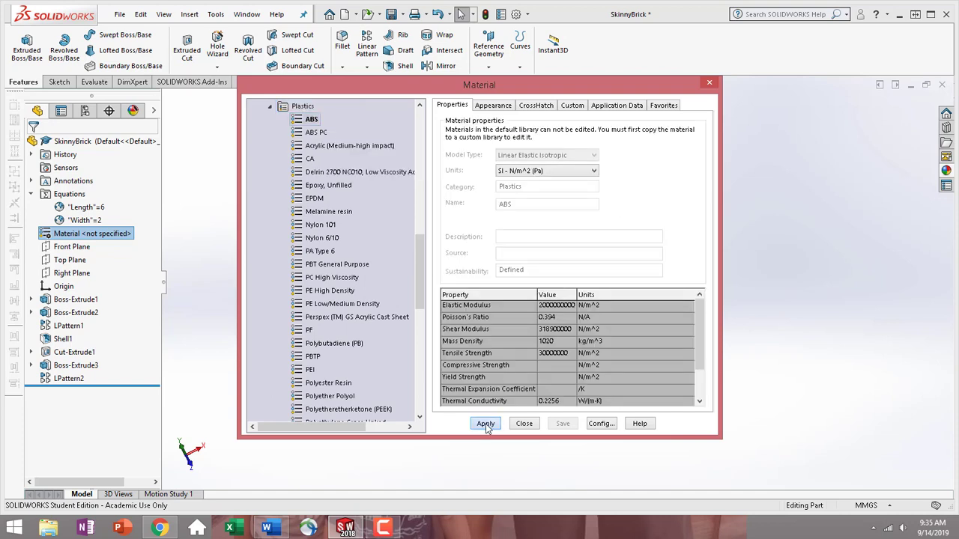
left_click(524, 425)
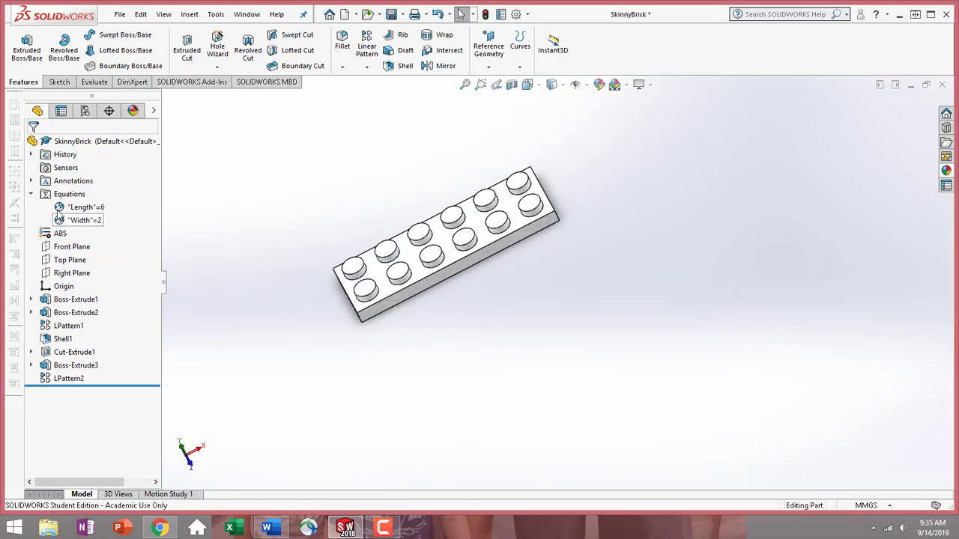
Step: Collapse the Equations folder in the feature tree and save the part
left_click(31, 195)
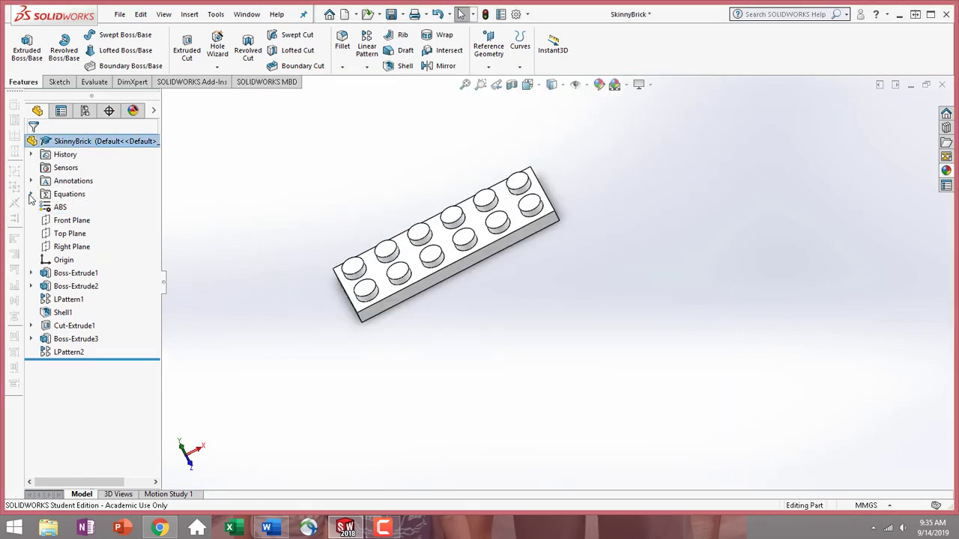
left_click(31, 195)
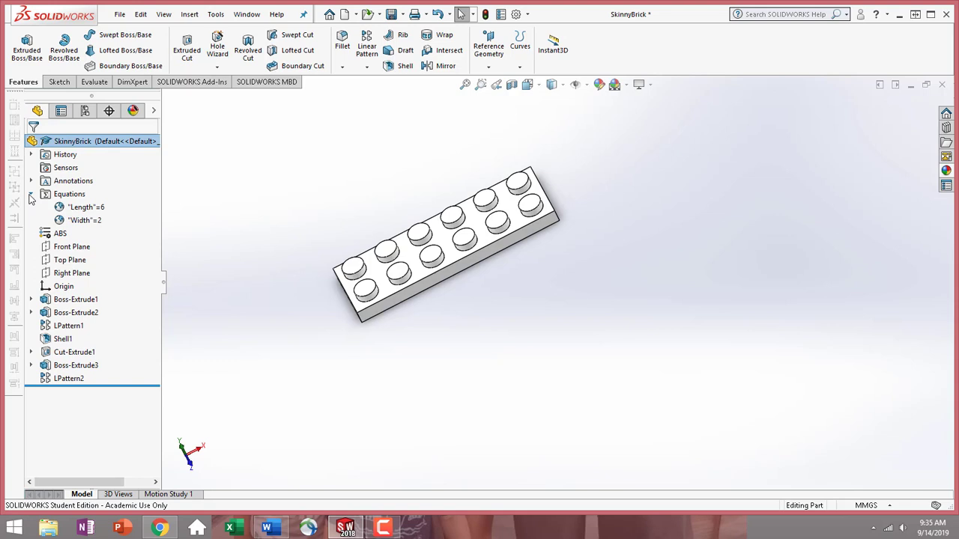
left_click(31, 195)
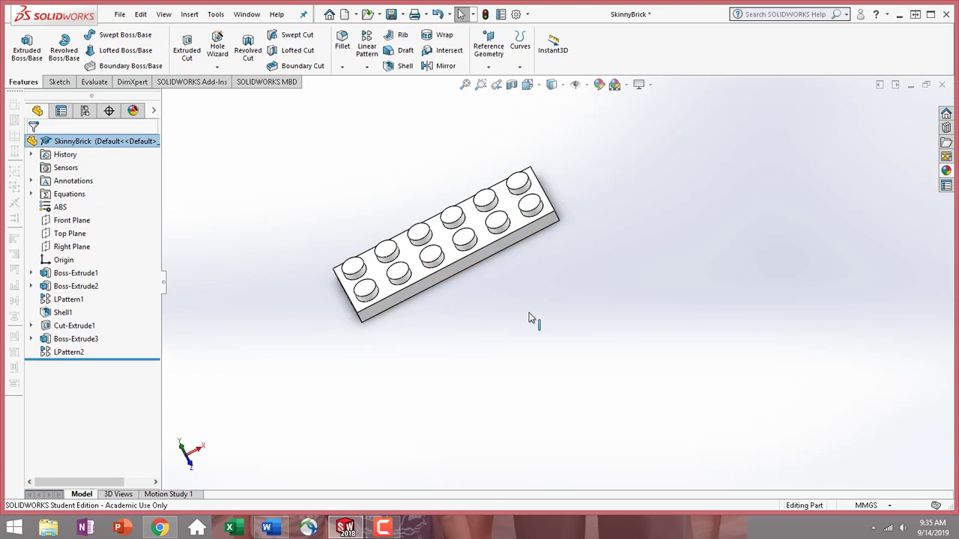
middle_click_drag(571, 260, 351, 253)
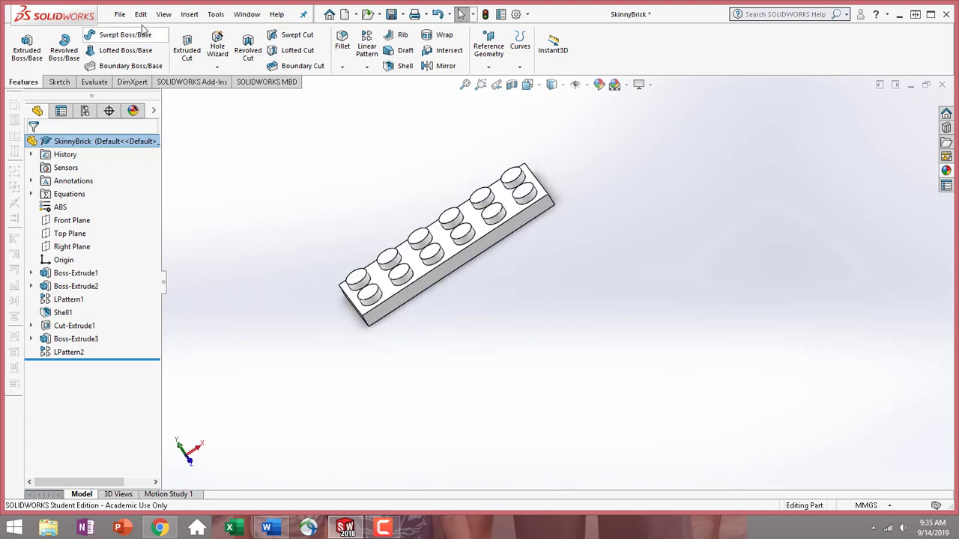
left_click(391, 15)
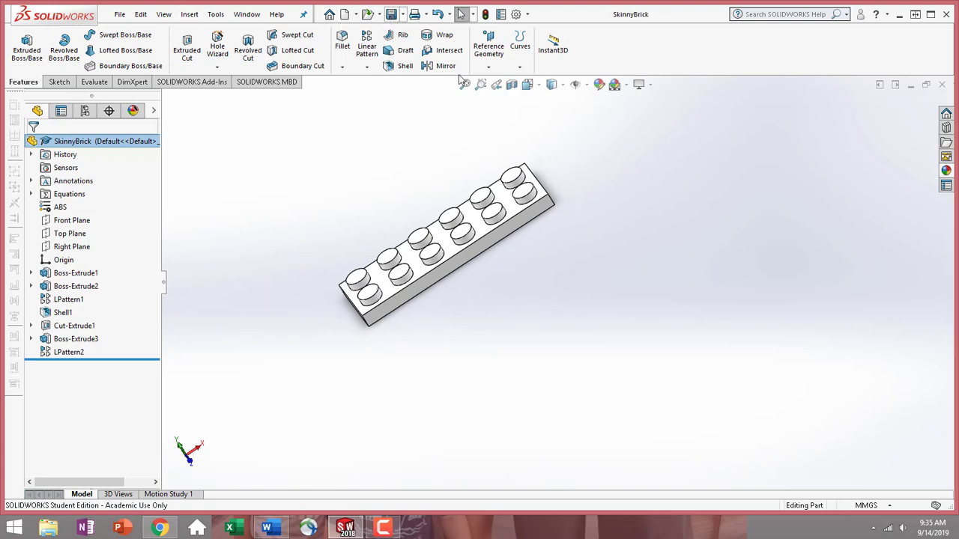
Step: Edit the appearance of the whole SkinnyBrick part, set its colour to white from the standard swatches and accept it
left_click(478, 262)
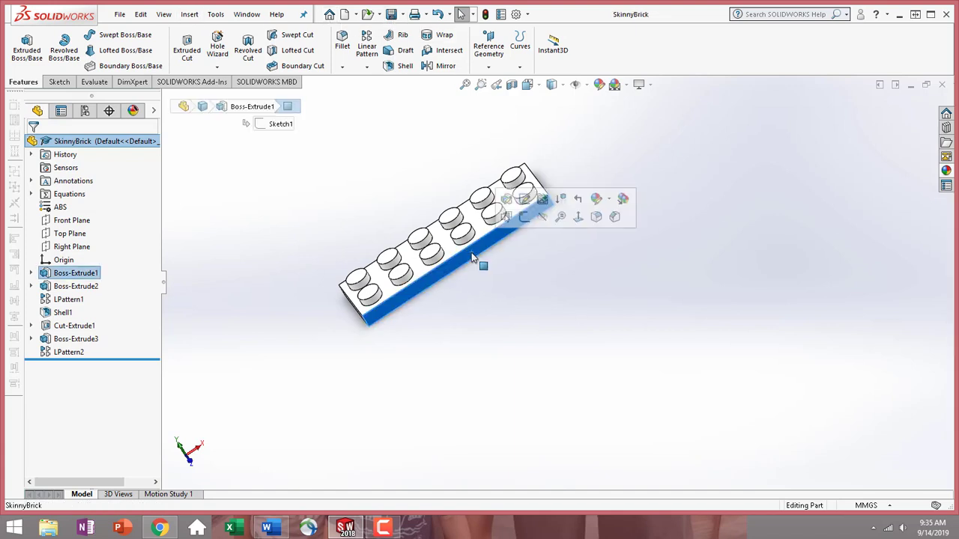
left_click(598, 204)
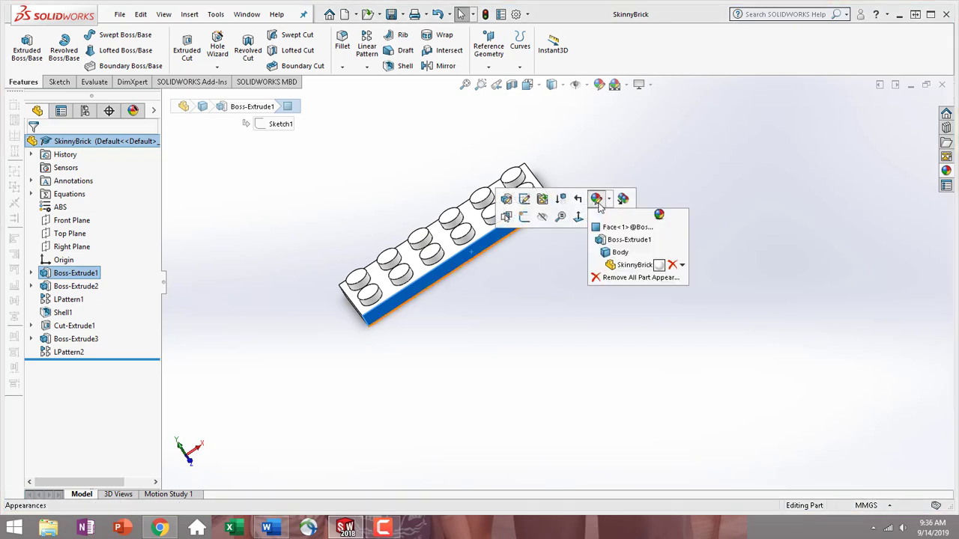
left_click(632, 266)
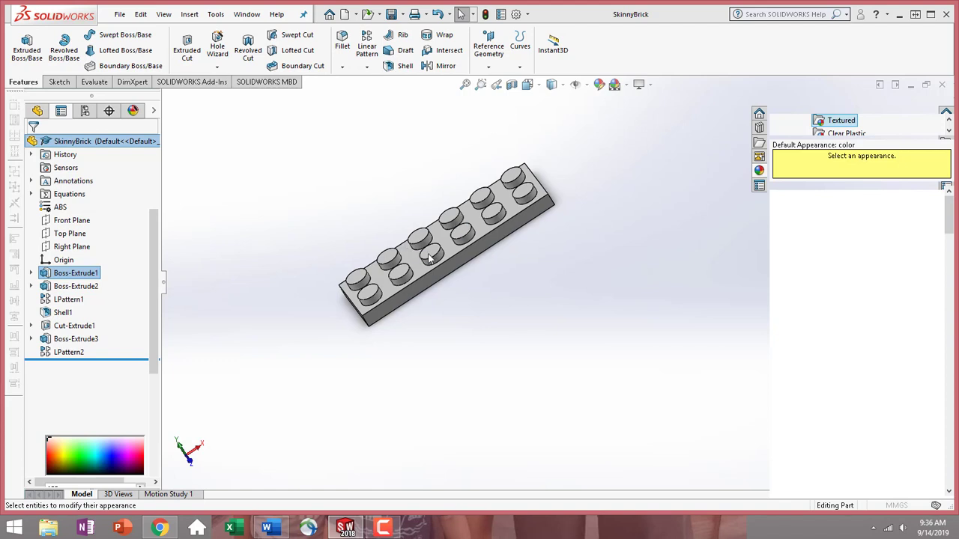
left_click(489, 245)
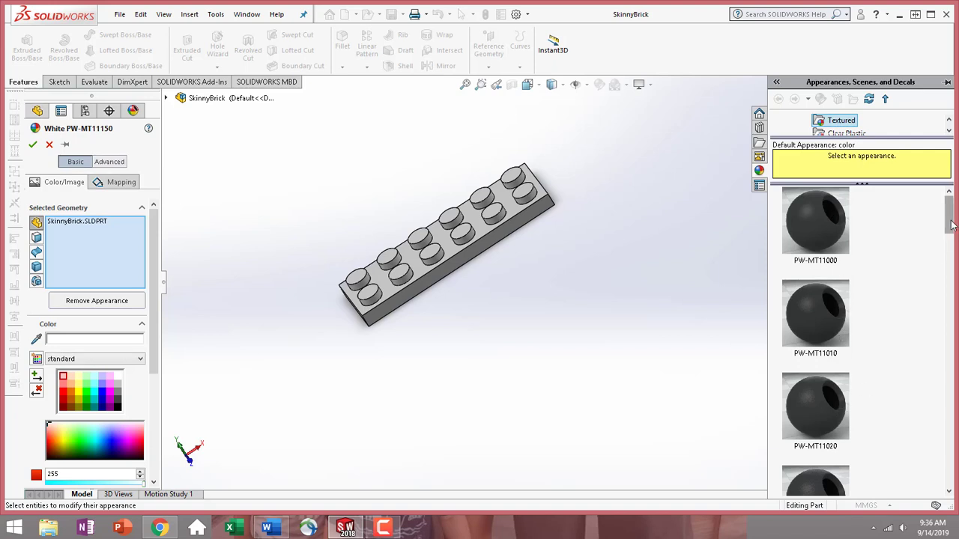
left_click_drag(949, 225, 941, 178)
left_click(119, 377)
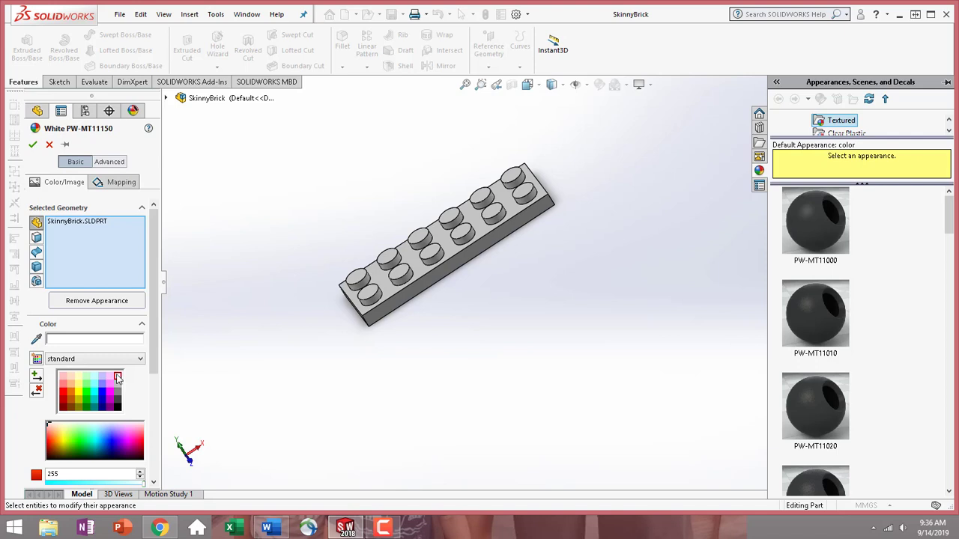
left_click_drag(155, 321, 165, 435)
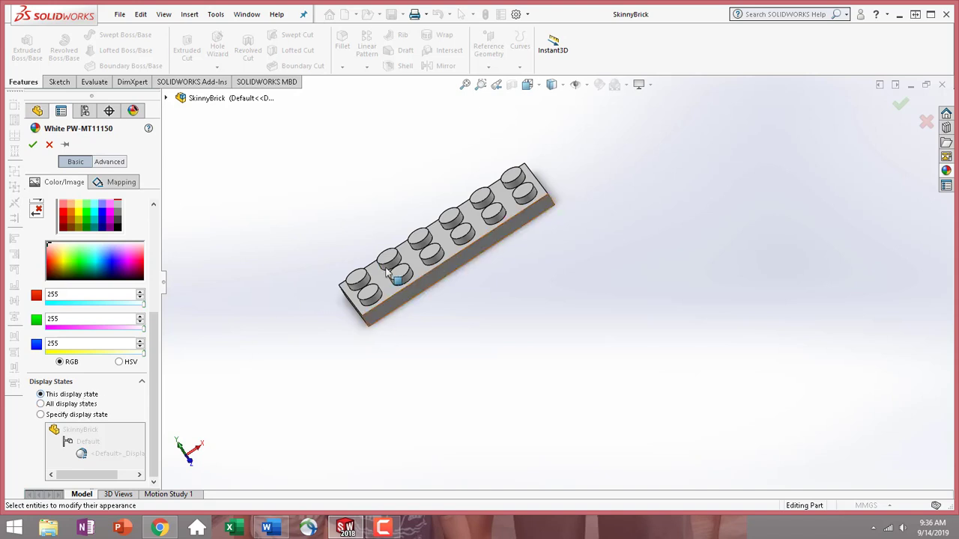
left_click(32, 145)
Step: Try a dark magenta colour on the whole brick, return it to white and accept the appearance
middle_click_drag(424, 322, 601, 318)
scroll(445, 282, "down", 6)
scroll(442, 238, "up", 5)
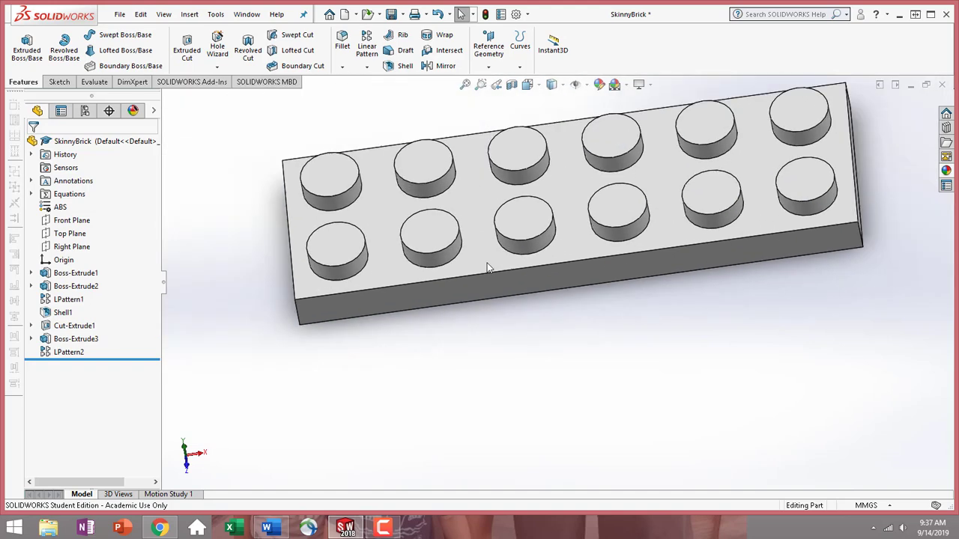
left_click(598, 84)
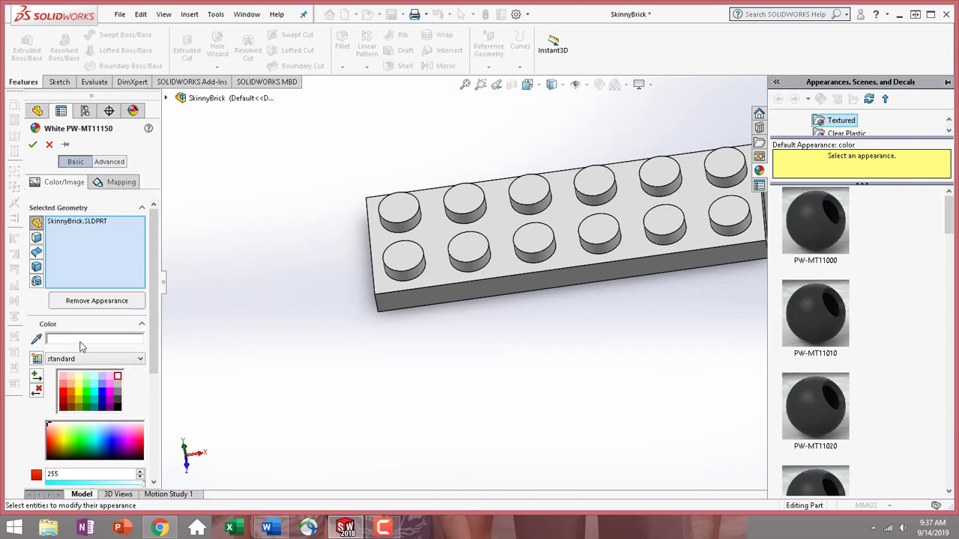
left_click(110, 400)
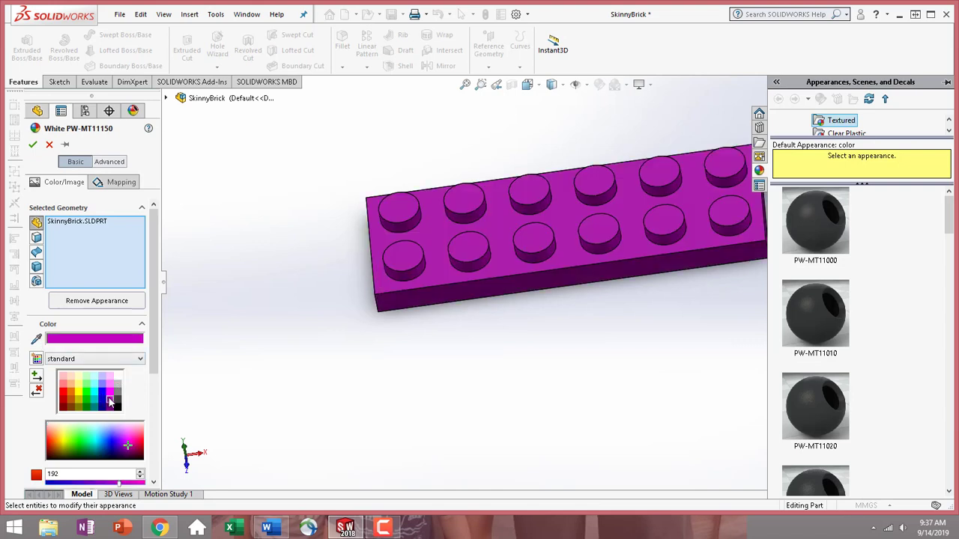
left_click(117, 377)
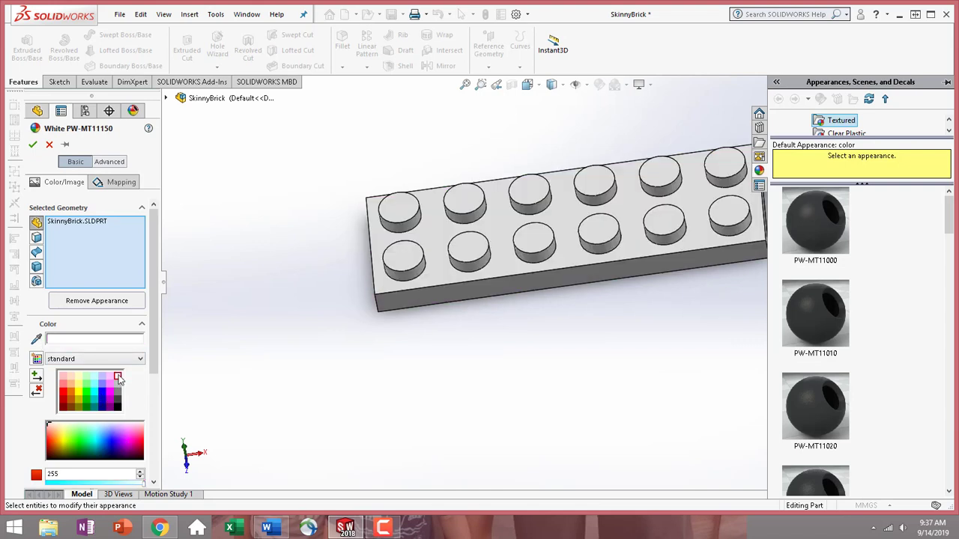
left_click(32, 144)
Step: Save the SkinnyBrick part and look over the finished brick from several angles
scroll(540, 321, "up", 3)
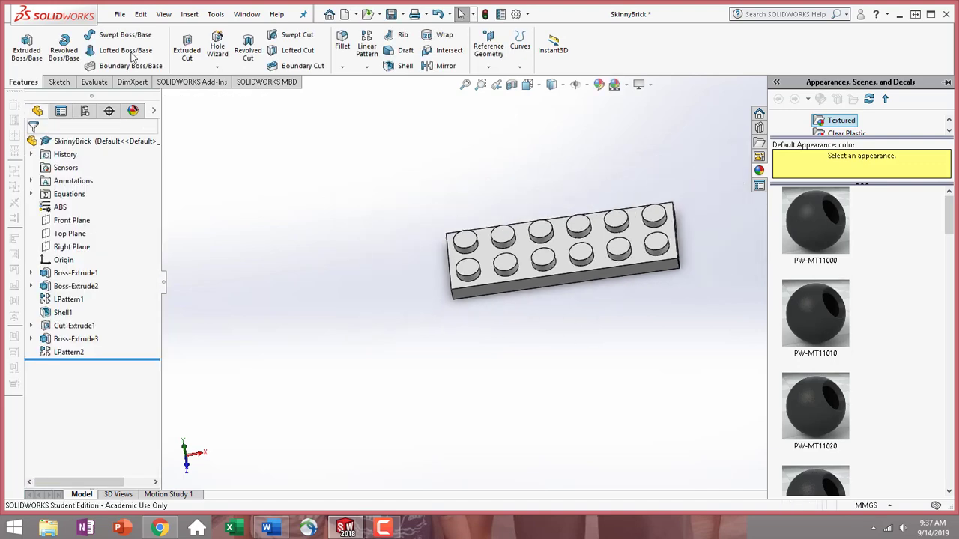
left_click(120, 14)
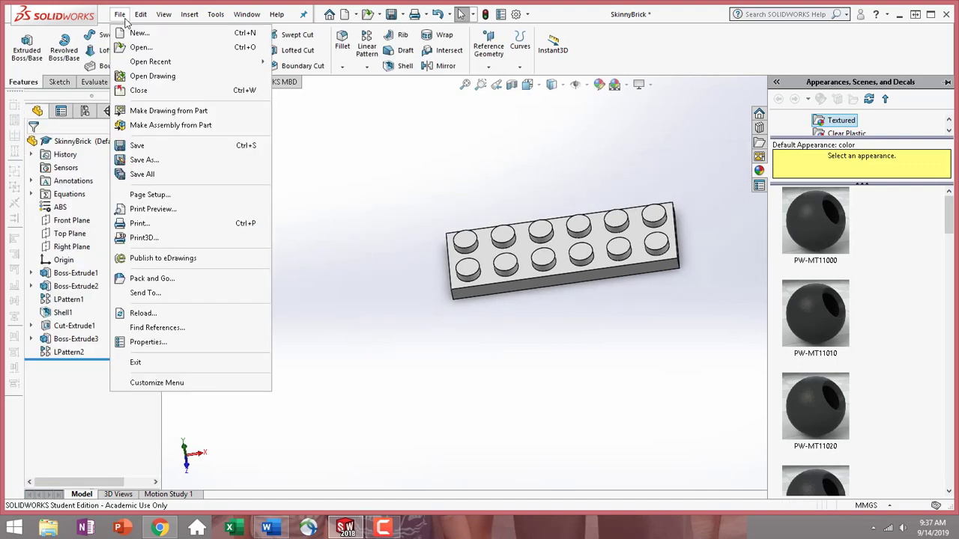
left_click(159, 149)
middle_click_drag(626, 344, 676, 375)
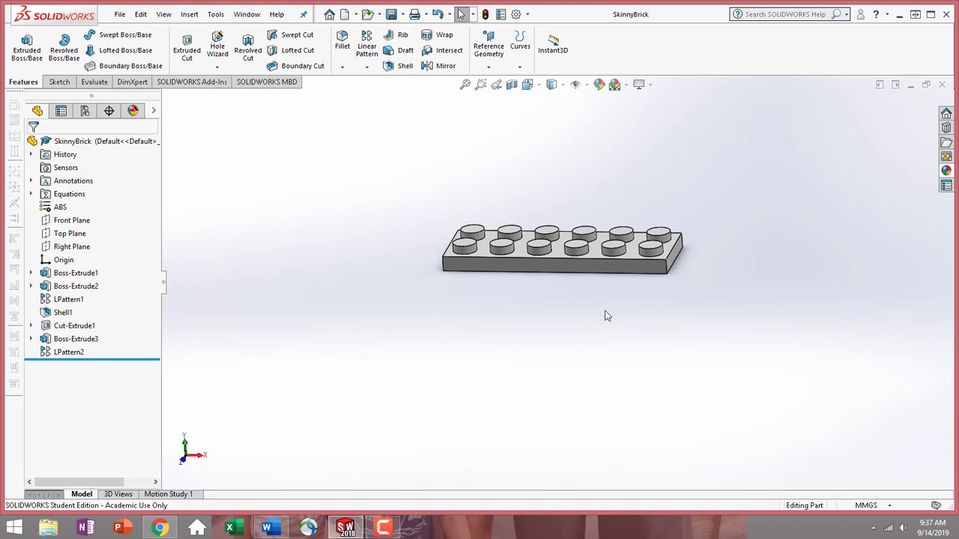
middle_click_drag(606, 317, 597, 356)
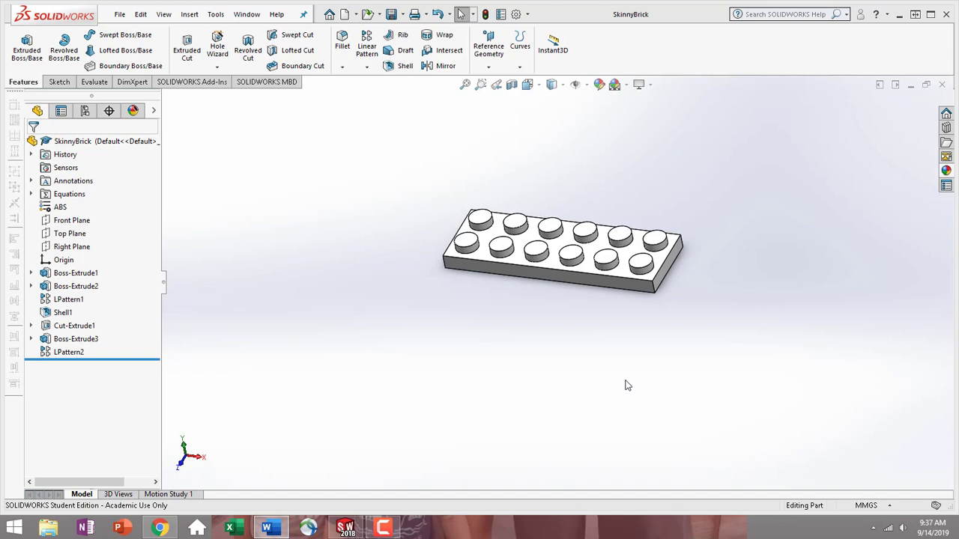
middle_click_drag(629, 368, 713, 303)
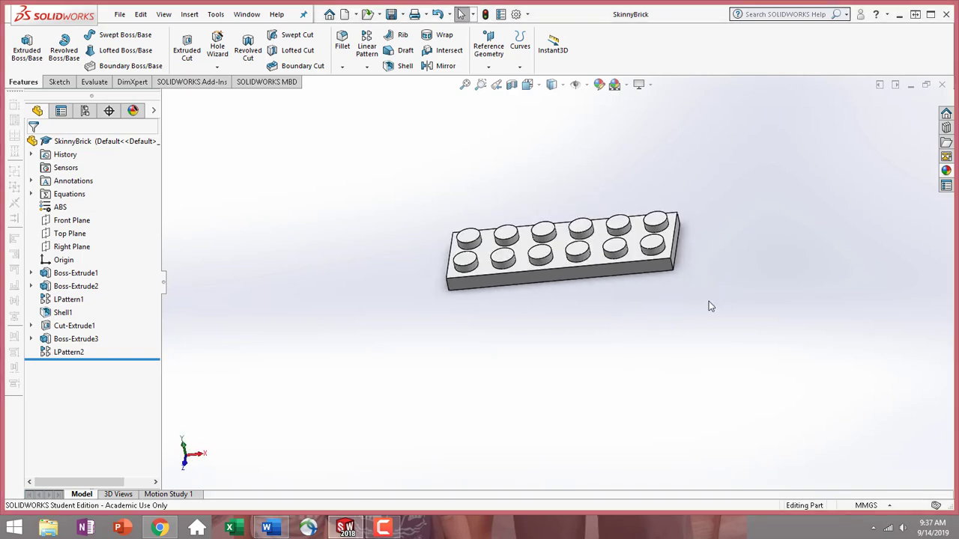